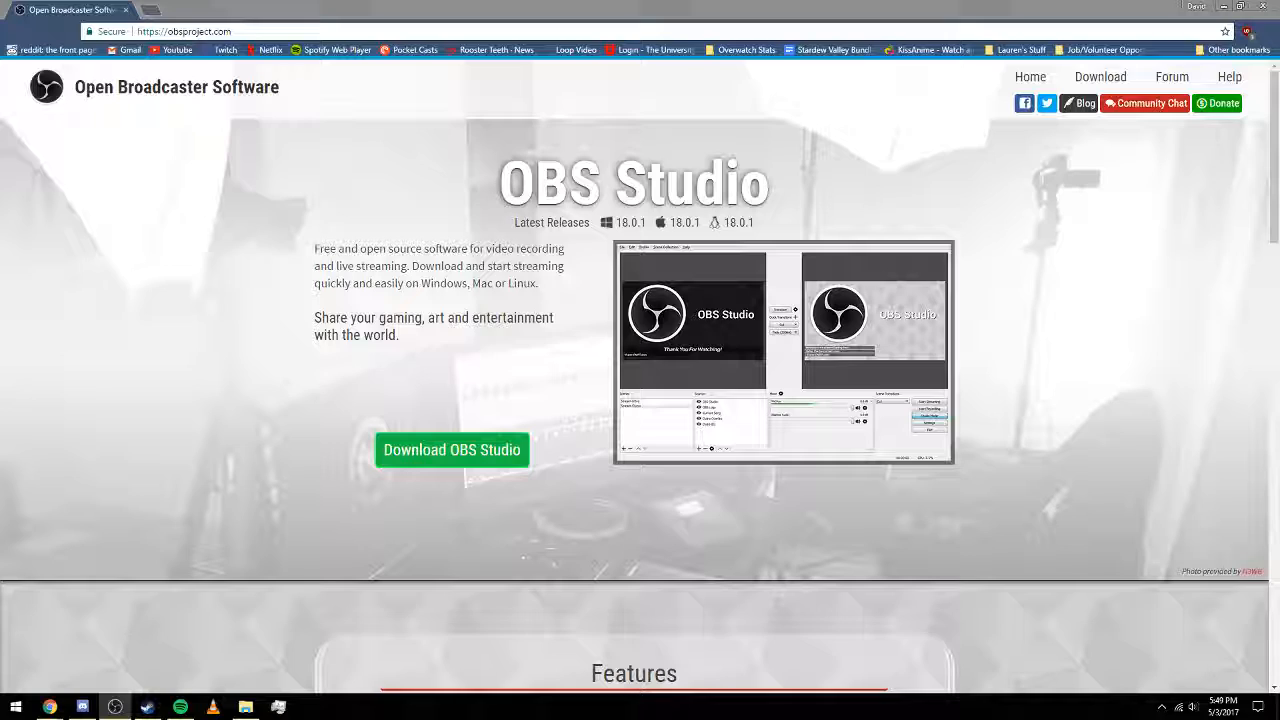
Download the Windows 7+ installer of OBS Studio from the project's home page.
click(252, 34)
click(323, 196)
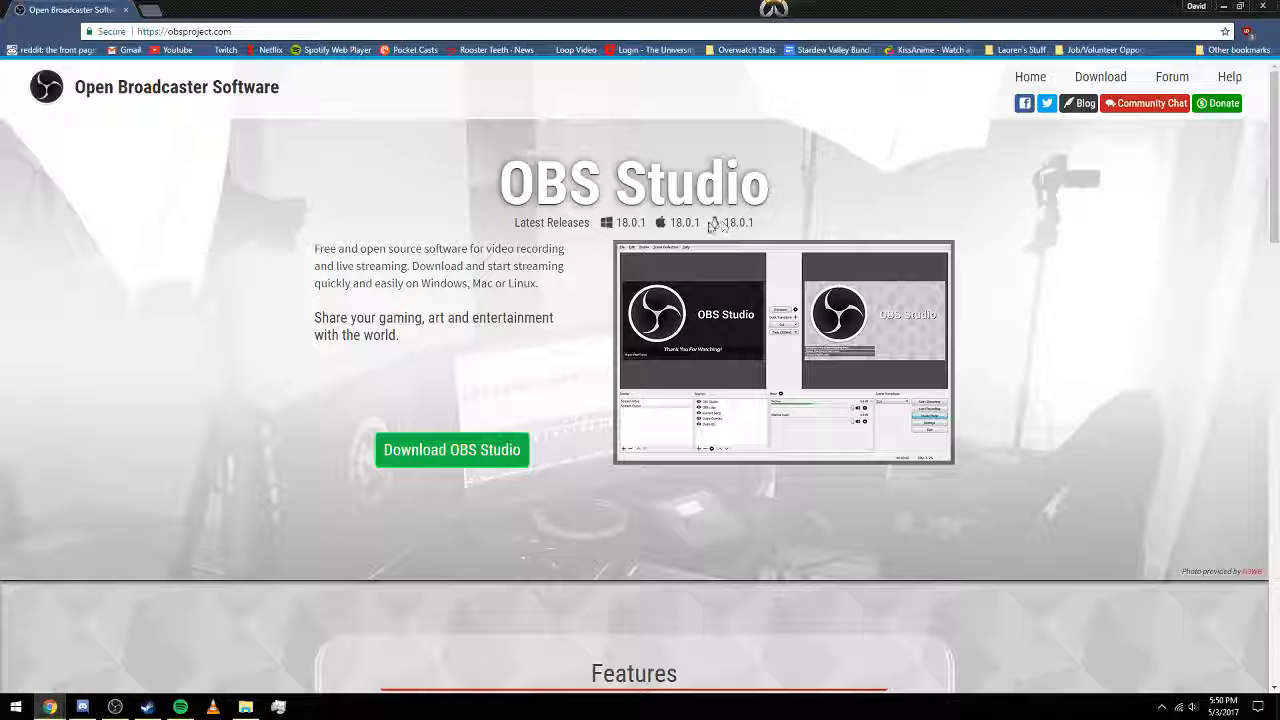
scroll(551, 388, down, 3)
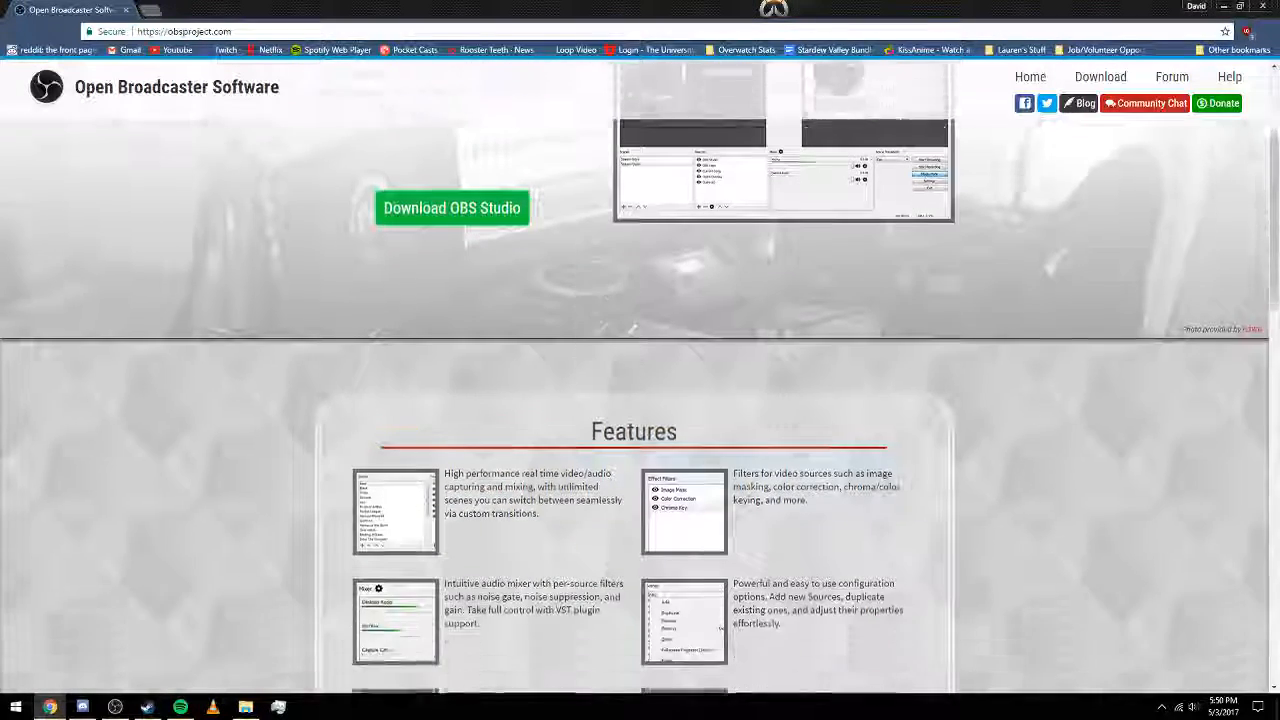
scroll(600, 380, up, 3)
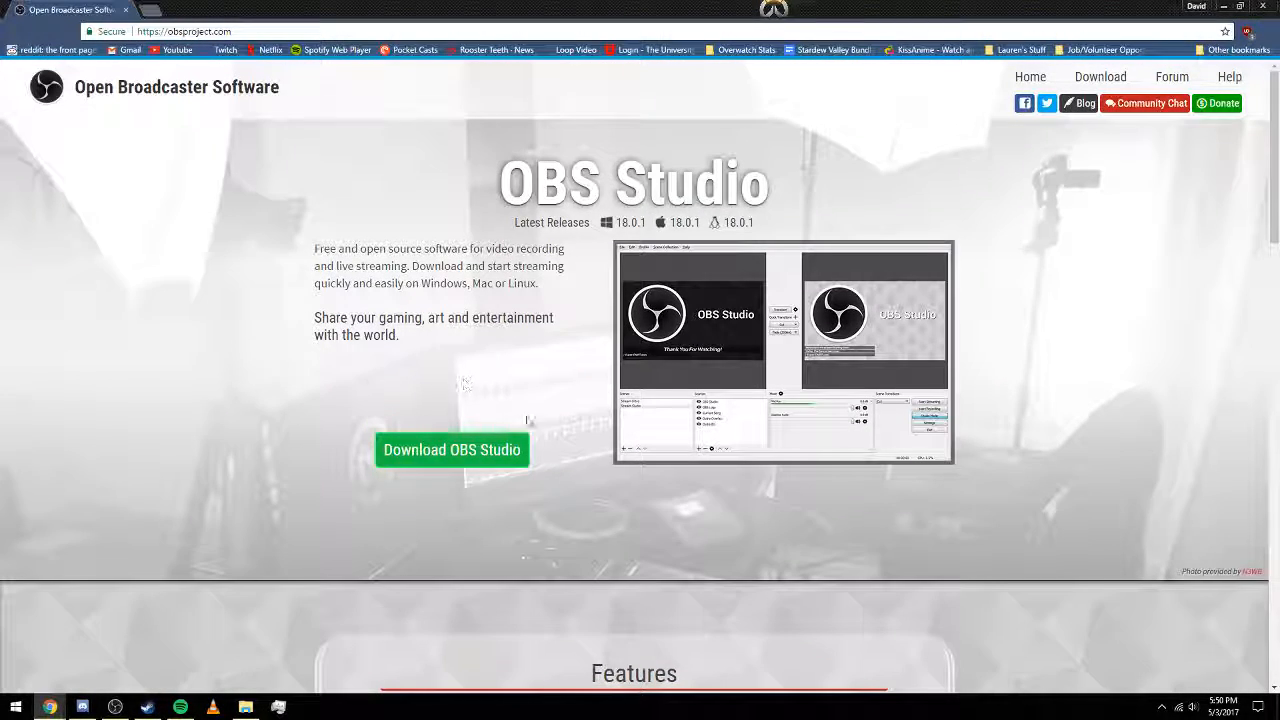
click(509, 448)
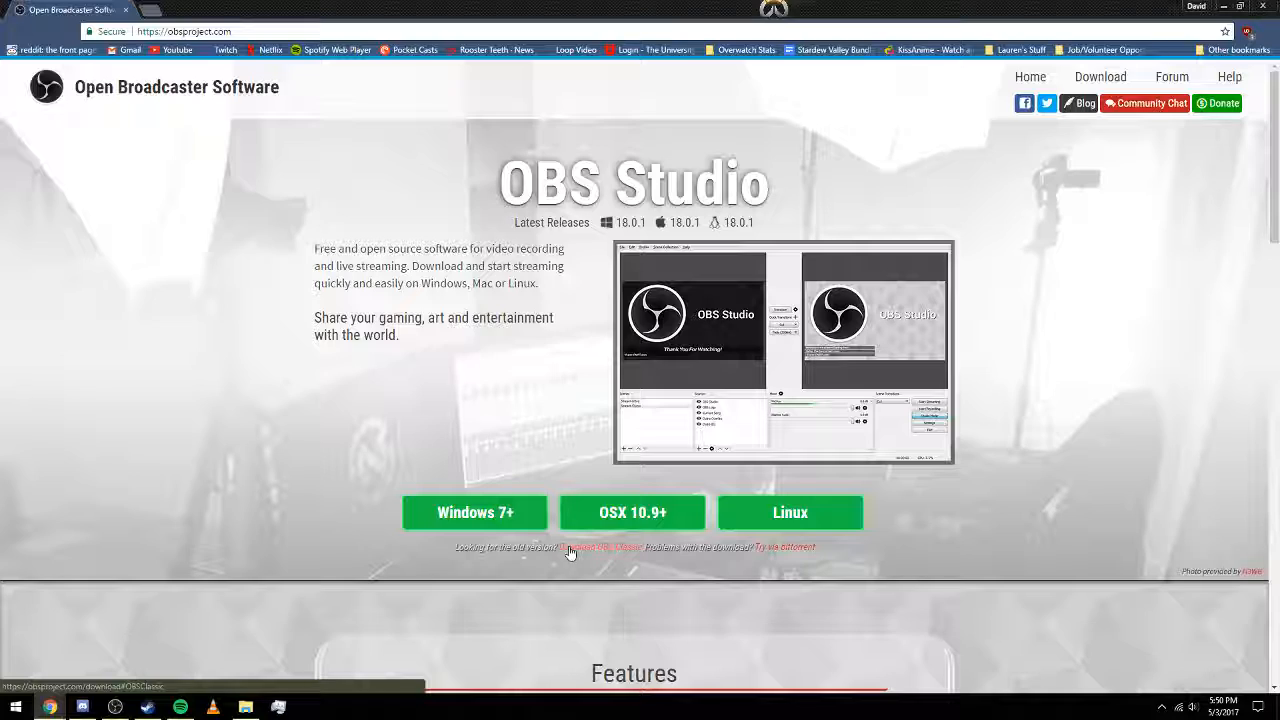
click(514, 516)
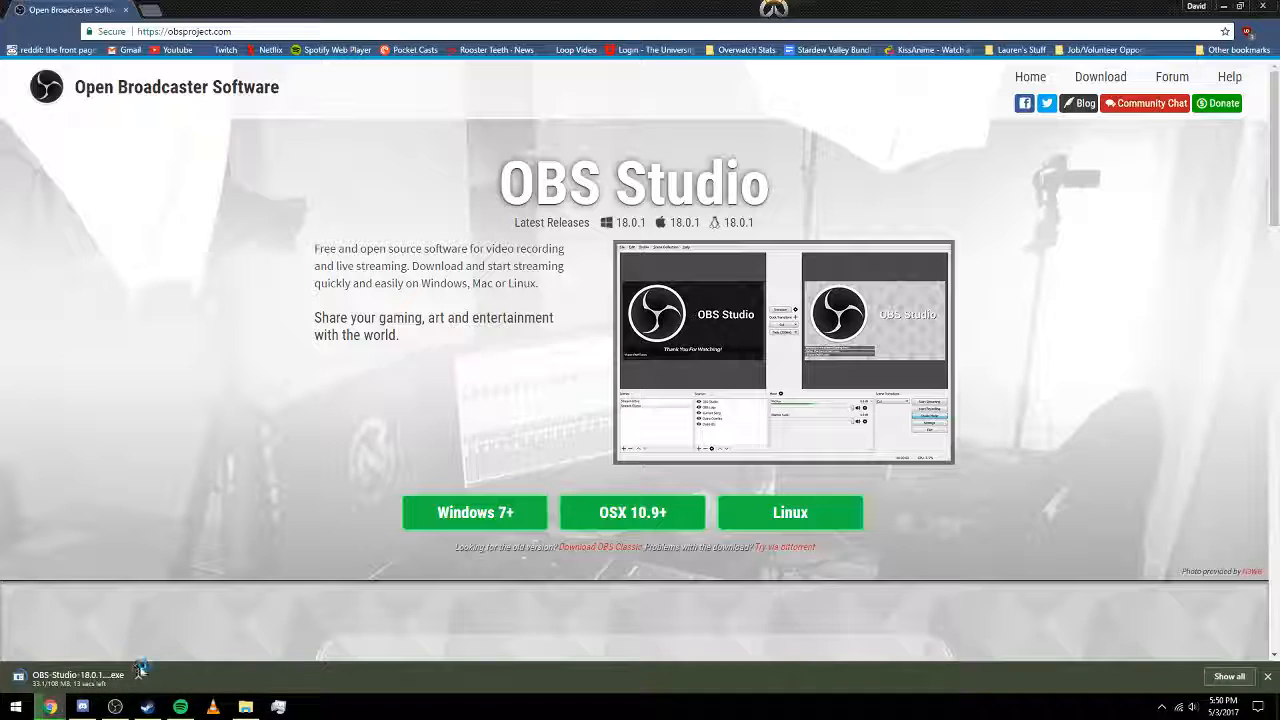
click(140, 680)
click(345, 613)
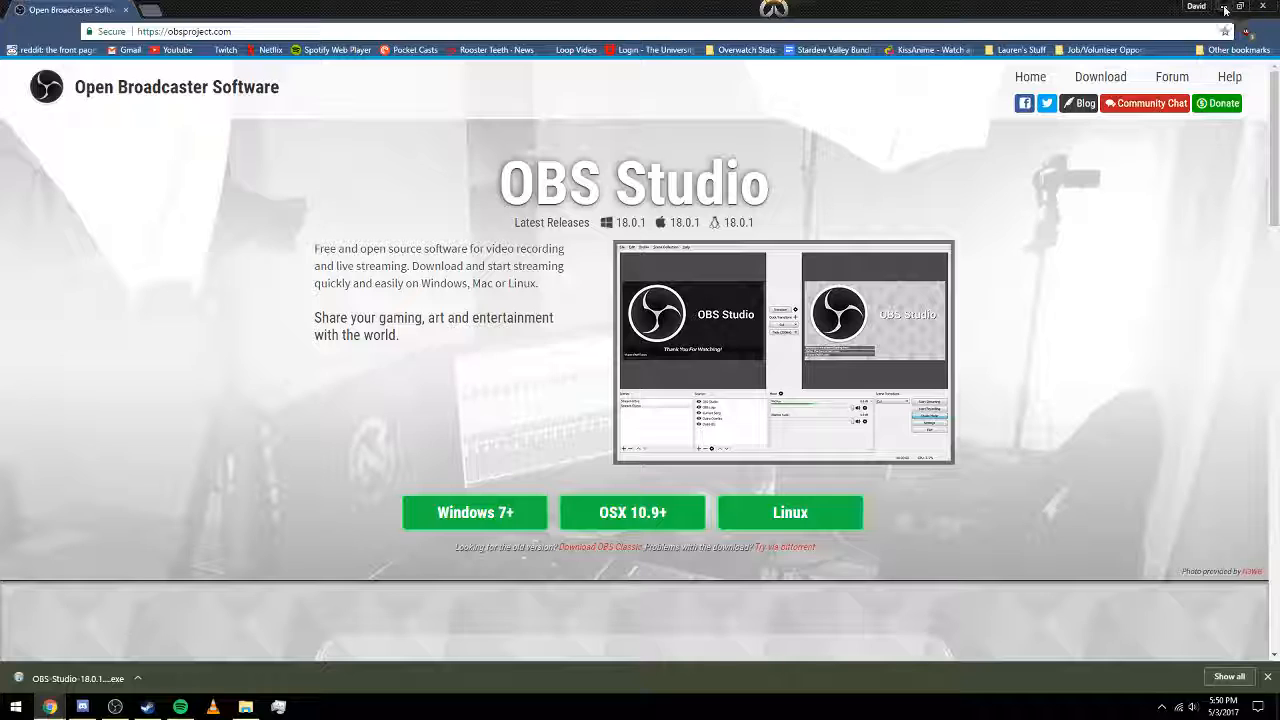
Minimize the browser and switch to OBS, moving its window from the other monitor to the middle of this desktop.
click(1226, 8)
click(934, 153)
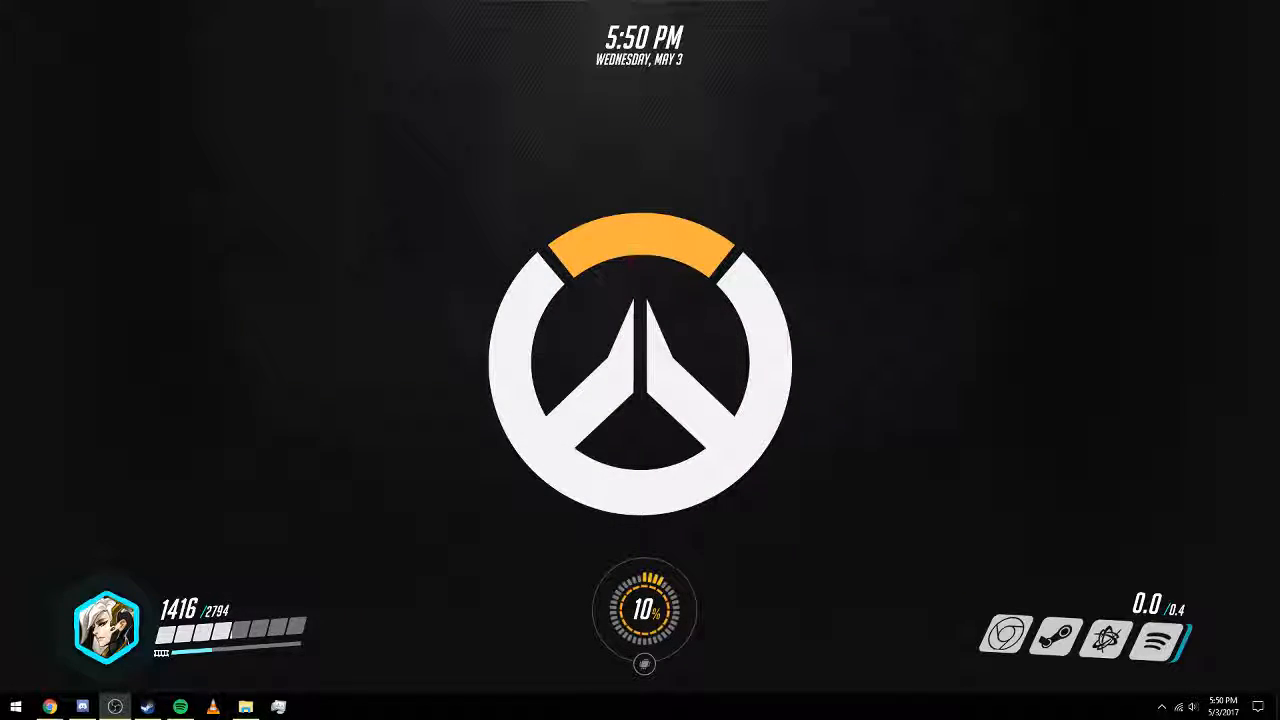
drag(1279, 112, 689, 92)
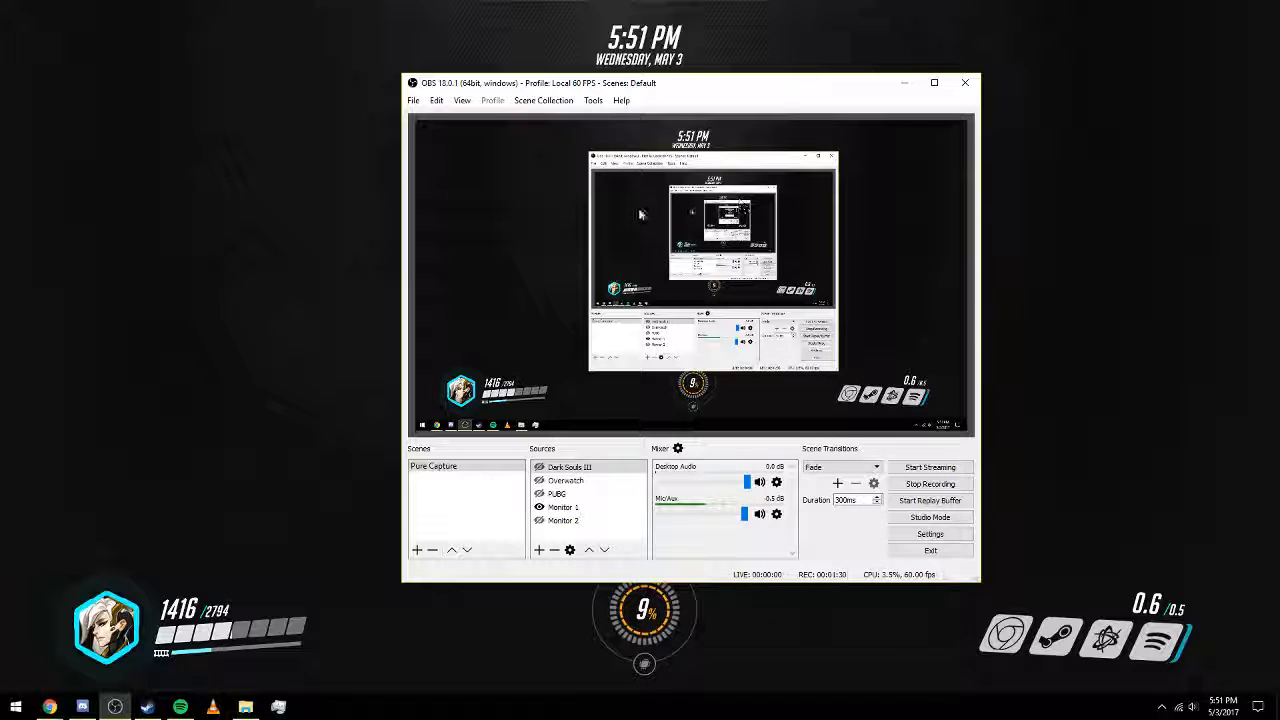
Review the file and view commands and the transform, order and preview scaling options for sources.
click(416, 103)
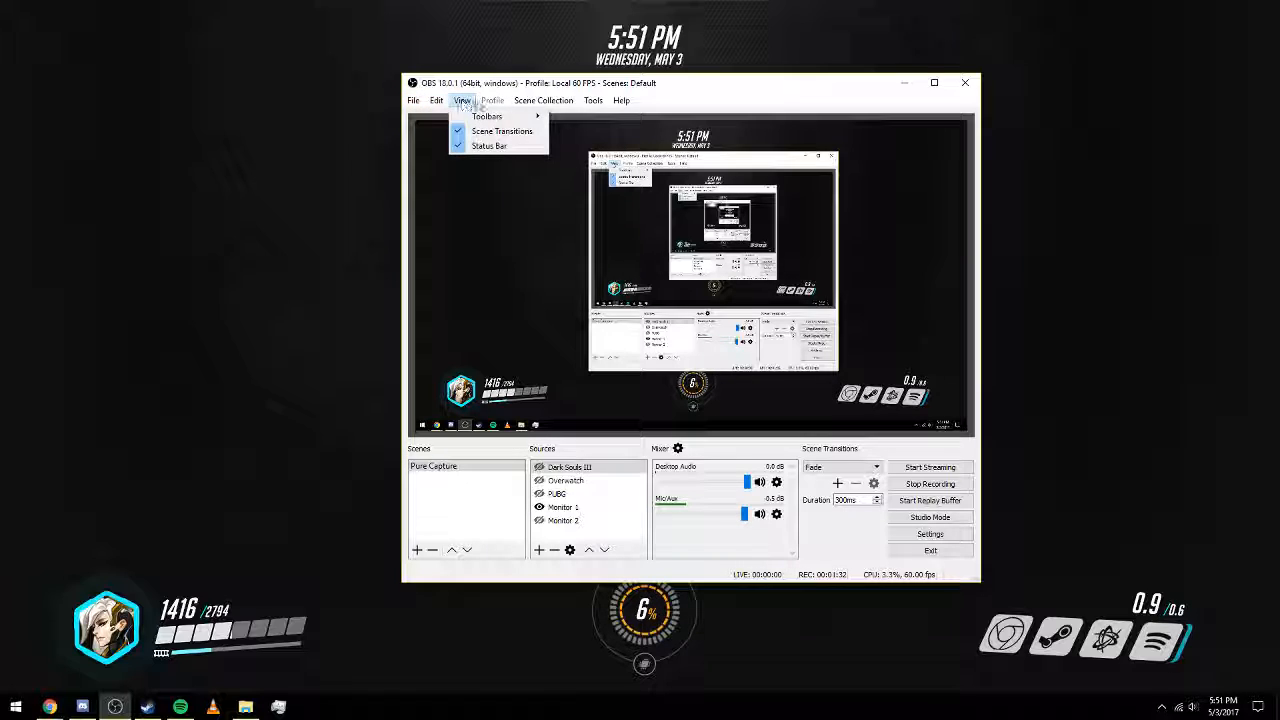
click(461, 105)
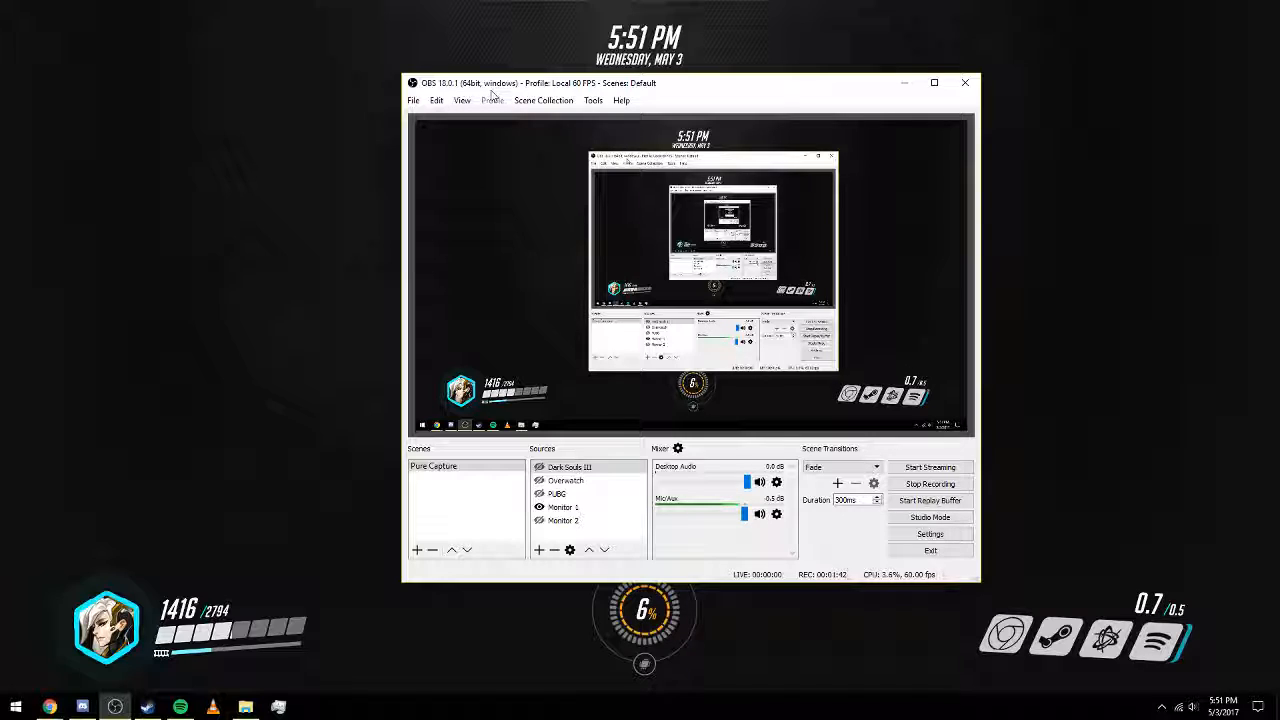
click(413, 101)
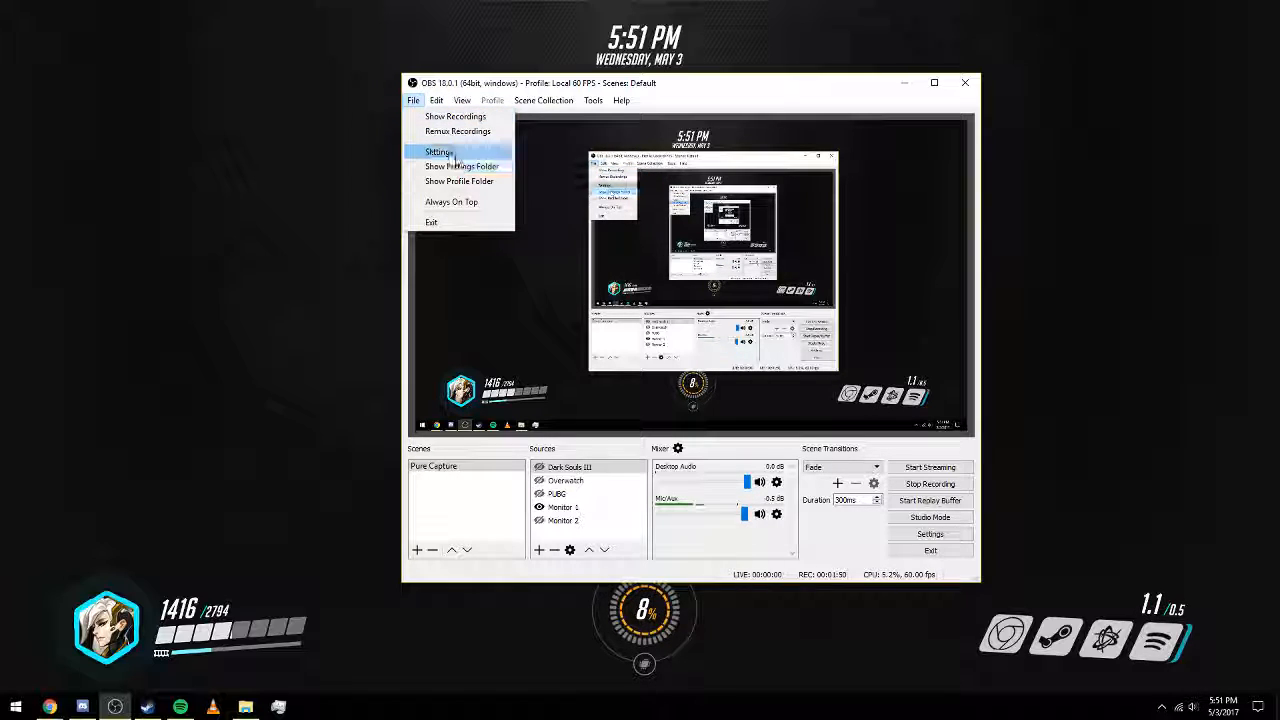
mouse_move(437, 103)
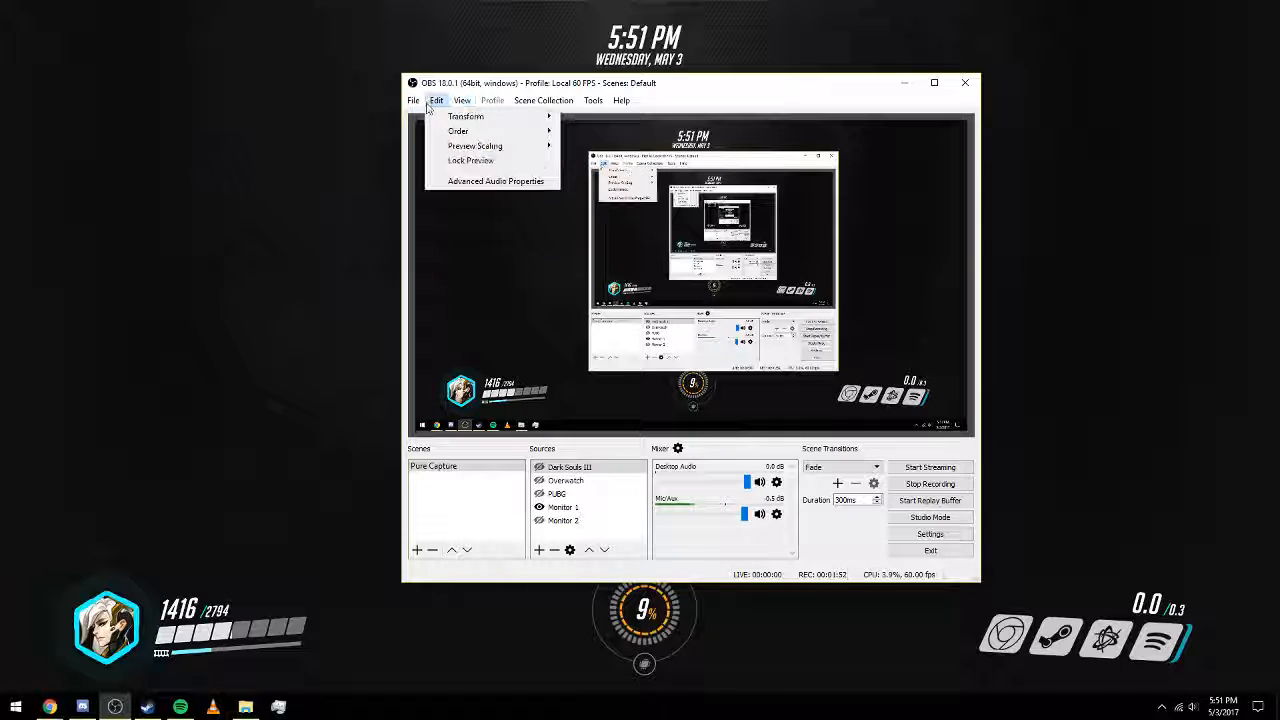
mouse_move(500, 120)
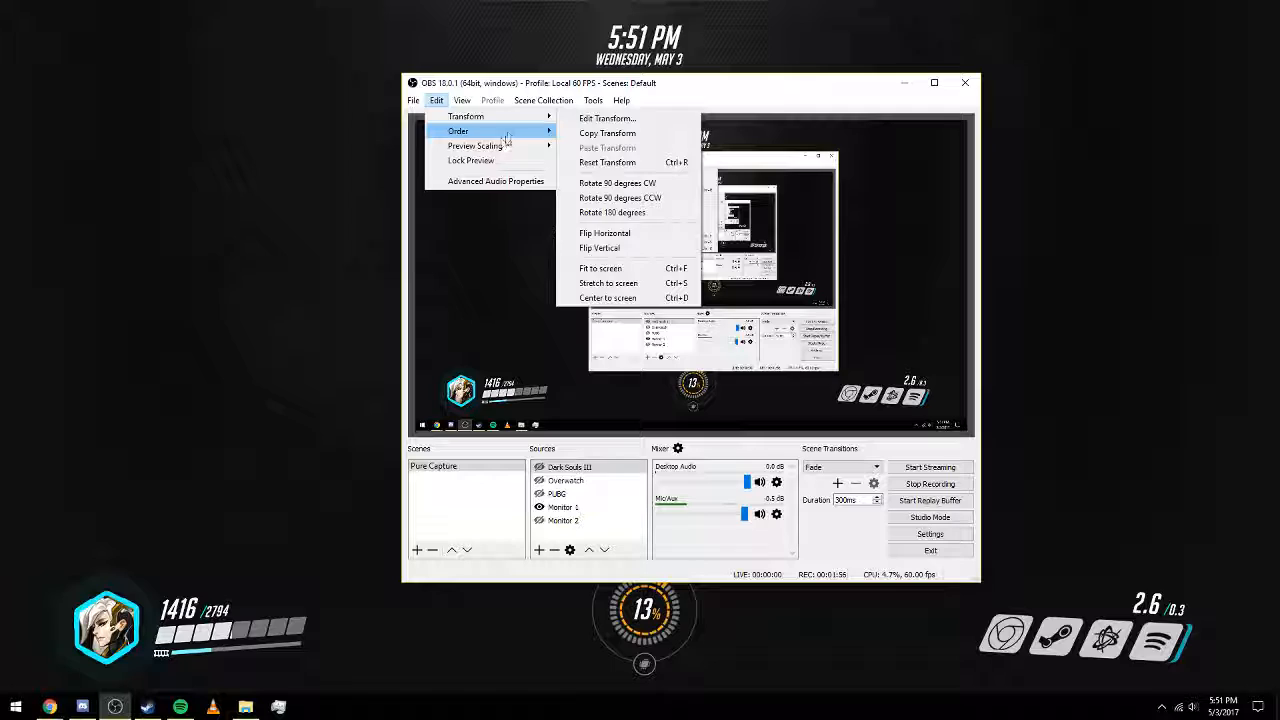
mouse_move(500, 146)
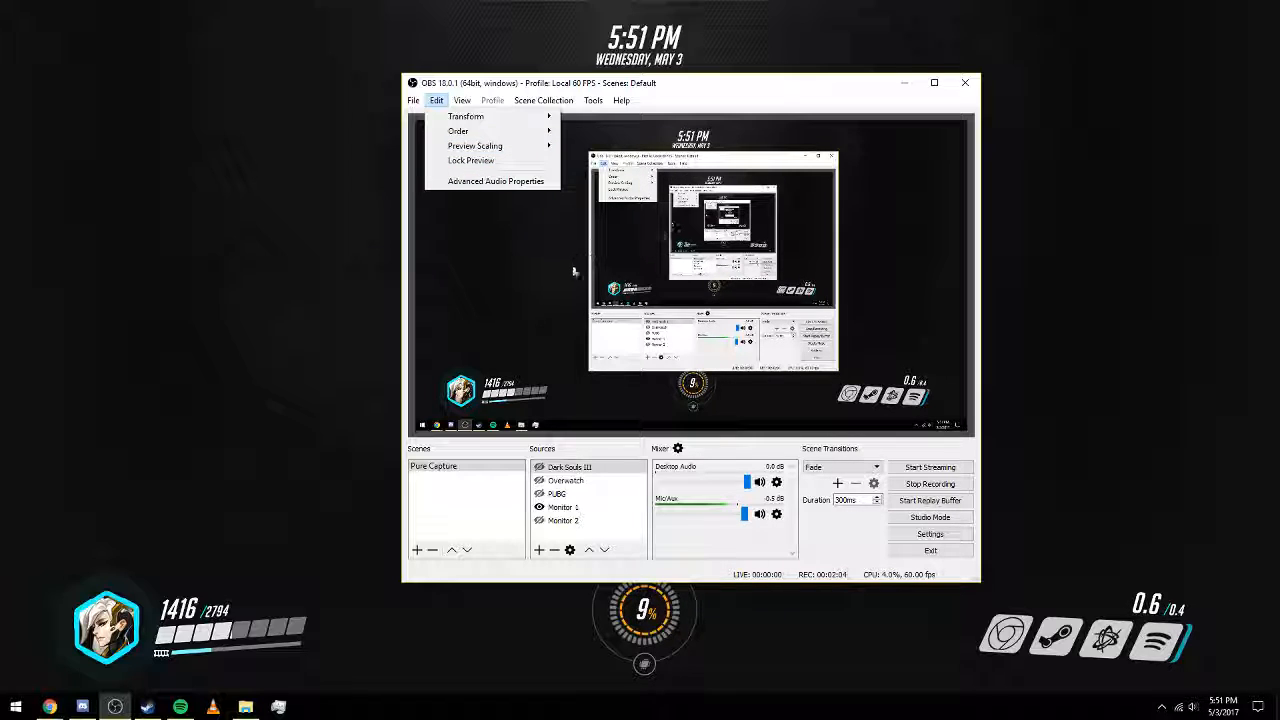
click(509, 145)
click(462, 100)
Examine the scene collection commands, the saved collections and the available tools such as Automatic Scene Switcher.
click(540, 101)
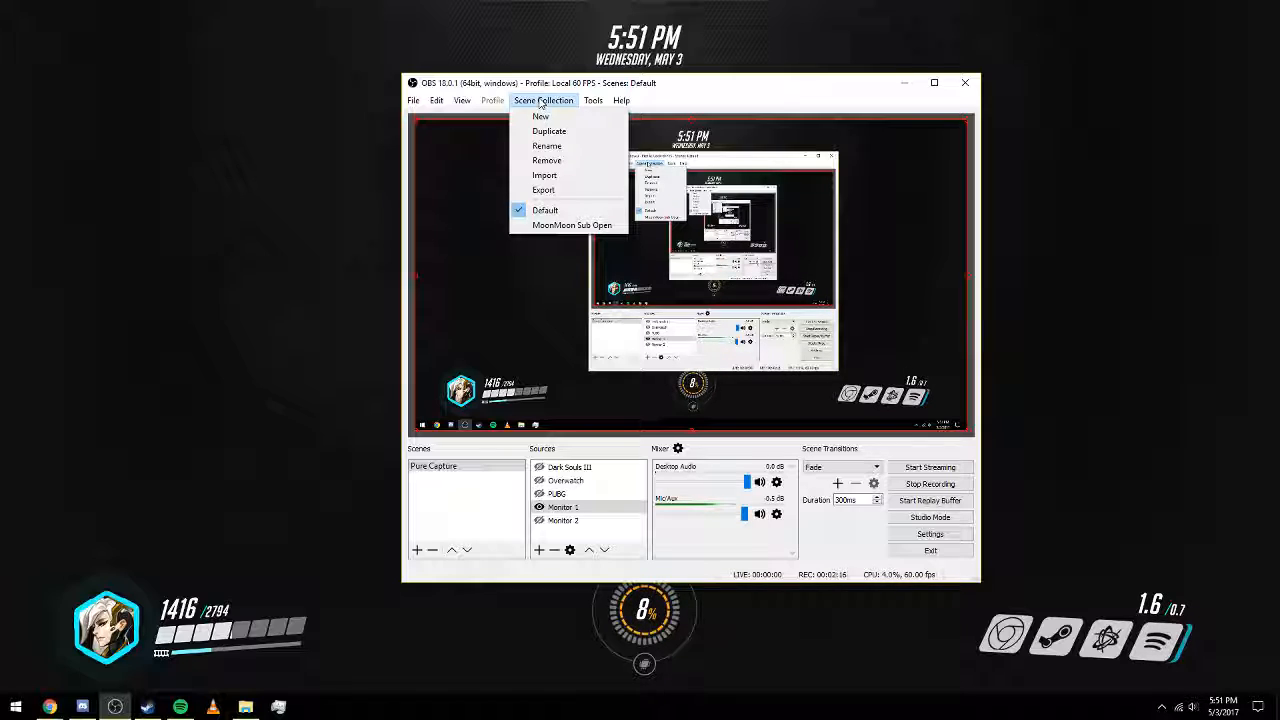
click(486, 517)
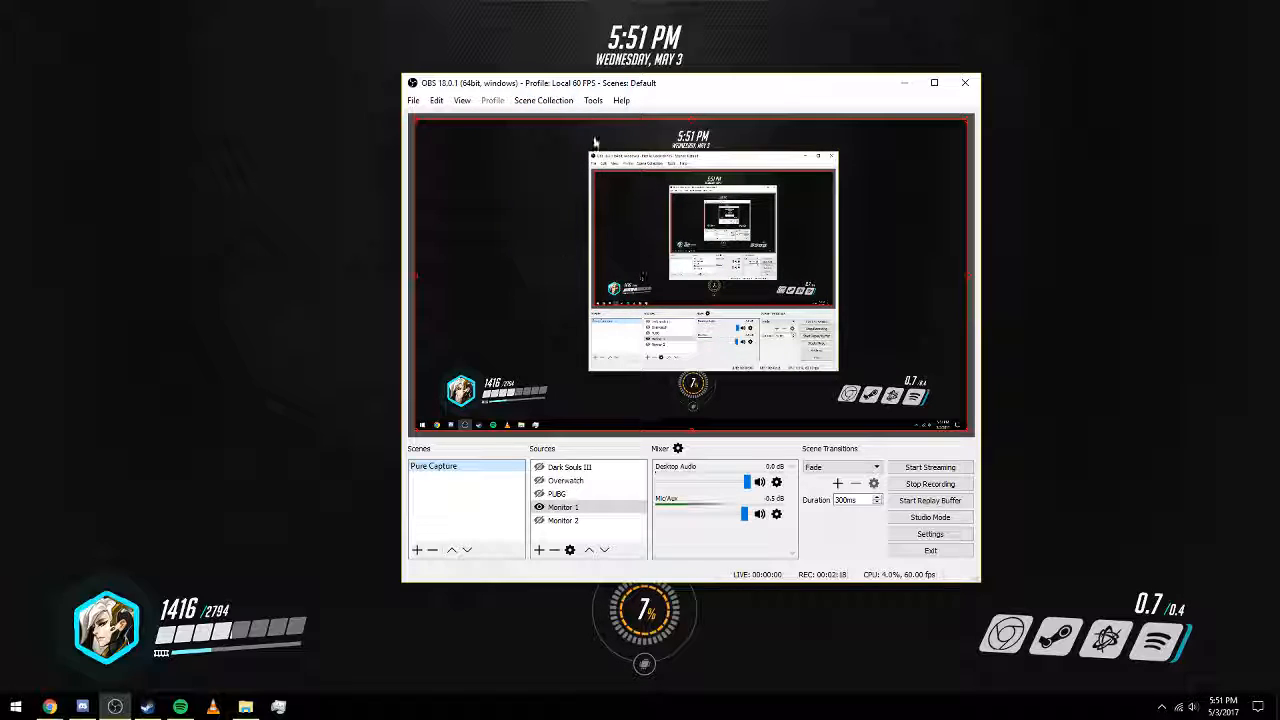
click(410, 248)
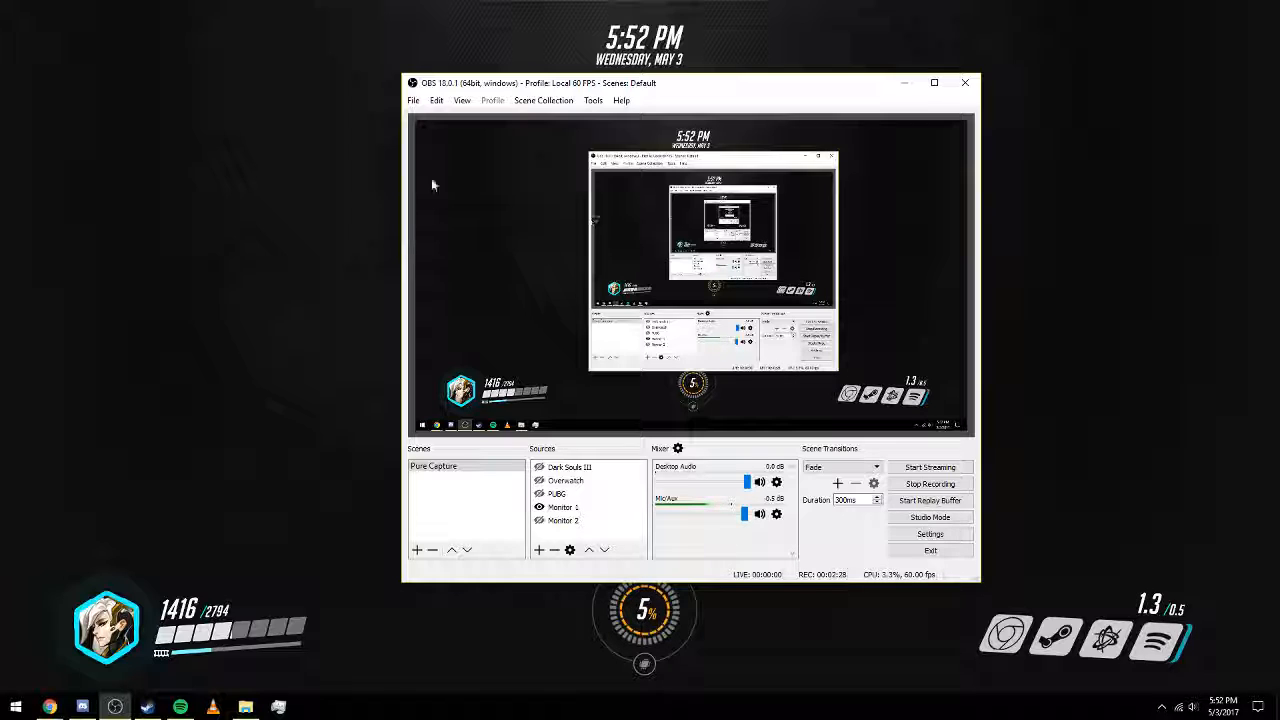
click(542, 102)
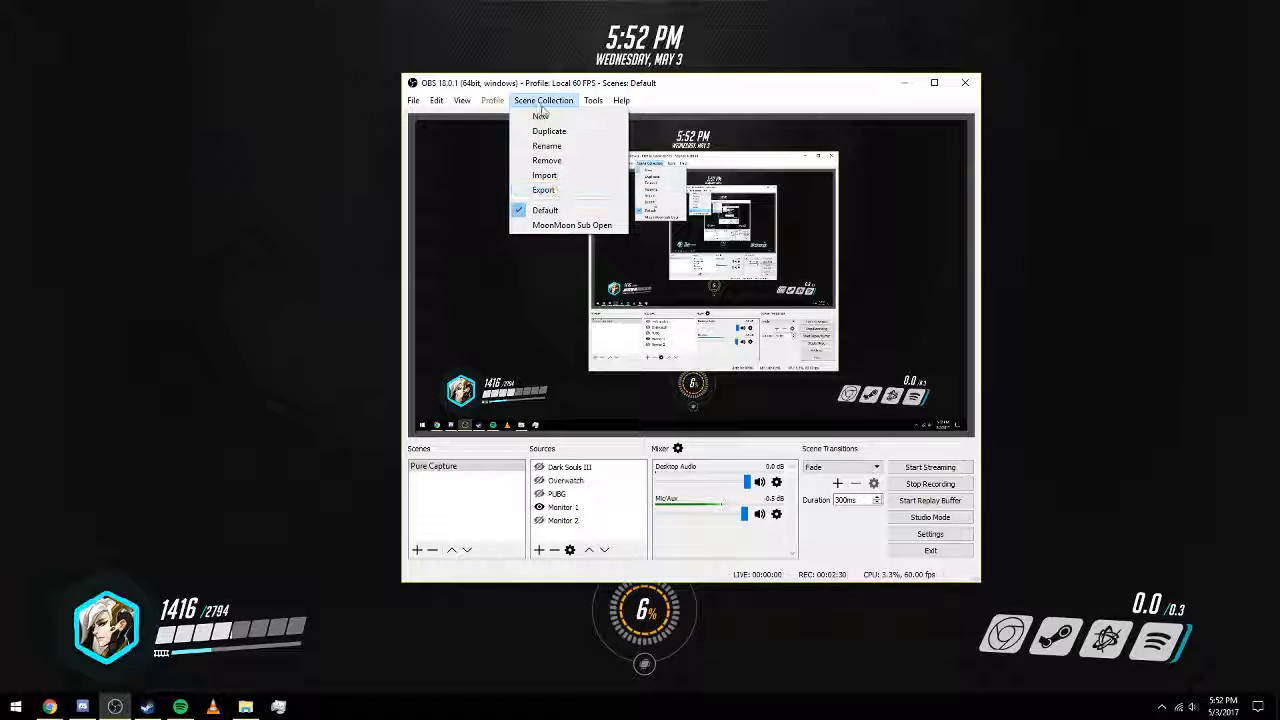
click(544, 103)
click(543, 102)
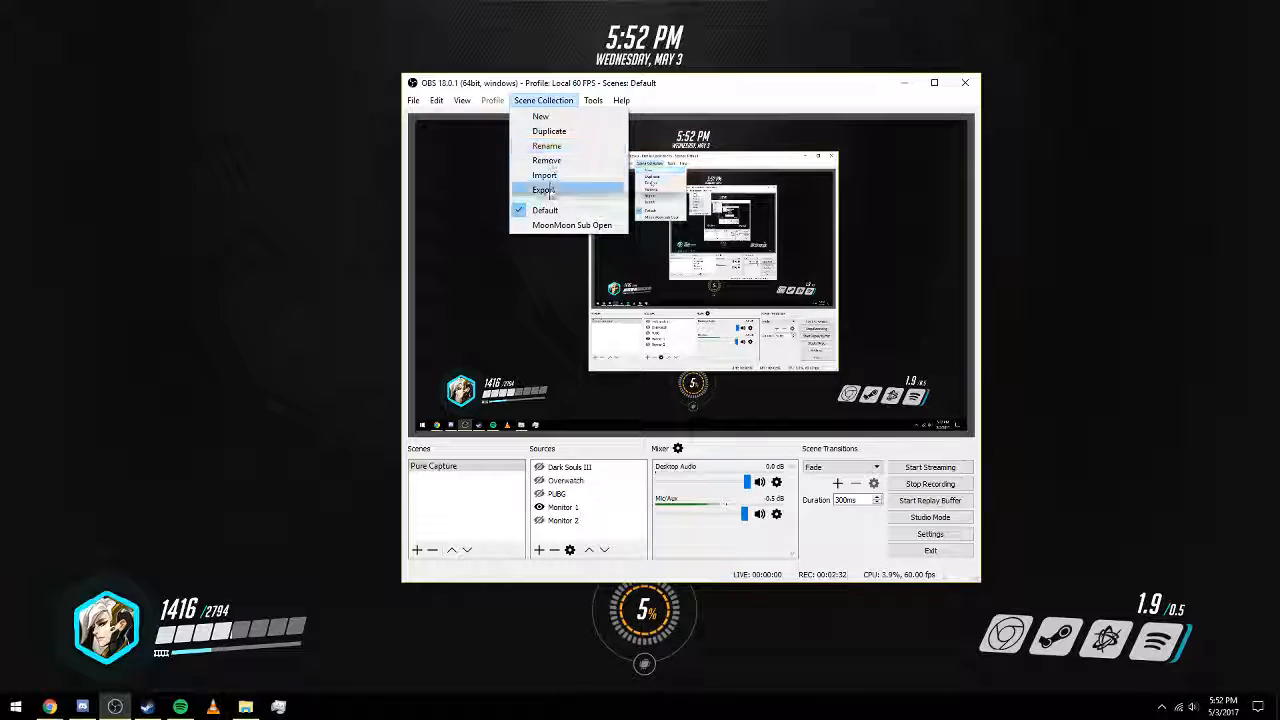
click(575, 229)
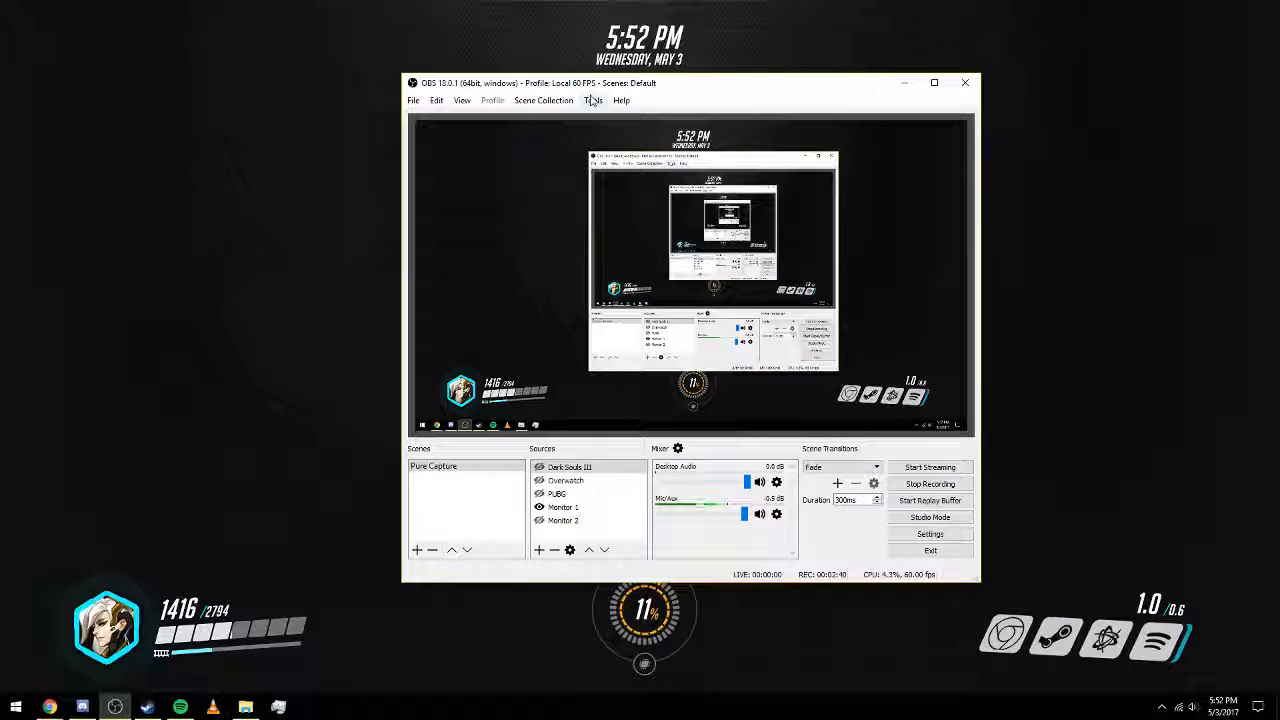
click(603, 101)
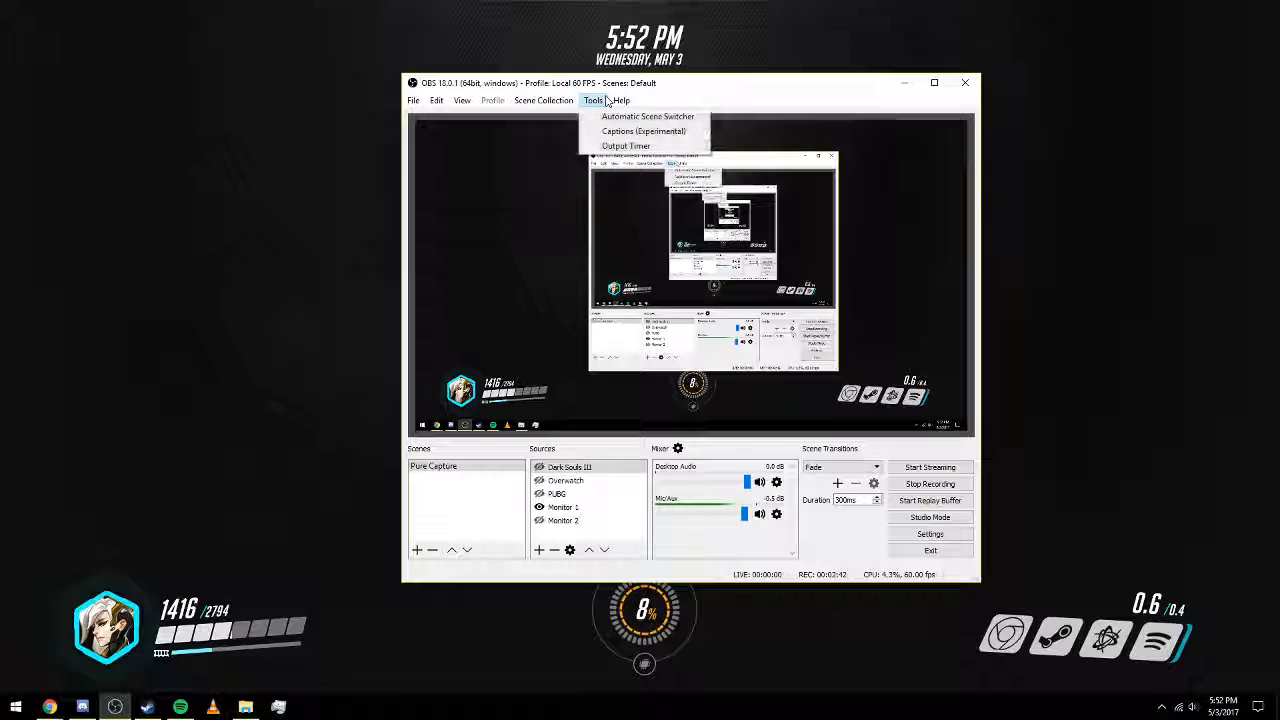
click(593, 102)
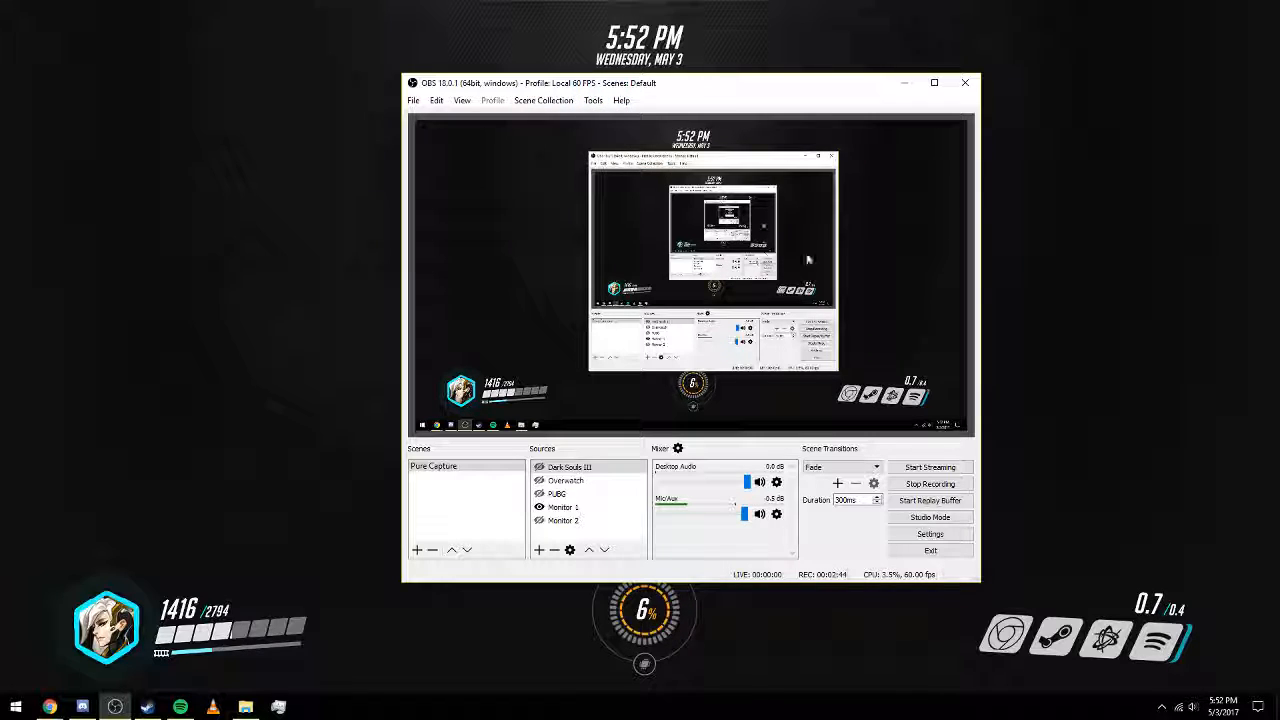
Open the program settings and review the General options and the Stream service, server and stream key fields.
click(930, 534)
mouse_move(684, 80)
mouse_down()
mouse_move(803, 154)
mouse_move(700, 63)
mouse_up()
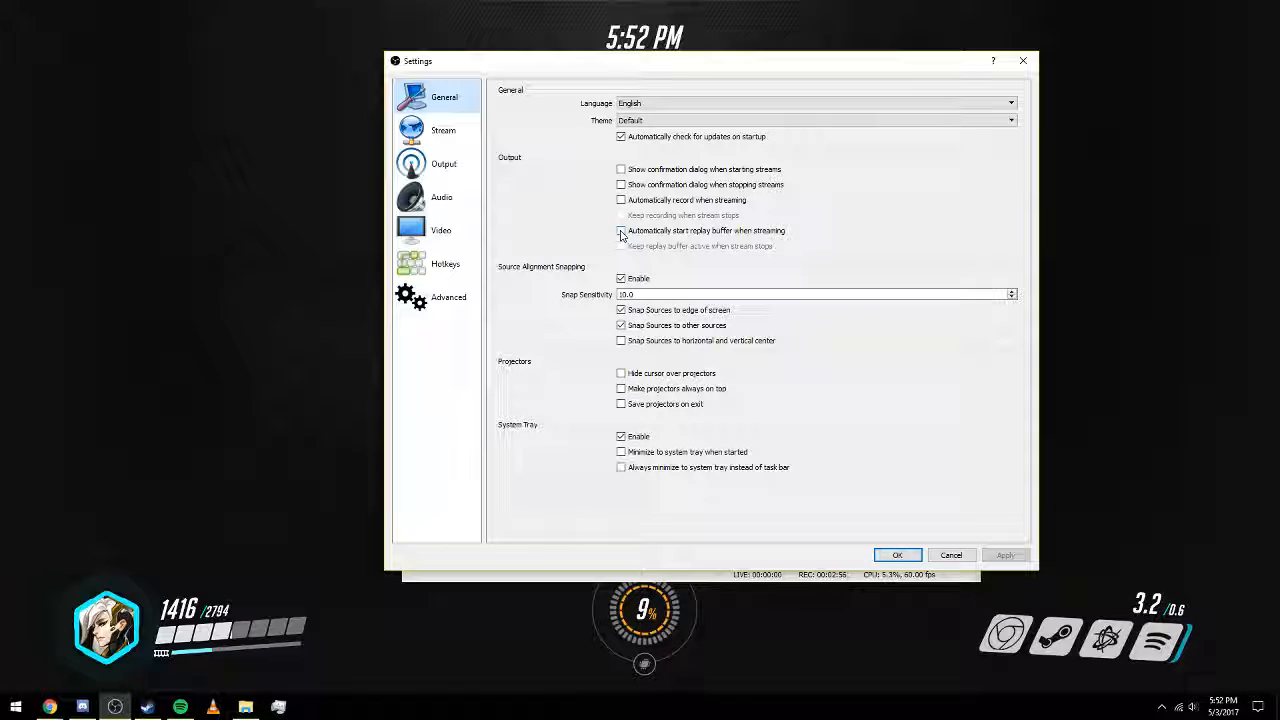
click(426, 140)
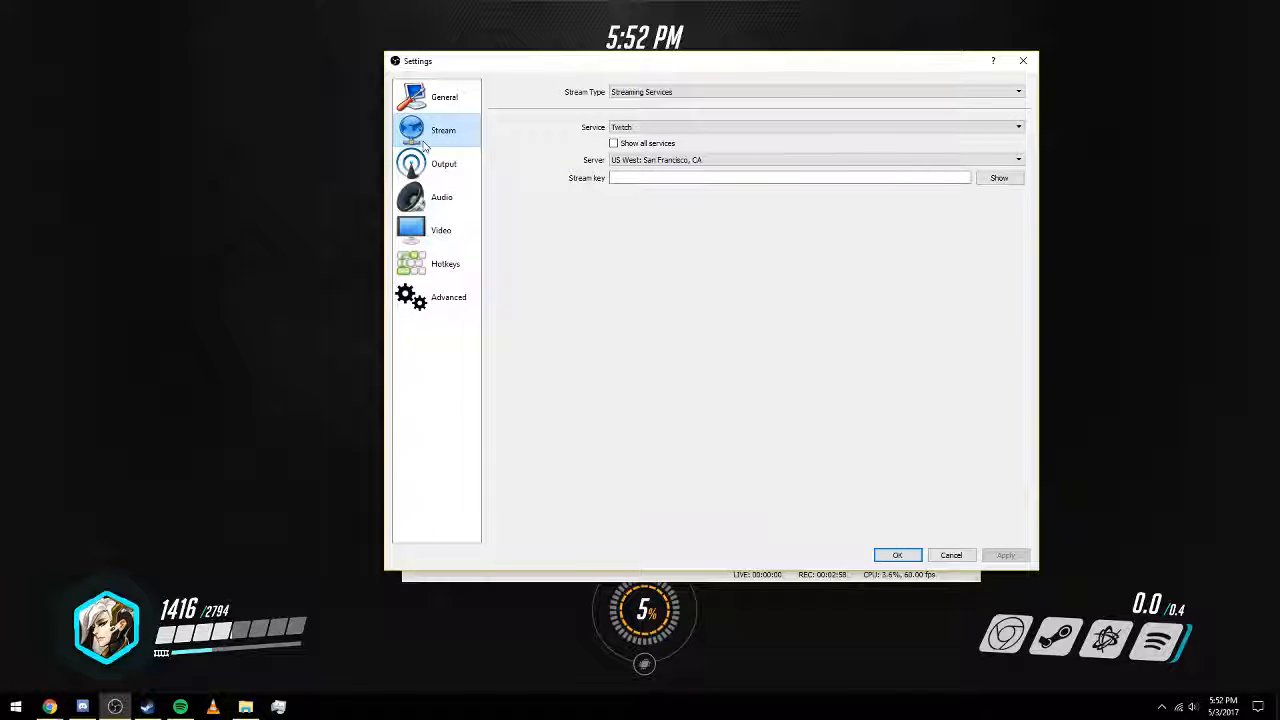
click(438, 165)
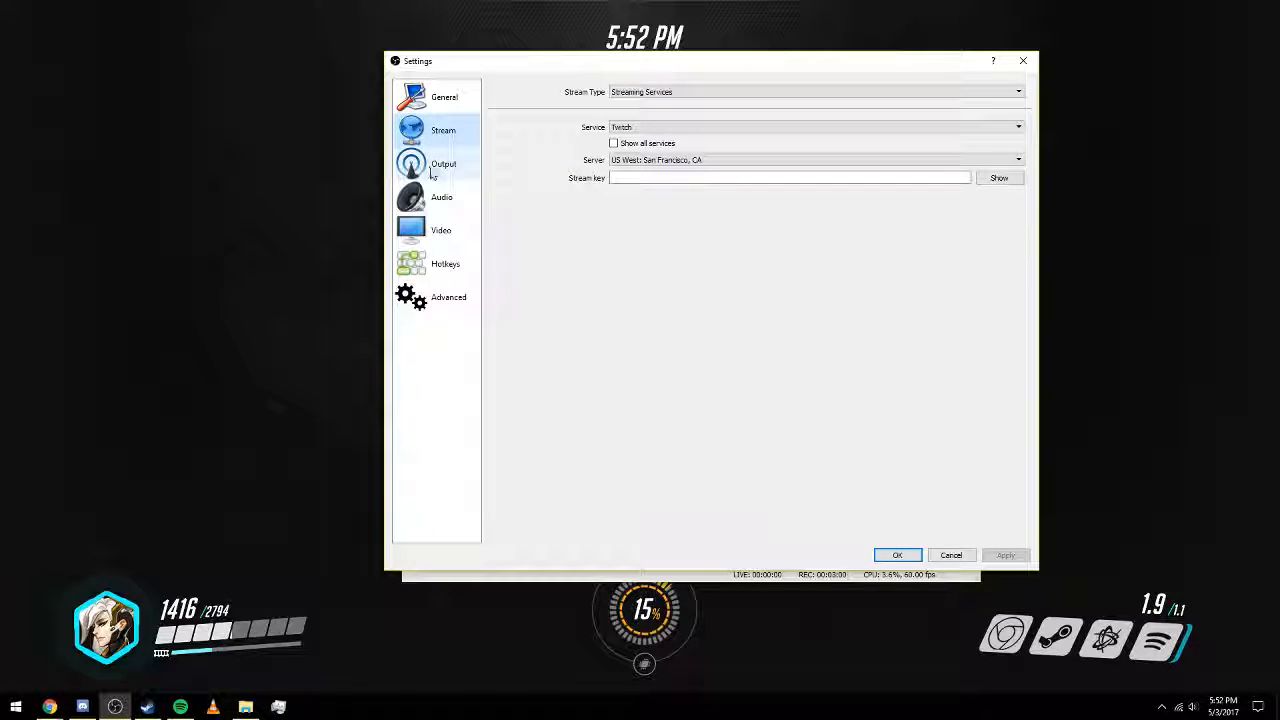
click(437, 198)
click(440, 165)
click(440, 131)
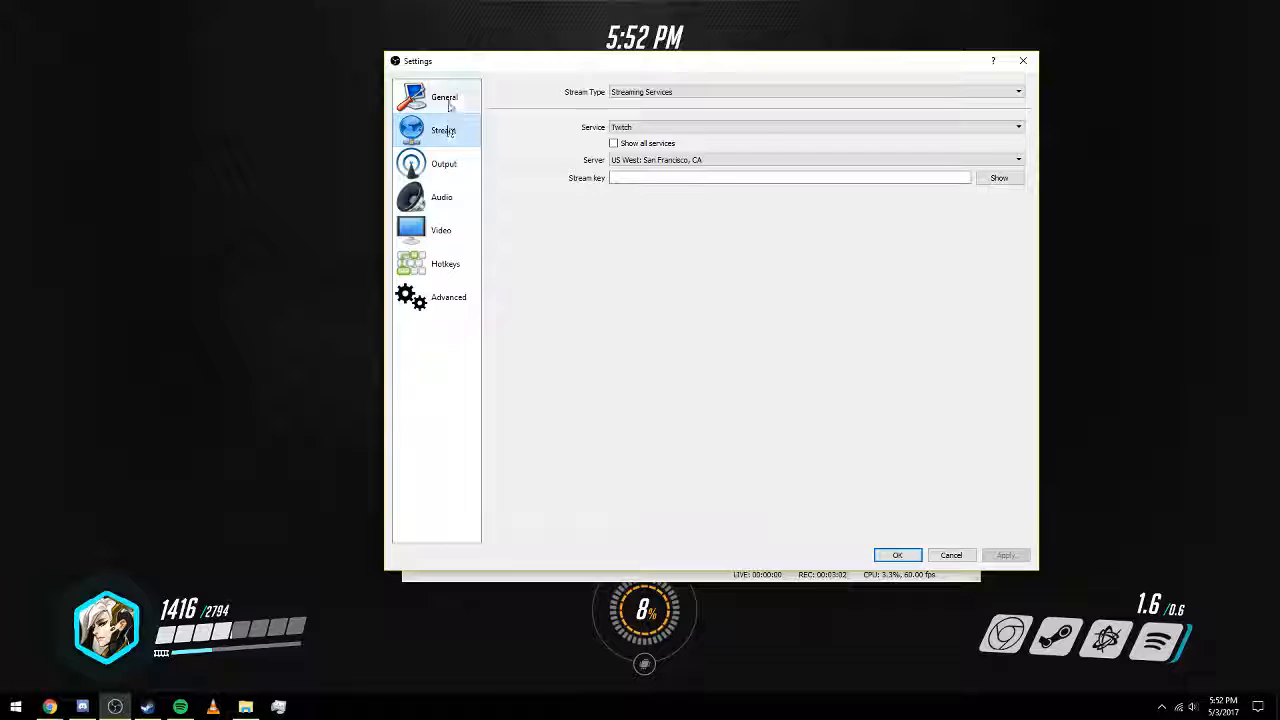
click(447, 104)
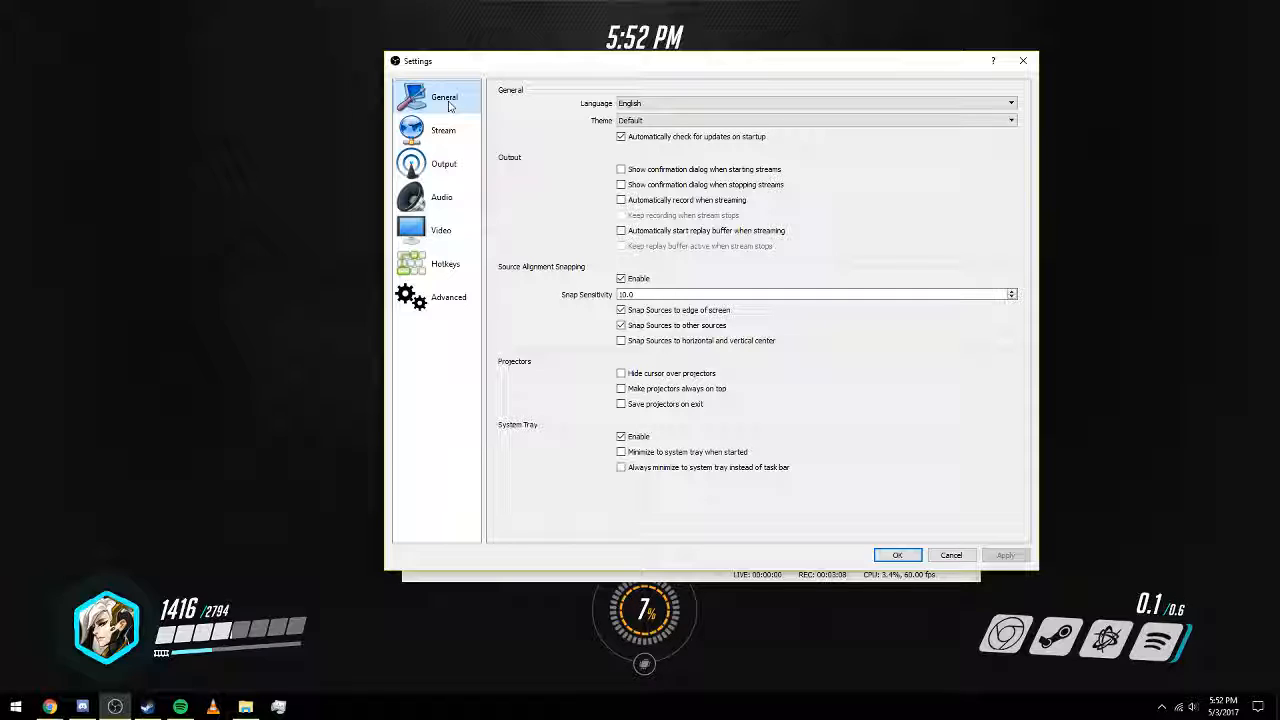
click(440, 165)
click(440, 131)
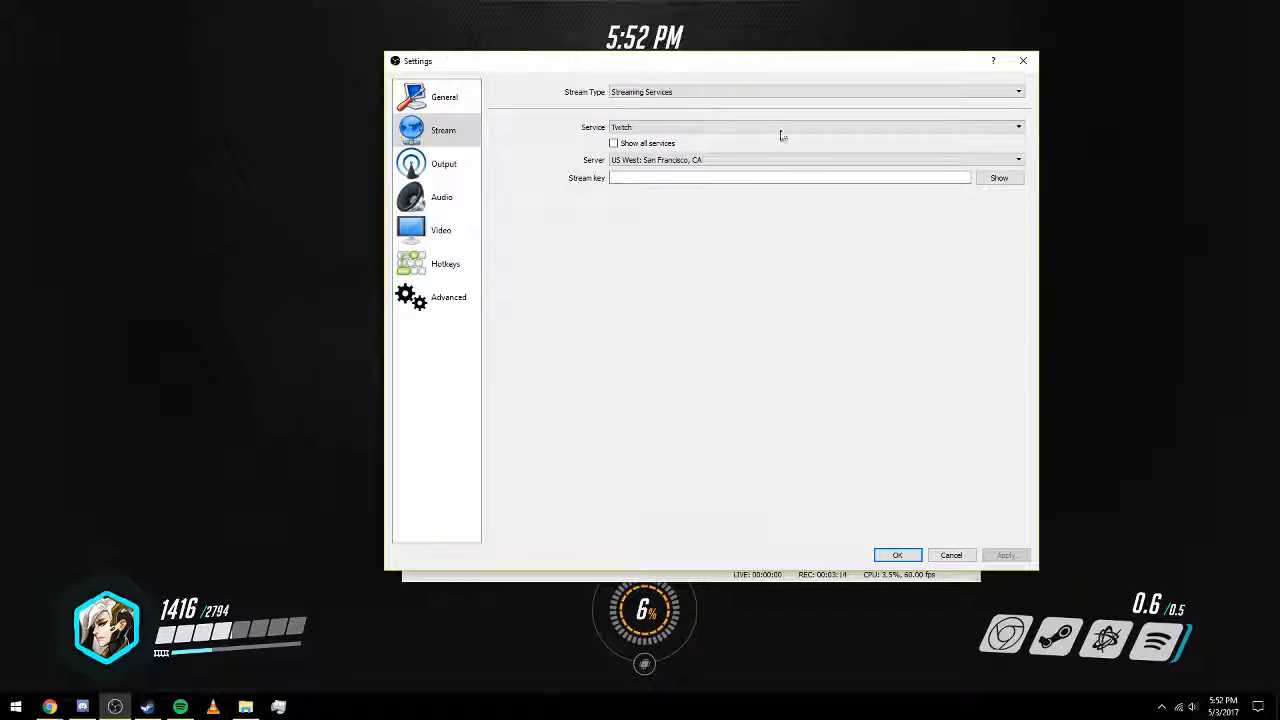
View the Output settings, move the settings dialog aside to expose the main window, and close the dialog.
click(463, 173)
drag(649, 62, 949, 99)
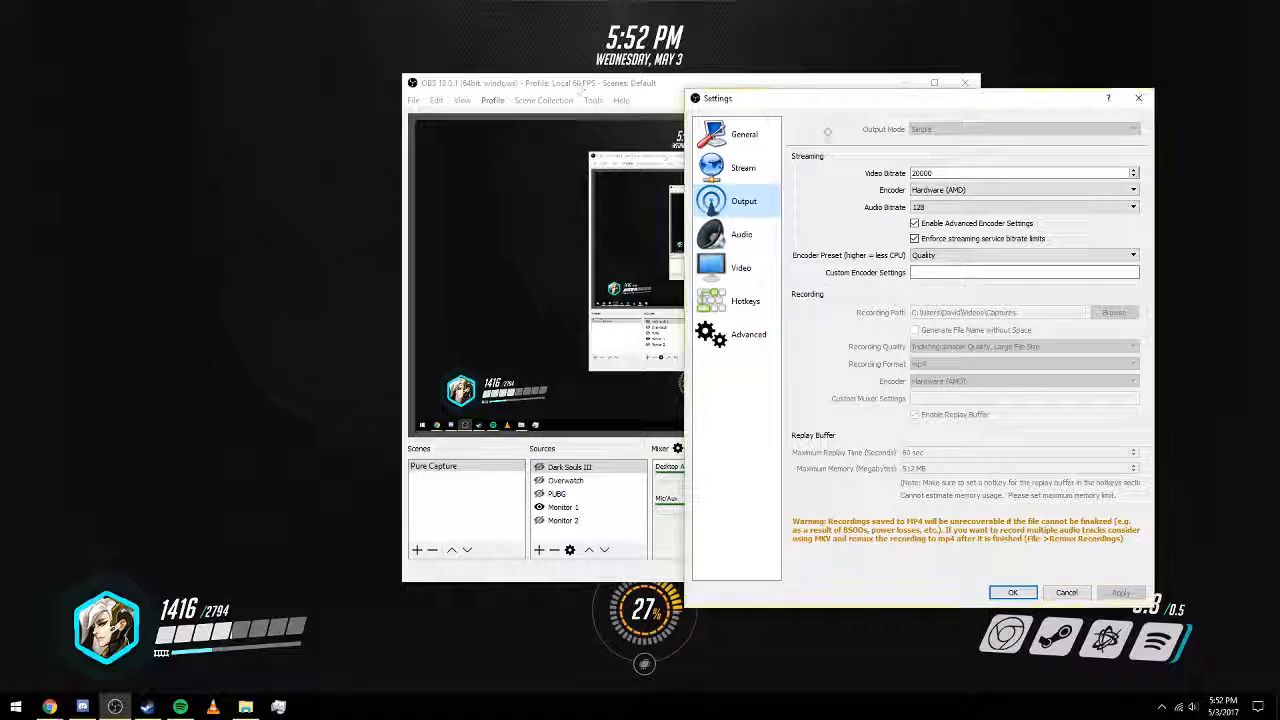
click(1012, 592)
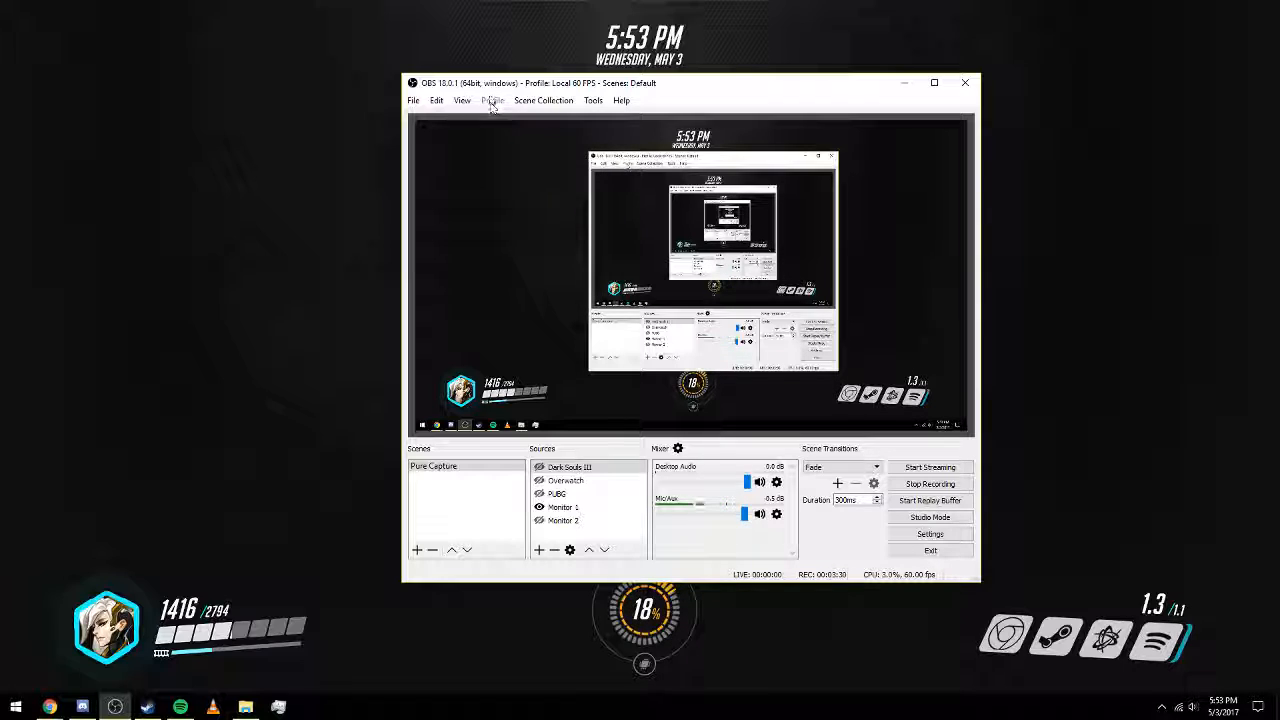
Reopen the Output settings and examine the streaming video bitrate, encoder choices and audio bitrate choices, leaving their values as they are.
click(950, 534)
click(410, 177)
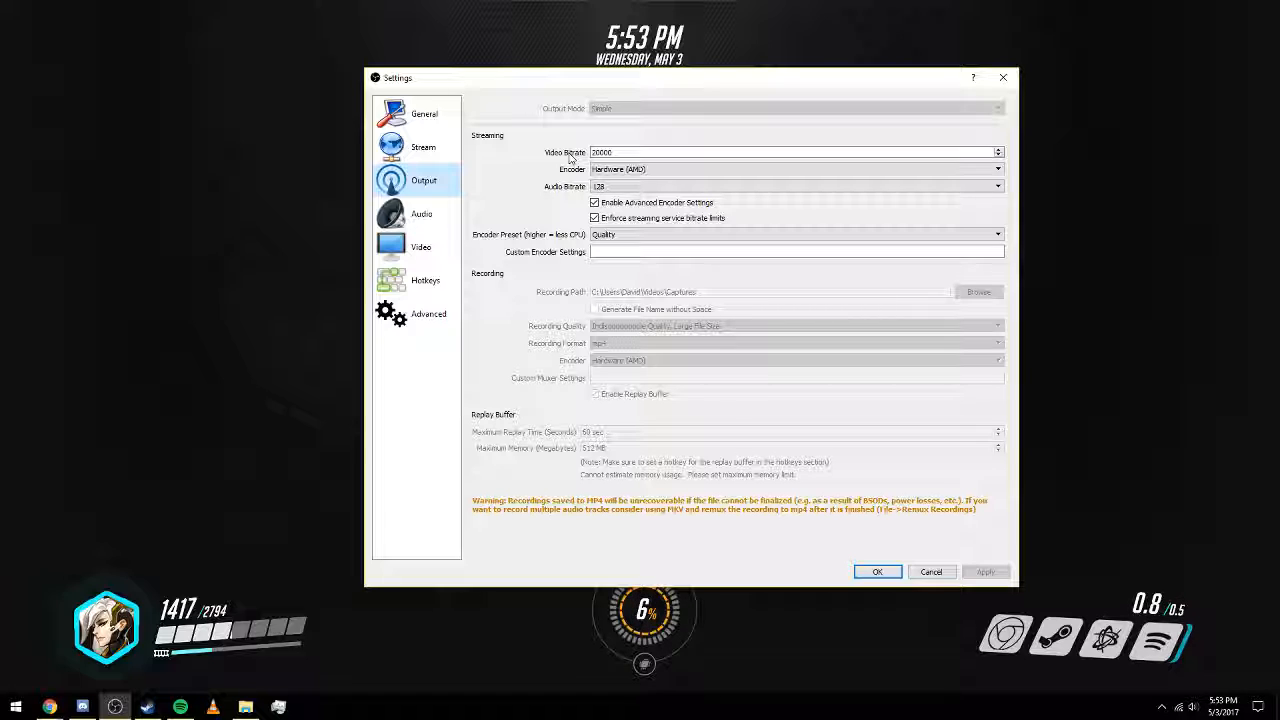
click(603, 152)
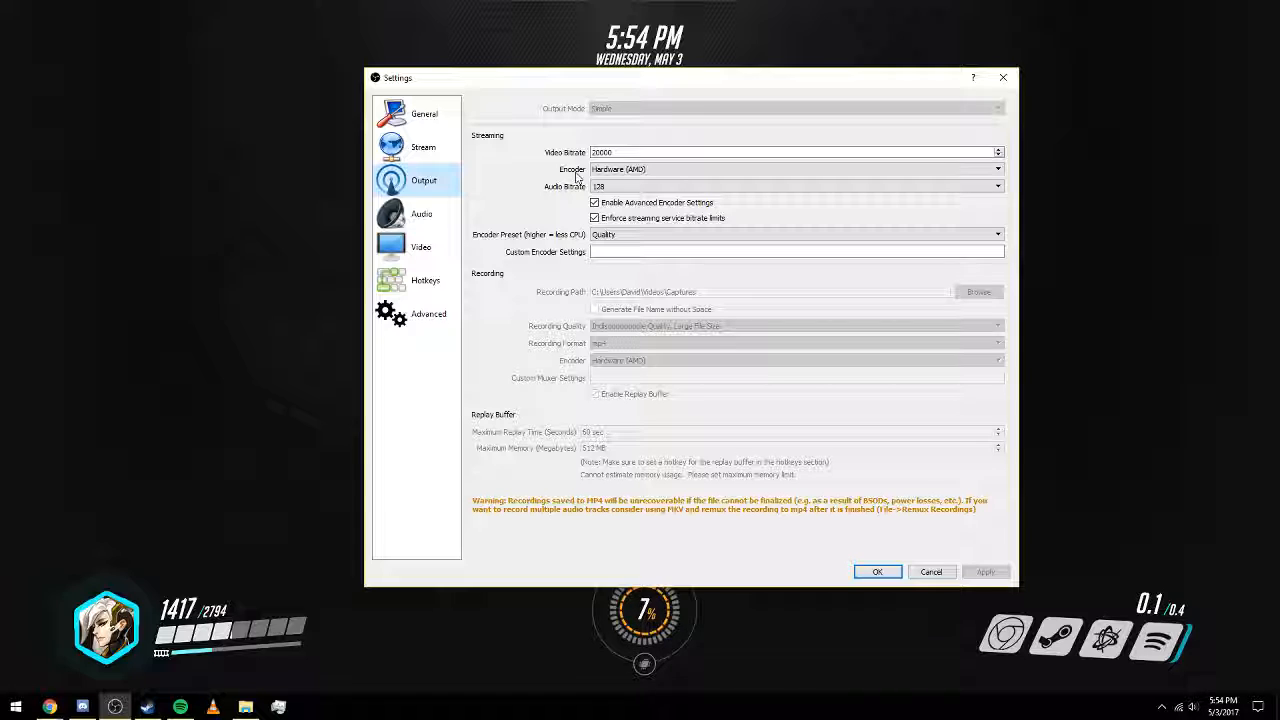
click(620, 170)
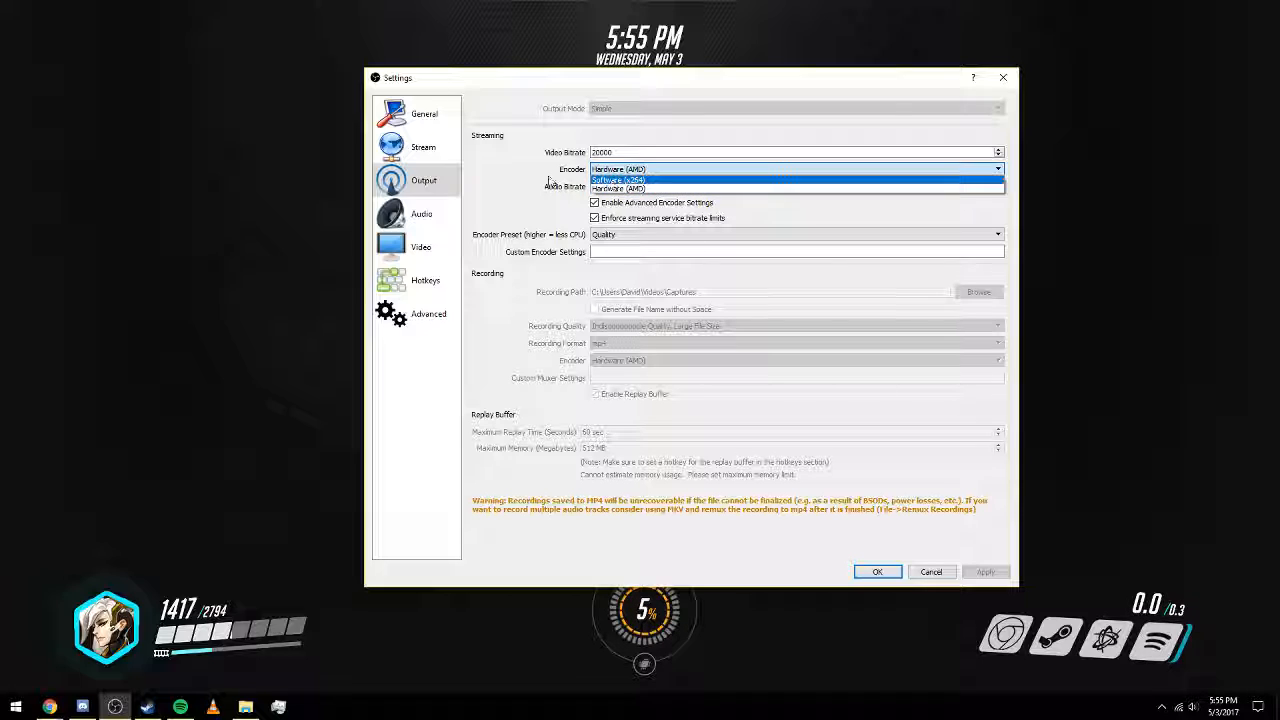
click(543, 181)
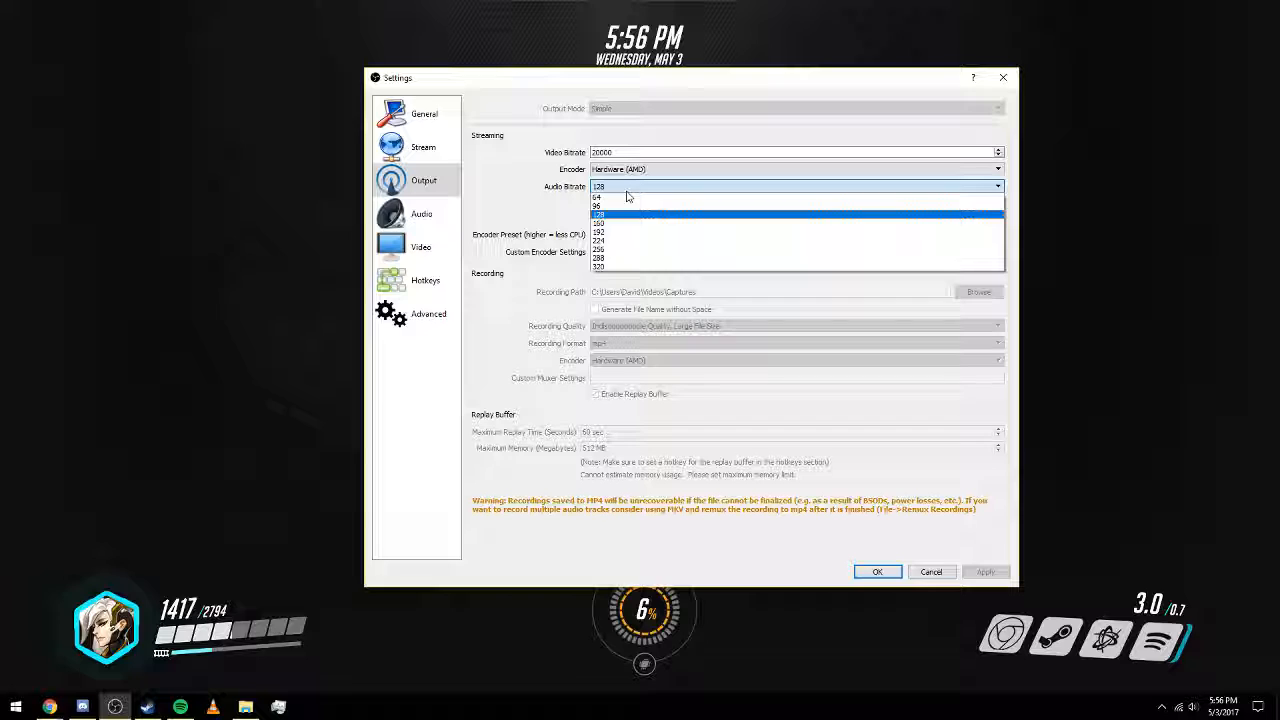
click(627, 201)
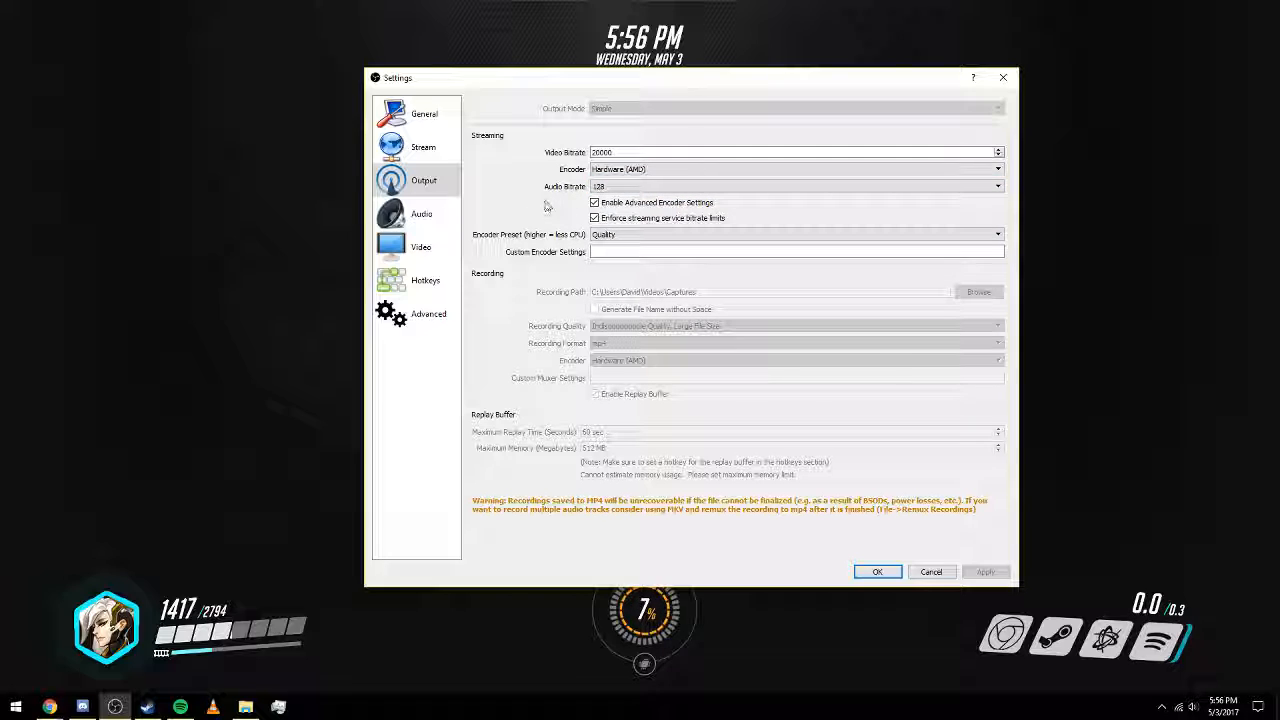
Examine the available encoder presets for streaming, keeping Quality selected.
click(618, 240)
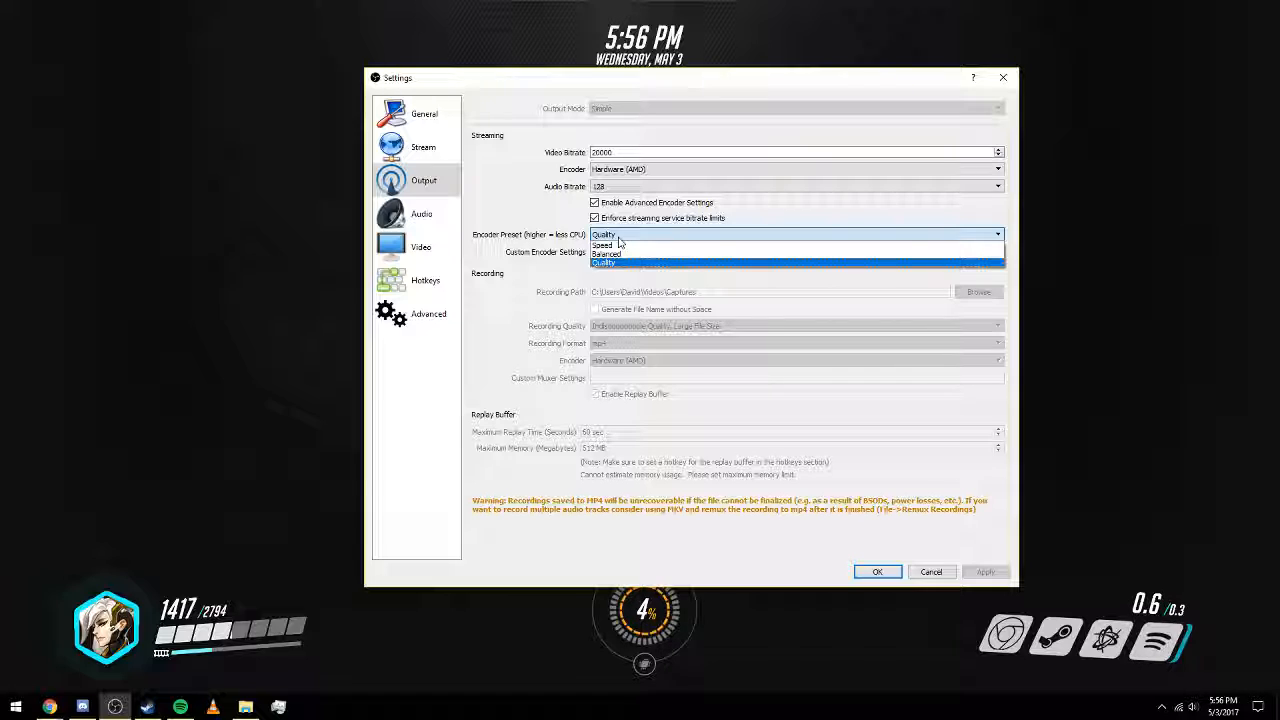
click(618, 238)
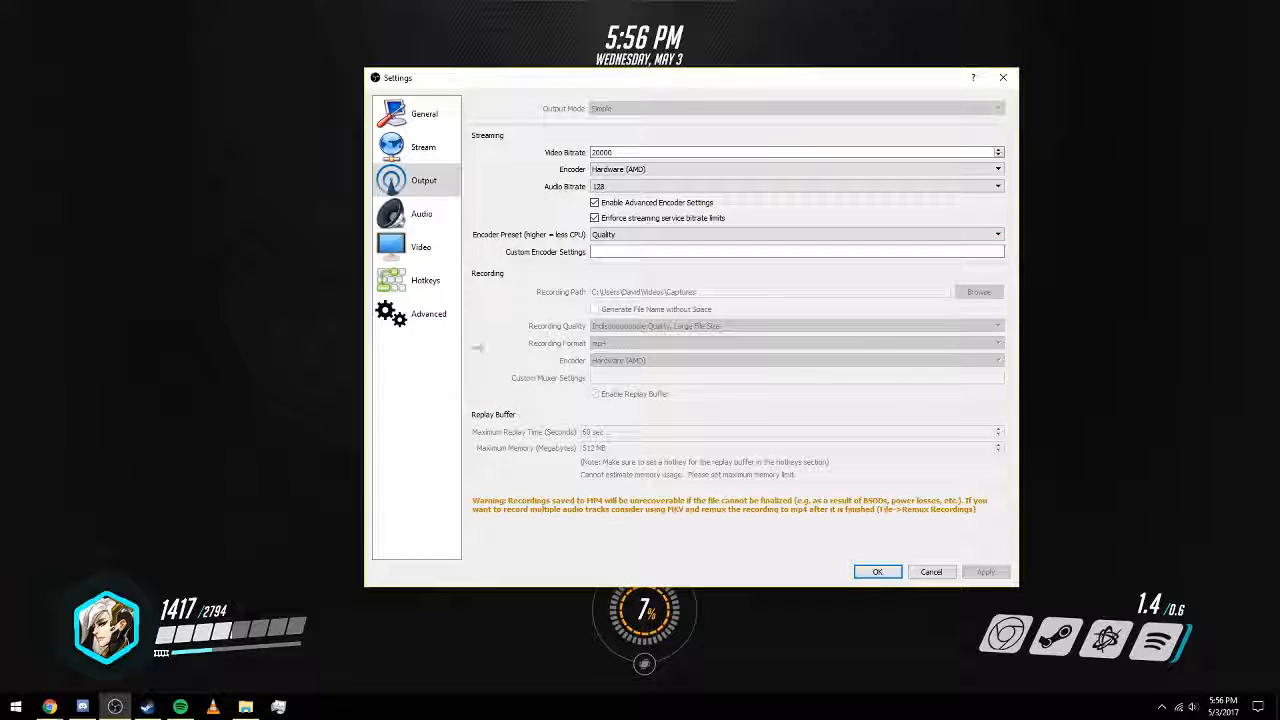
Switch to File Explorer, open the Captures folder under Videos, inspect its full path, and return to the settings dialog.
click(245, 707)
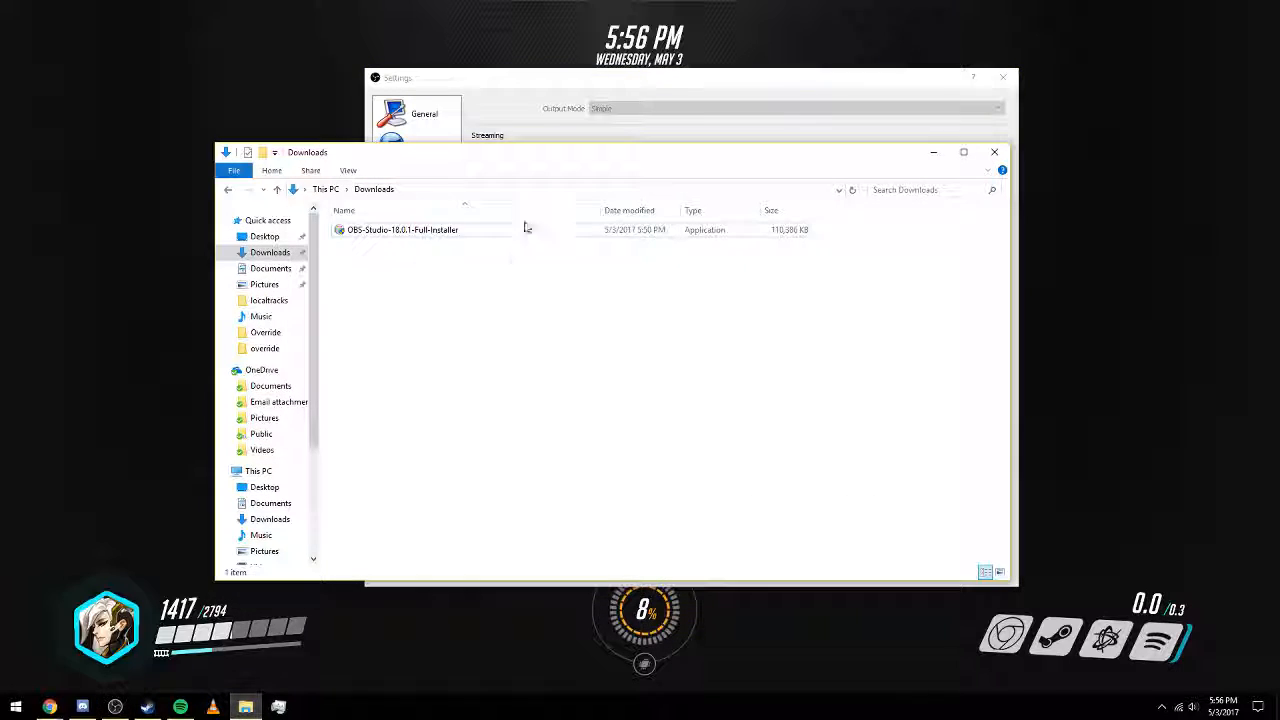
drag(540, 153, 740, 108)
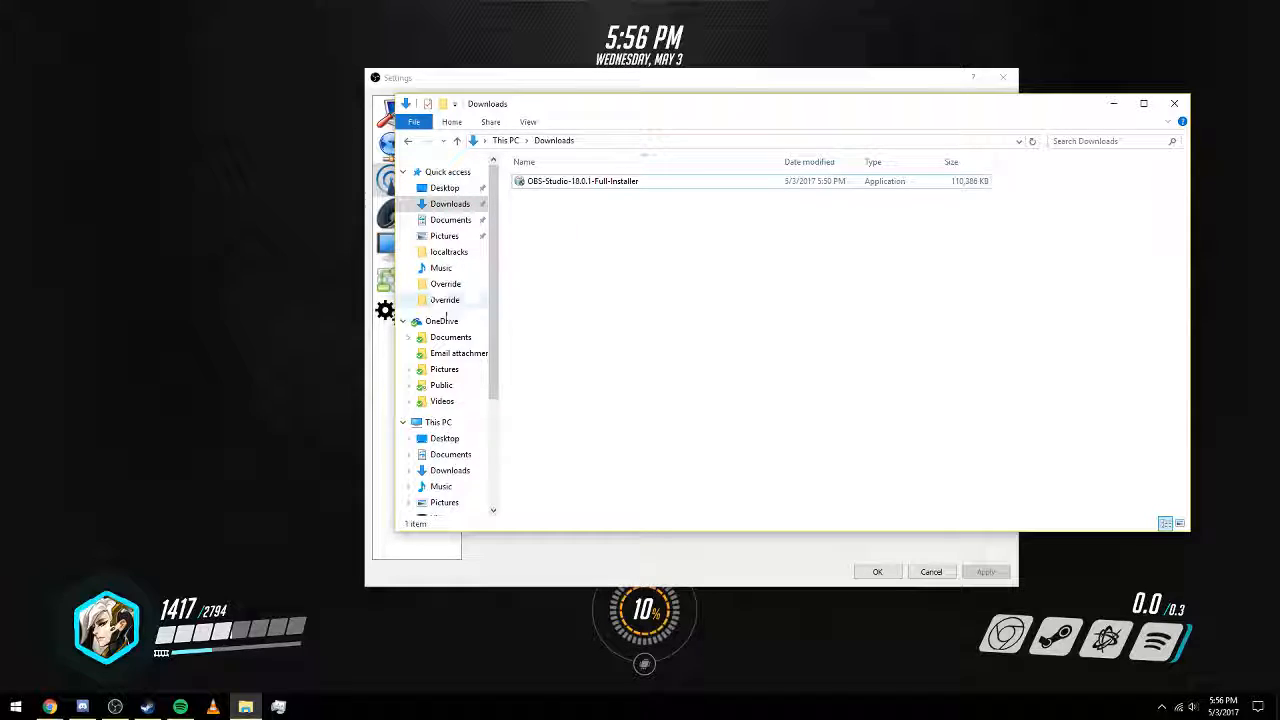
scroll(452, 477, down, 1)
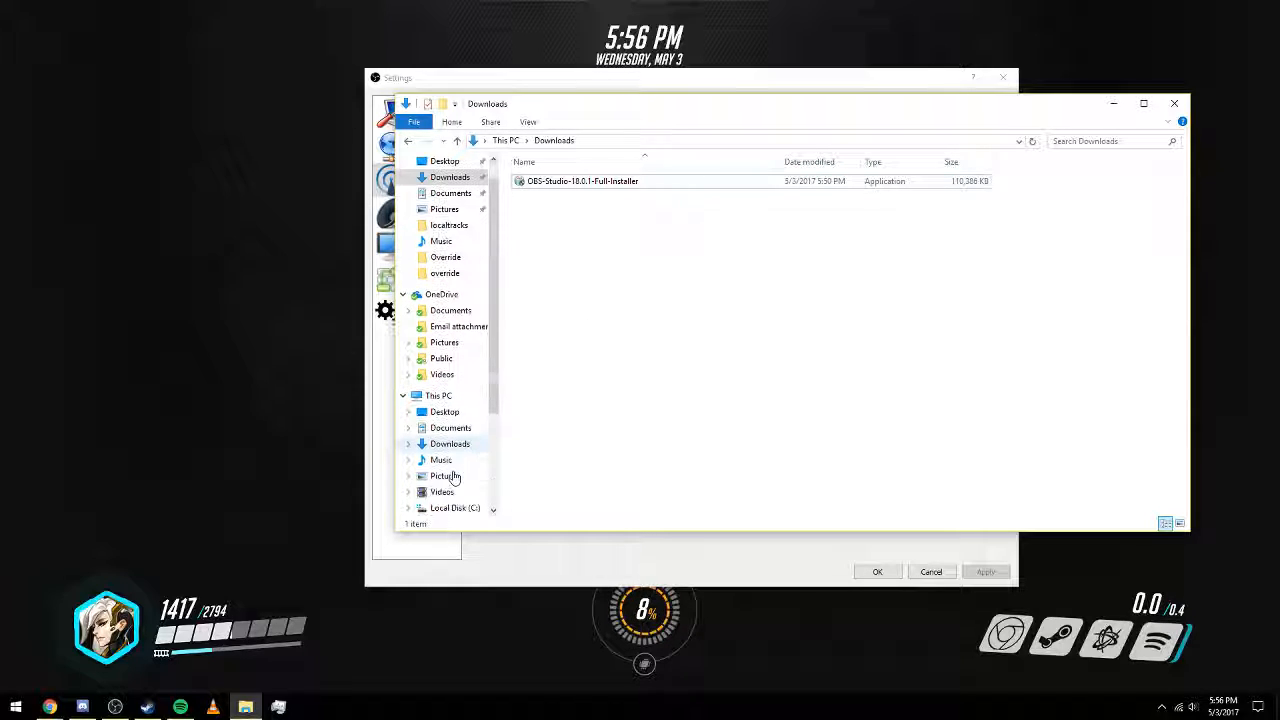
click(442, 491)
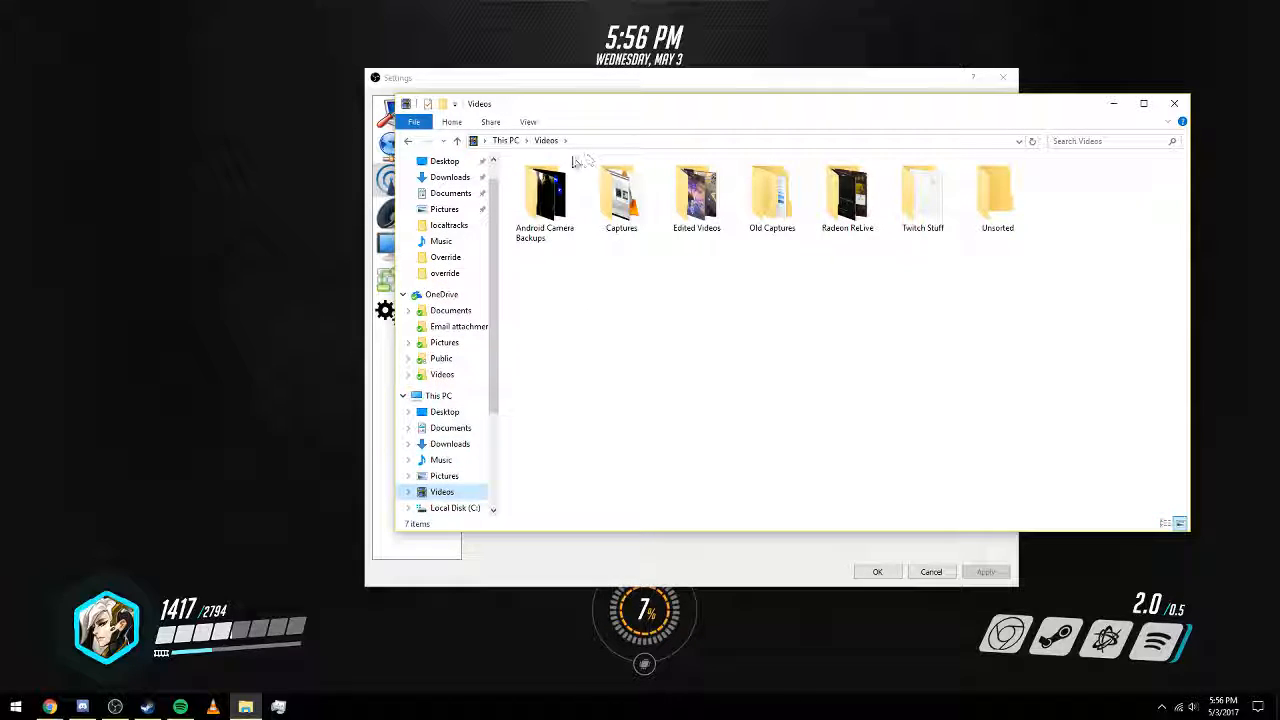
drag(767, 110, 719, 148)
double_click(633, 234)
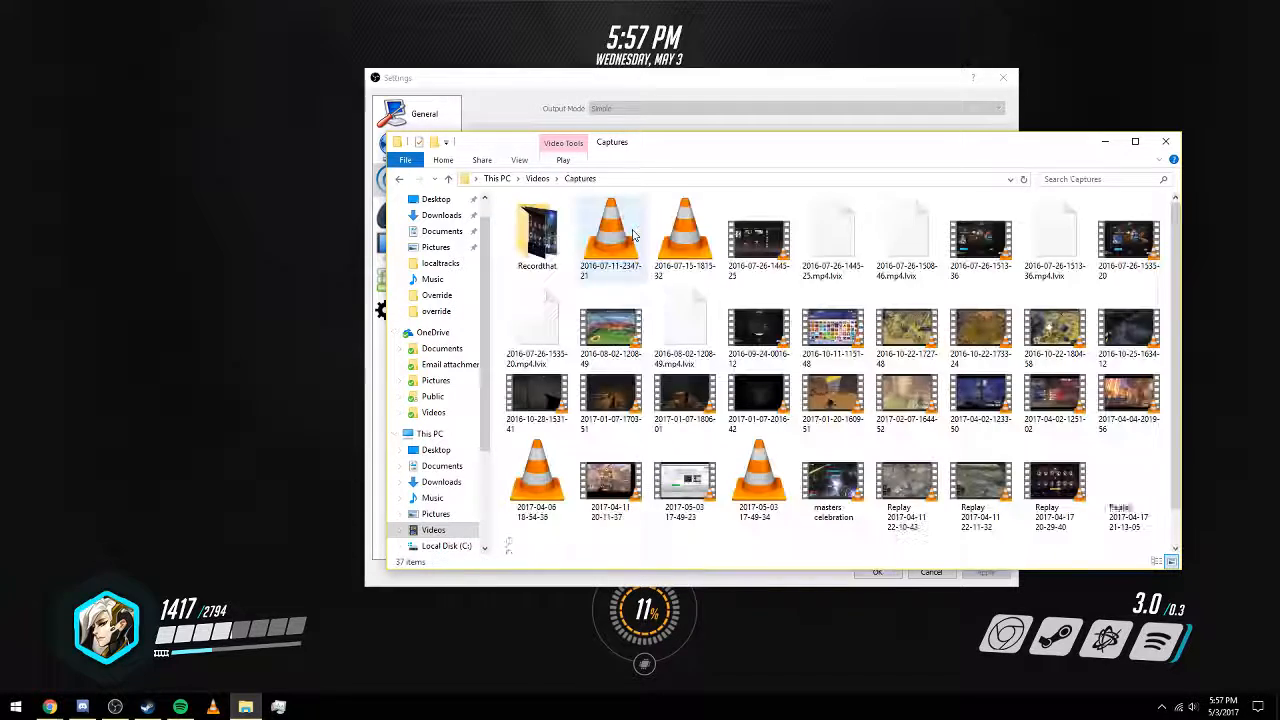
click(619, 178)
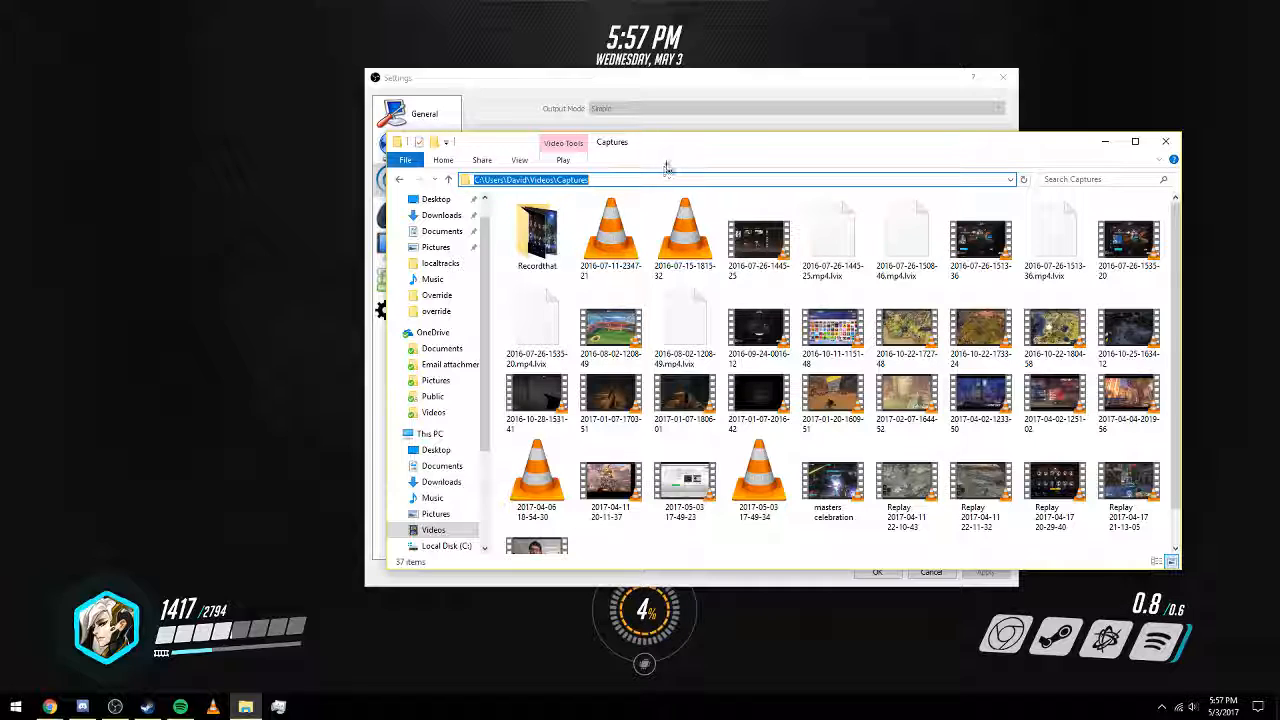
click(682, 558)
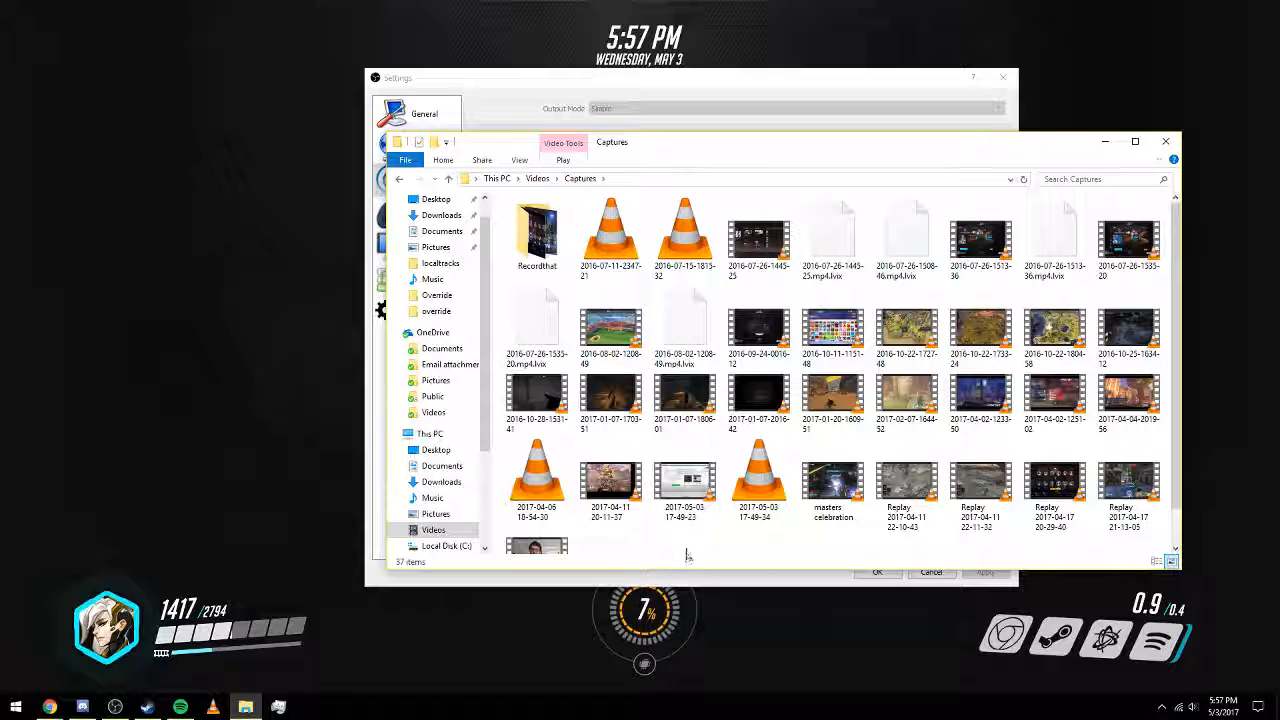
click(814, 95)
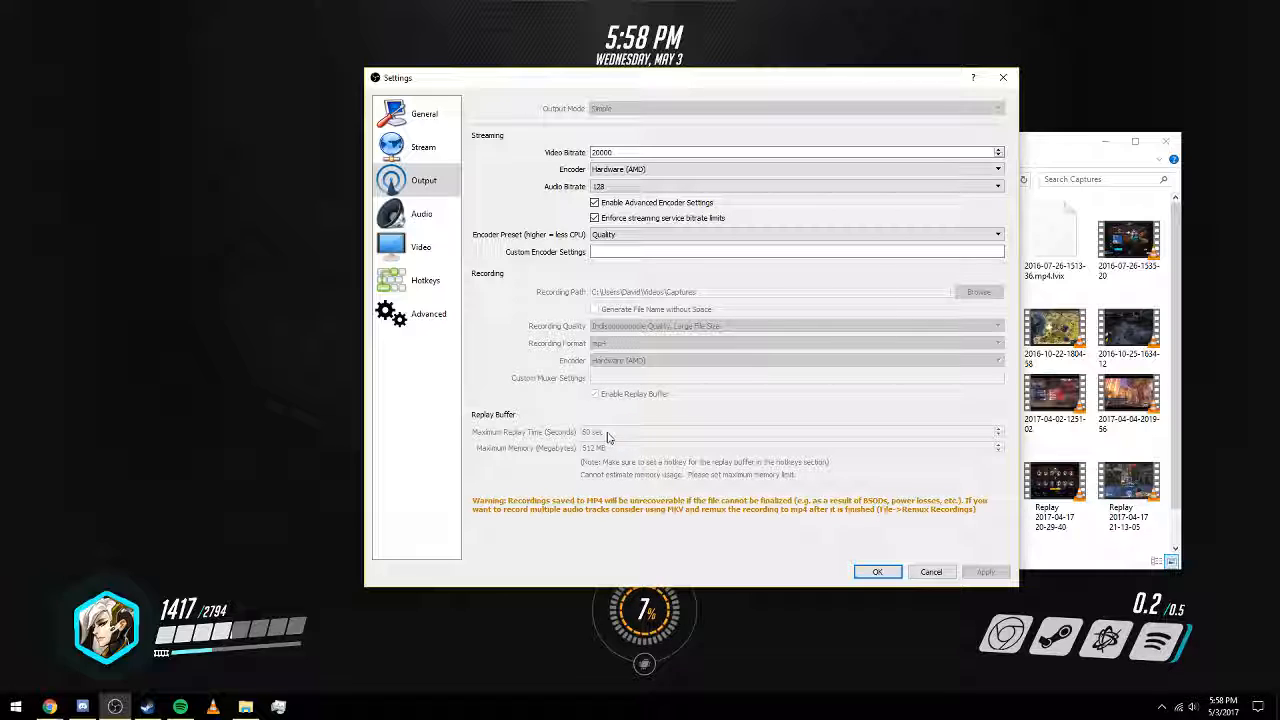
Review the Audio settings, including the second desktop audio device choices, and view the Video settings.
click(420, 213)
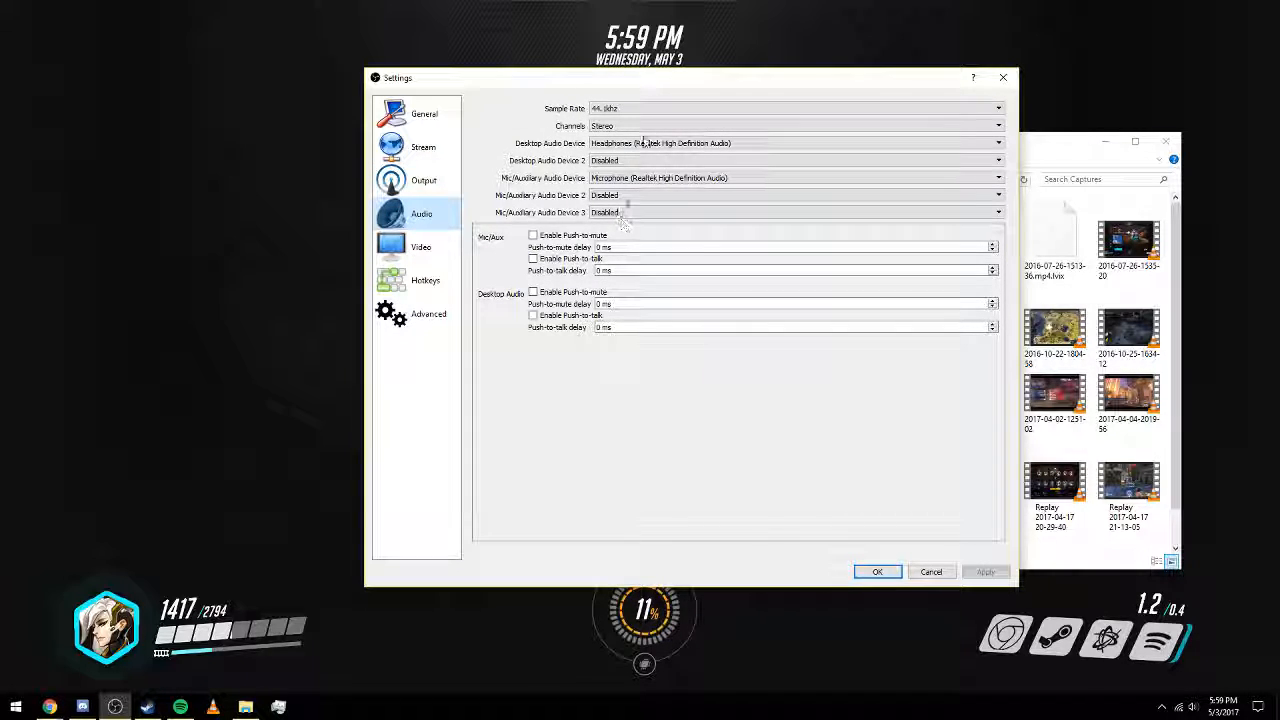
click(622, 160)
click(625, 160)
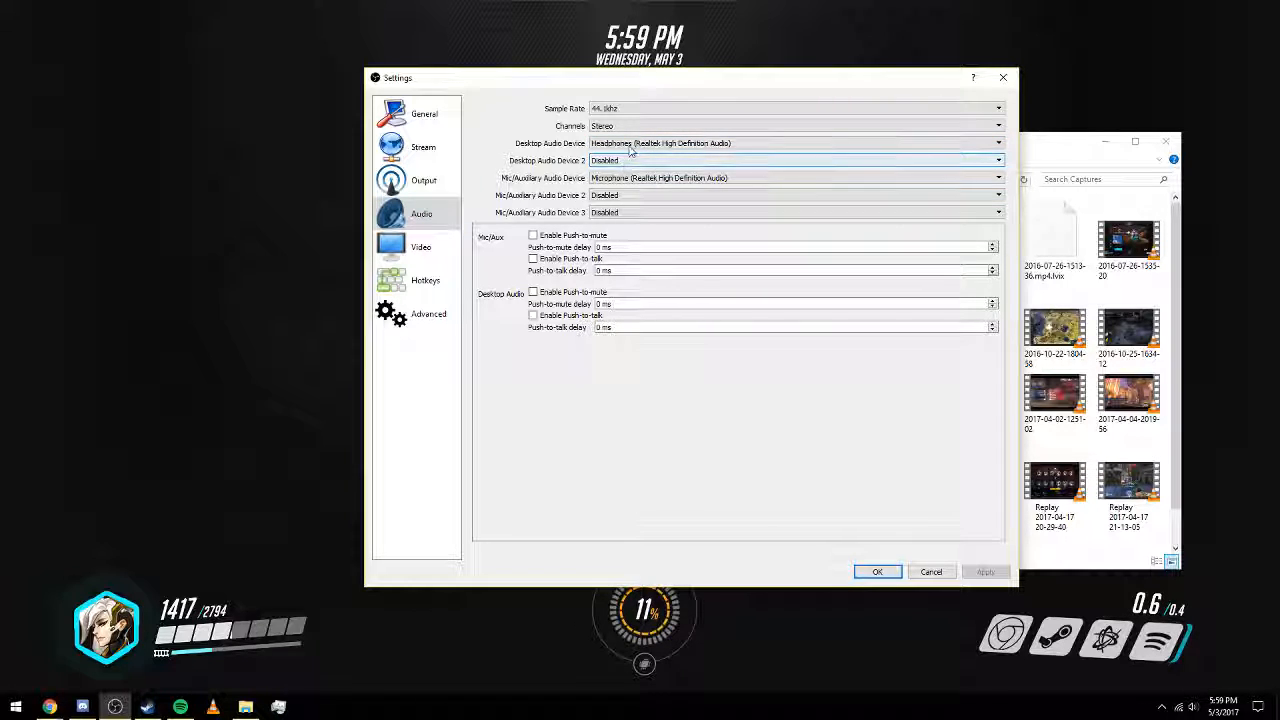
click(421, 245)
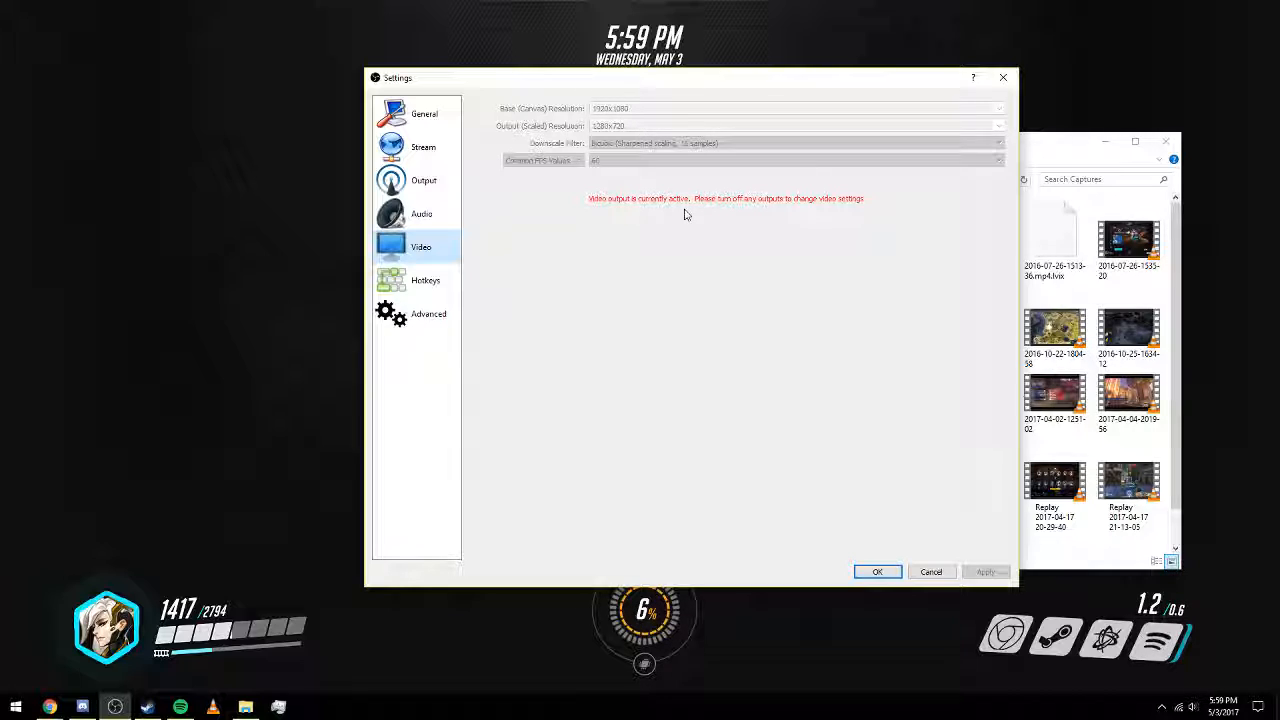
Look through the Hotkeys list and the Advanced settings, and close the settings dialog without saving changes.
click(415, 281)
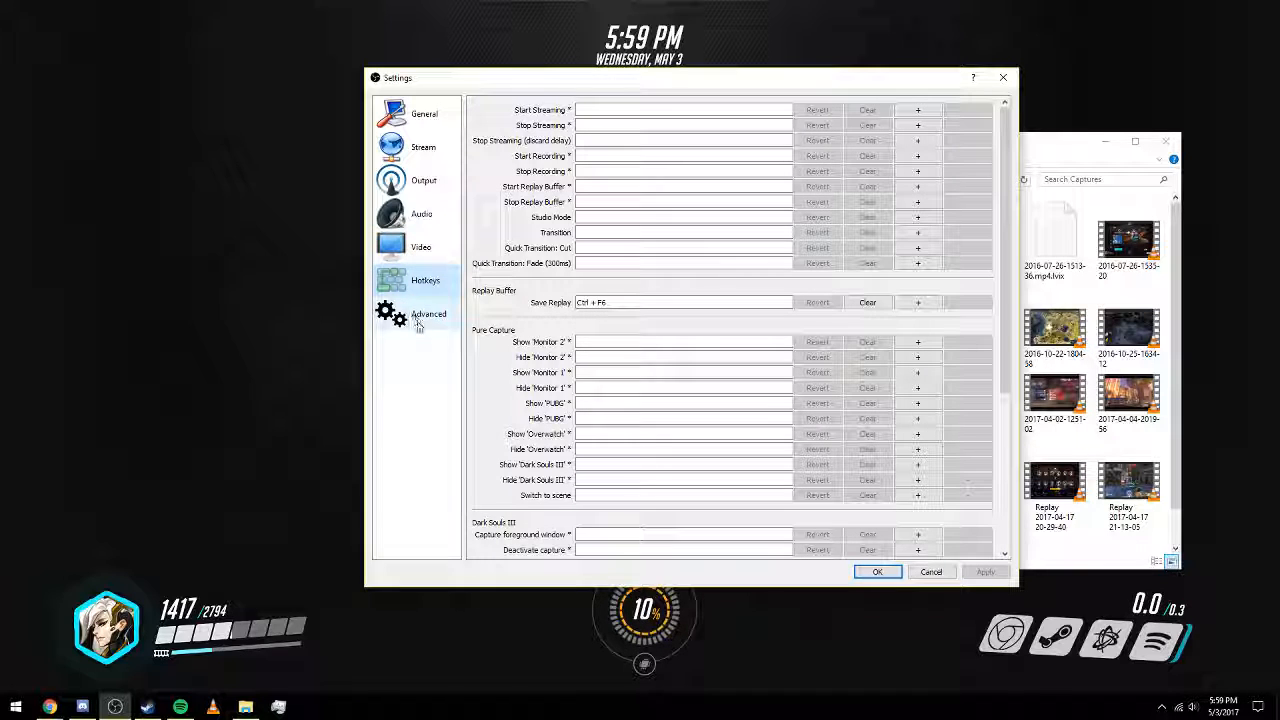
scroll(547, 347, down, 6)
scroll(547, 347, up, 6)
scroll(547, 347, down, 3)
scroll(548, 349, up, 3)
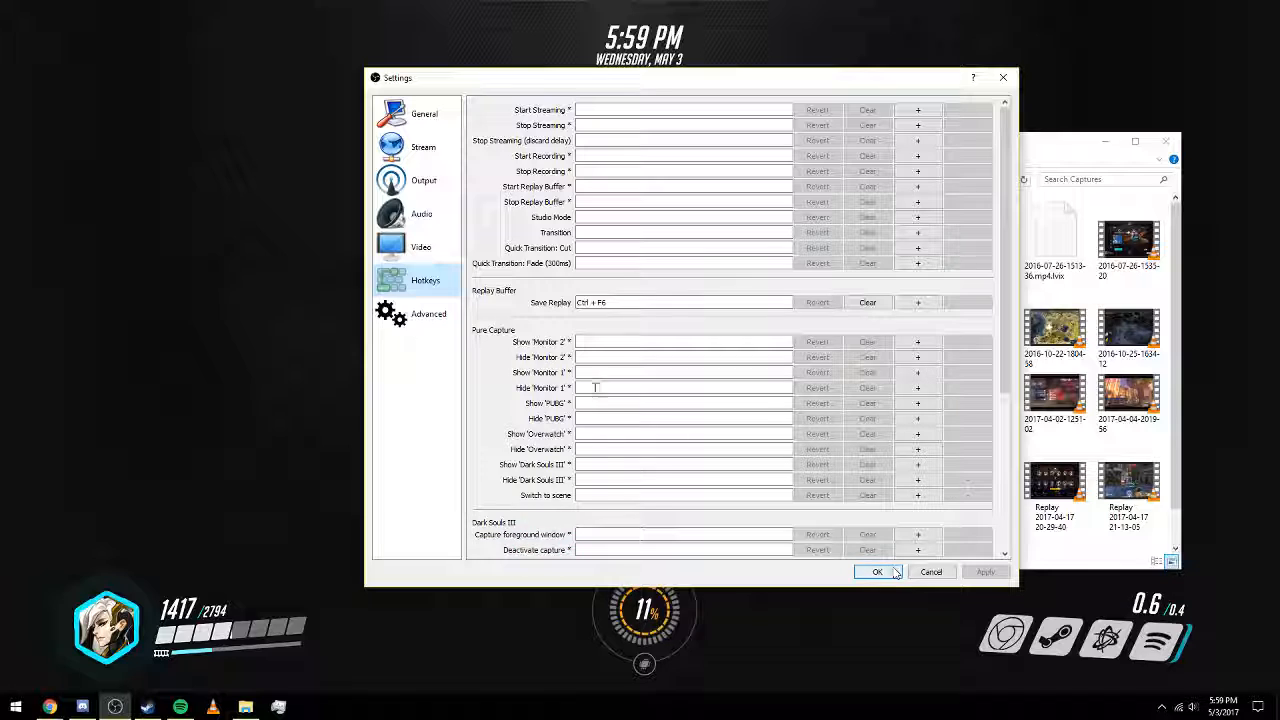
click(422, 314)
click(427, 283)
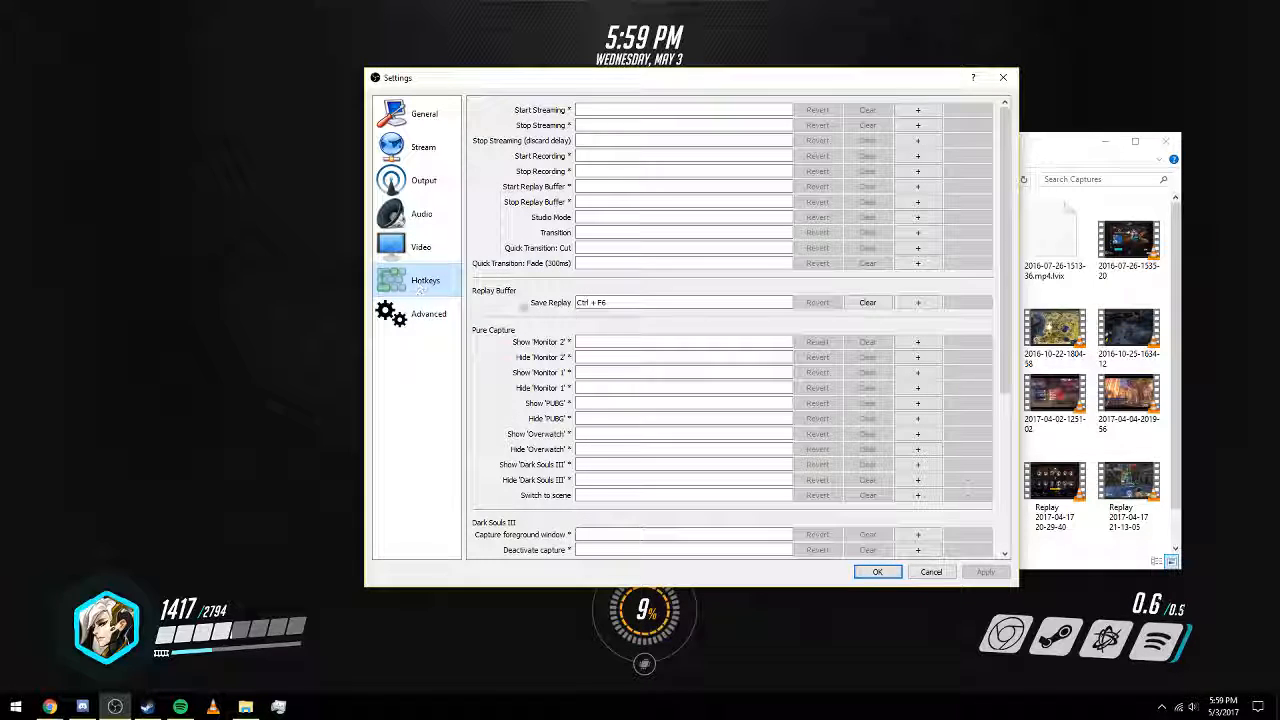
click(923, 574)
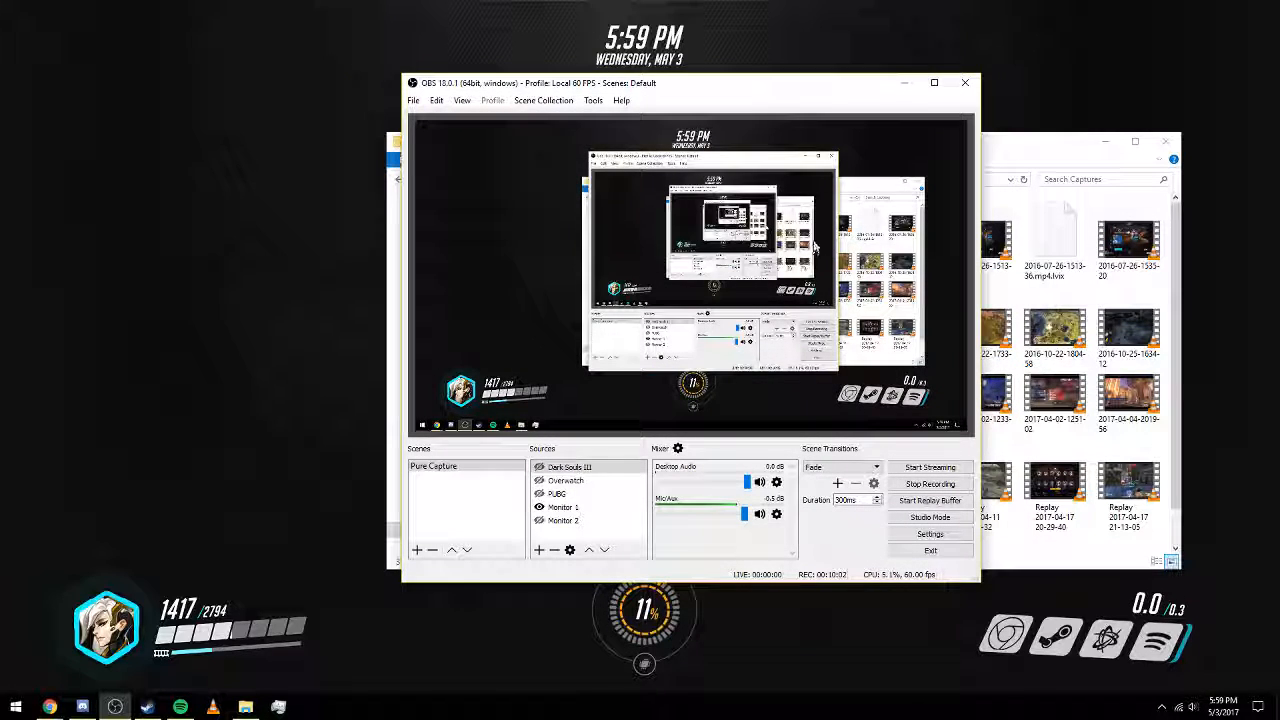
Start the replay buffer, look through the Captures folder for a replay file, and return to the main window.
click(930, 507)
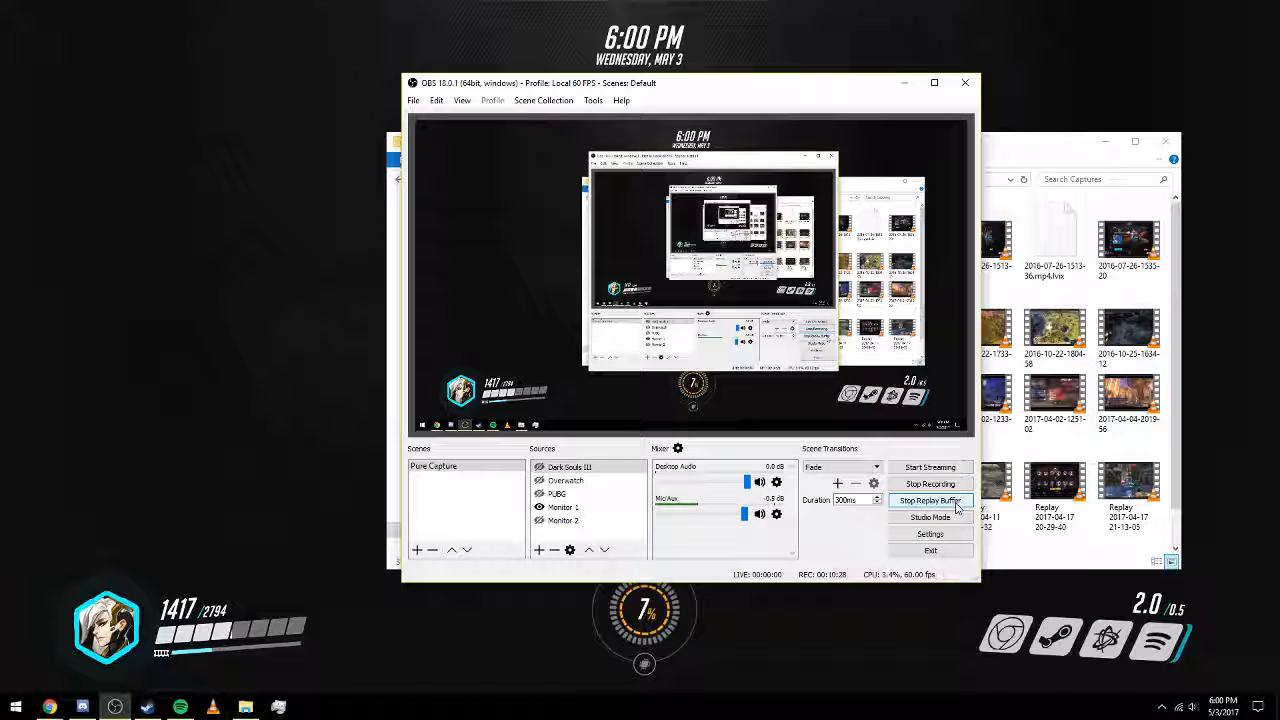
drag(994, 146, 1008, 107)
scroll(953, 367, down, 2)
scroll(953, 367, up, 1)
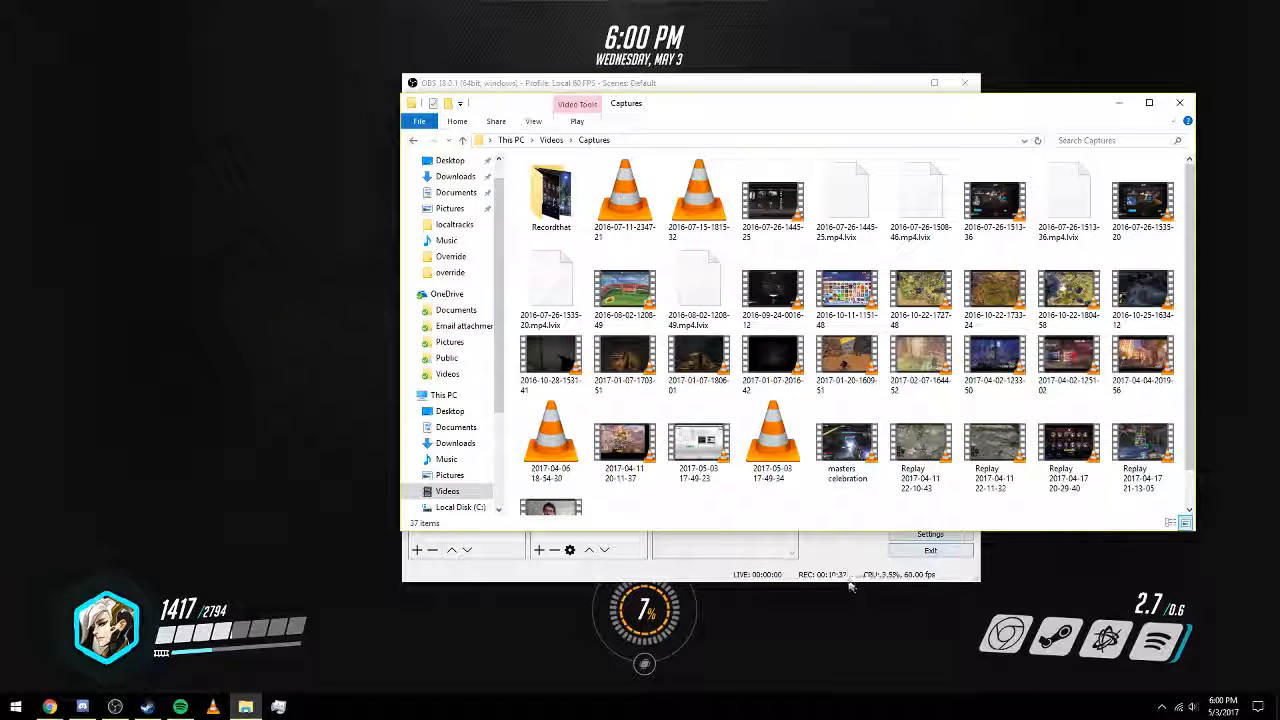
click(851, 576)
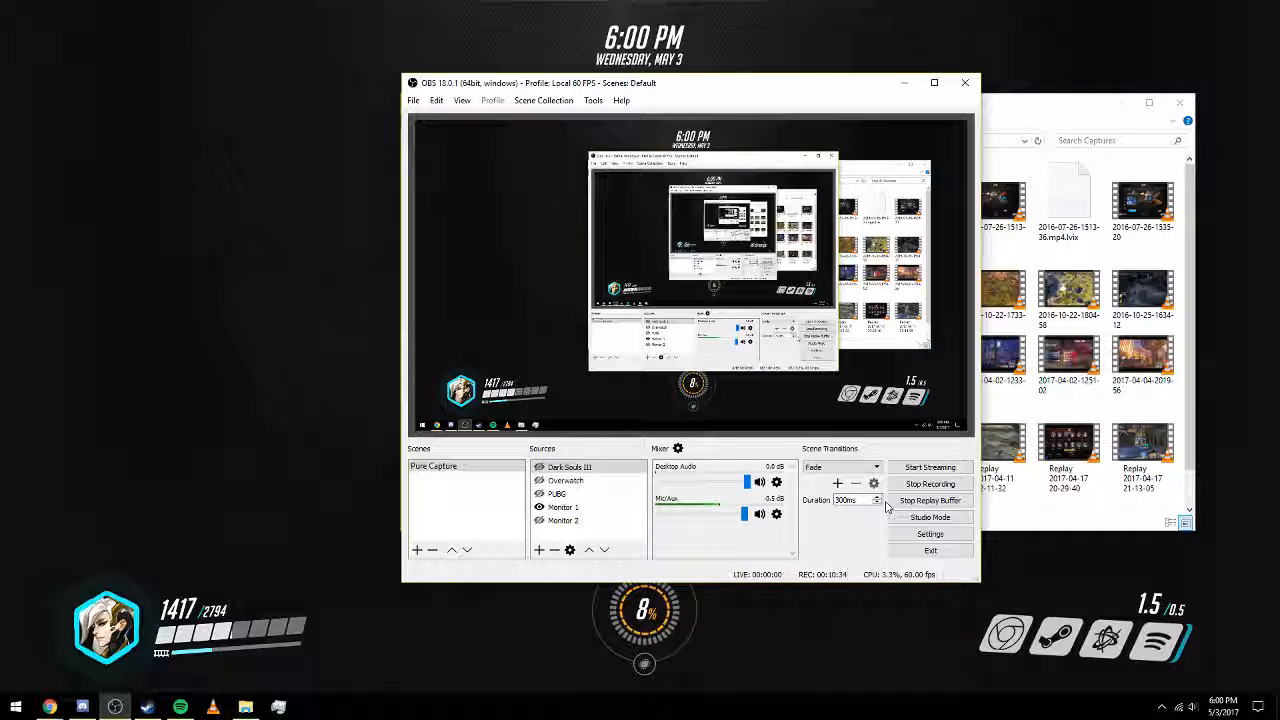
Check the end of the Captures folder for the newest replay clip, minimize the folder window, and stop the replay buffer.
click(1089, 508)
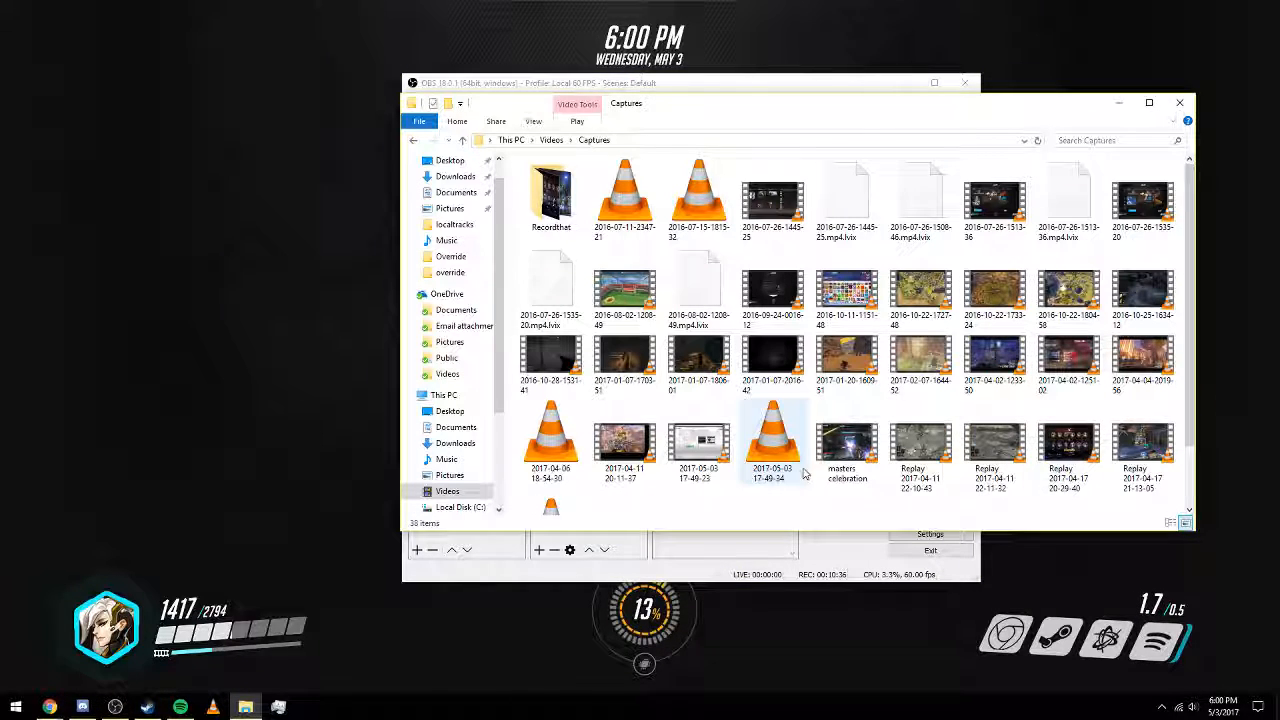
scroll(803, 471, down, 1)
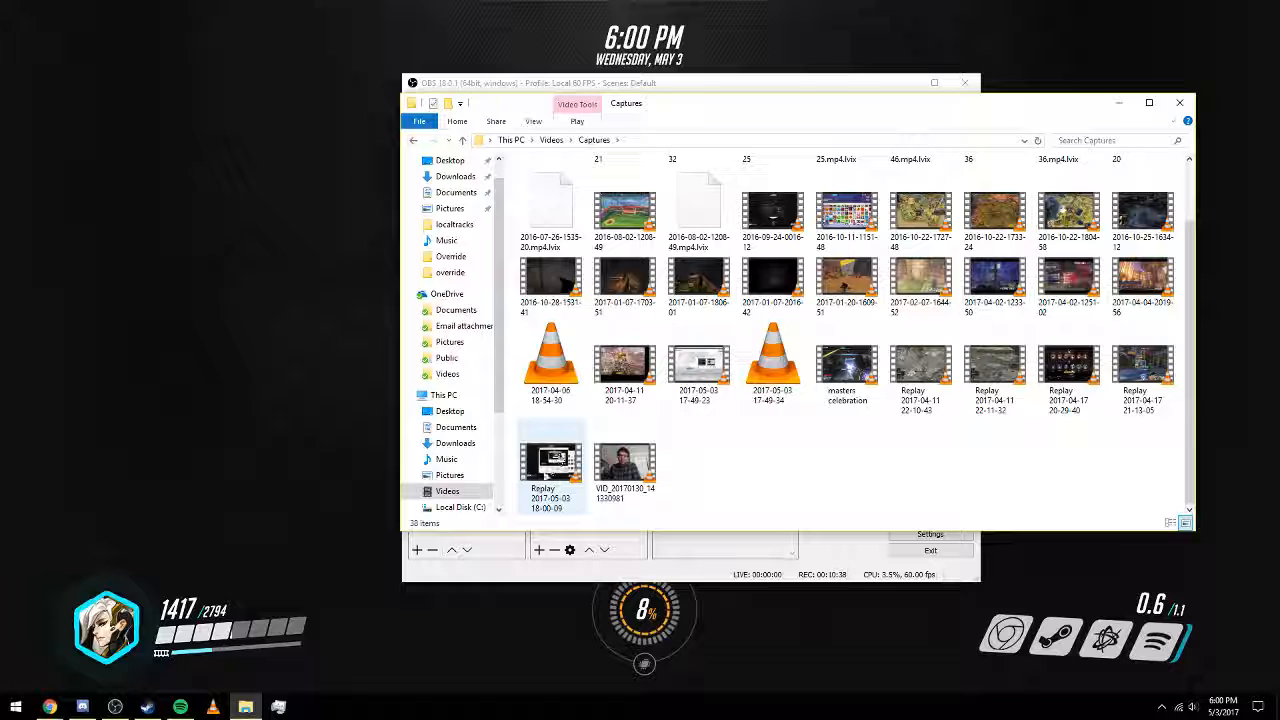
scroll(815, 325, up, 1)
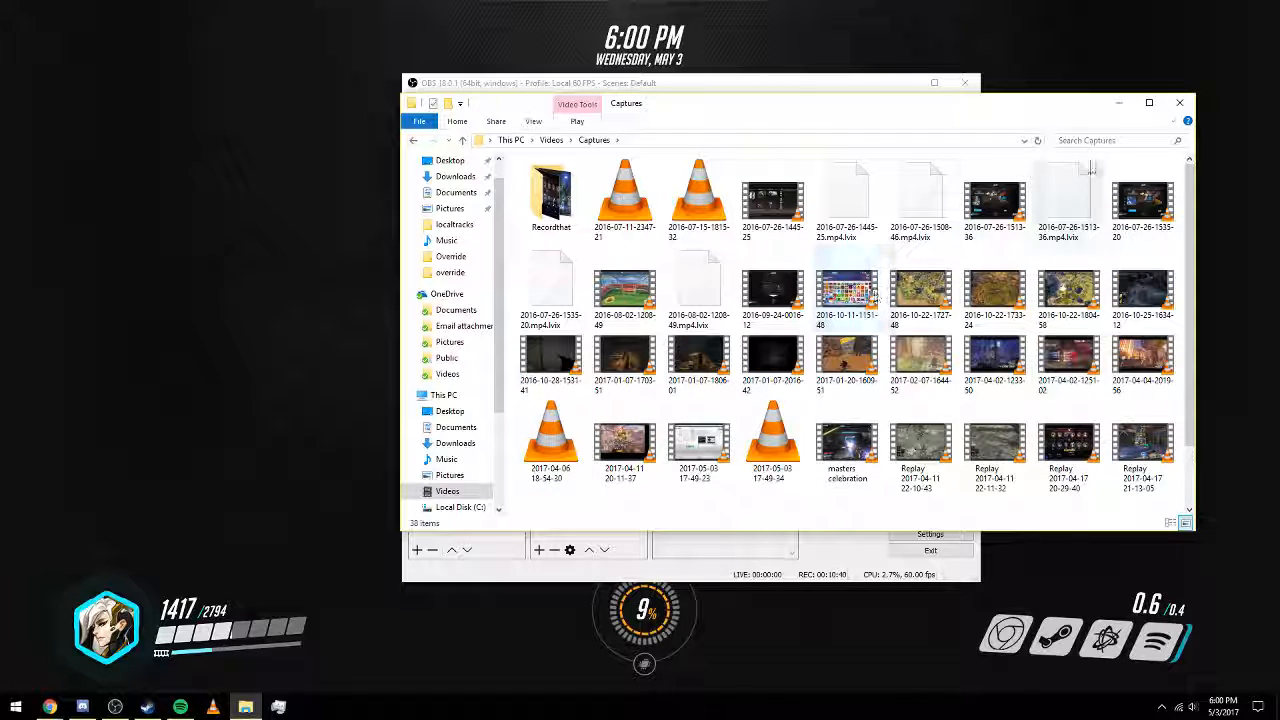
click(1119, 102)
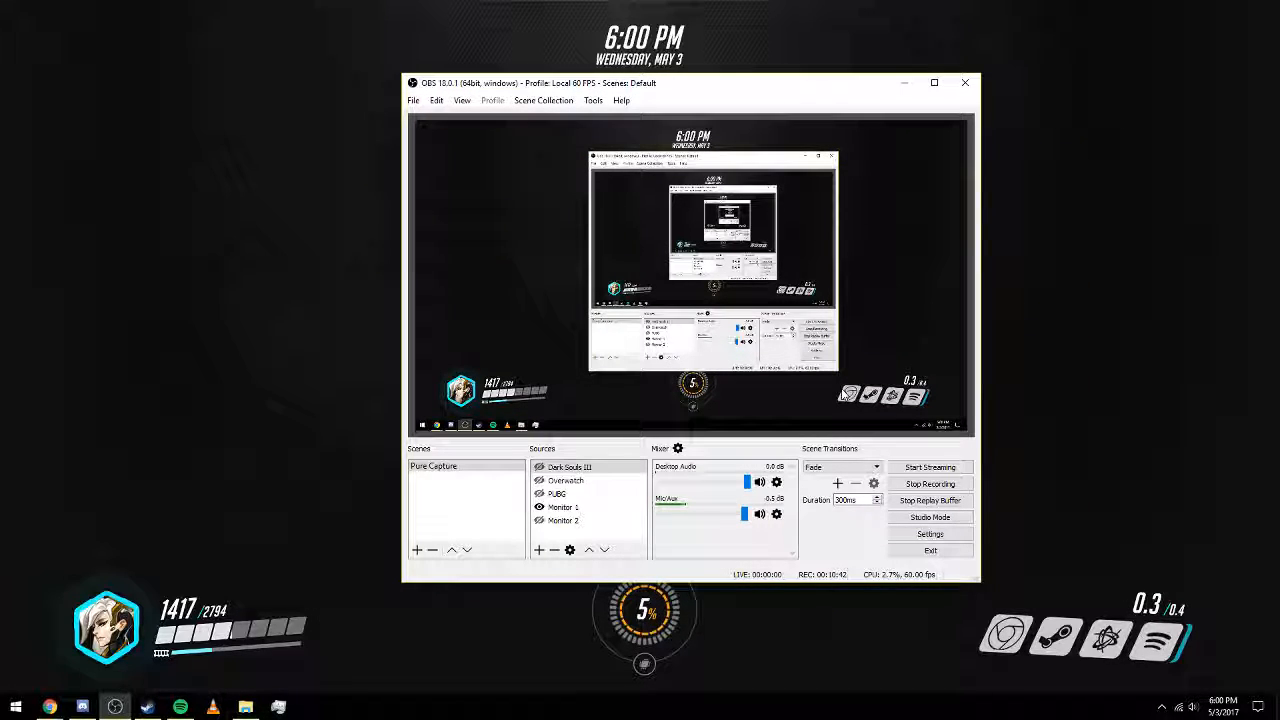
click(950, 503)
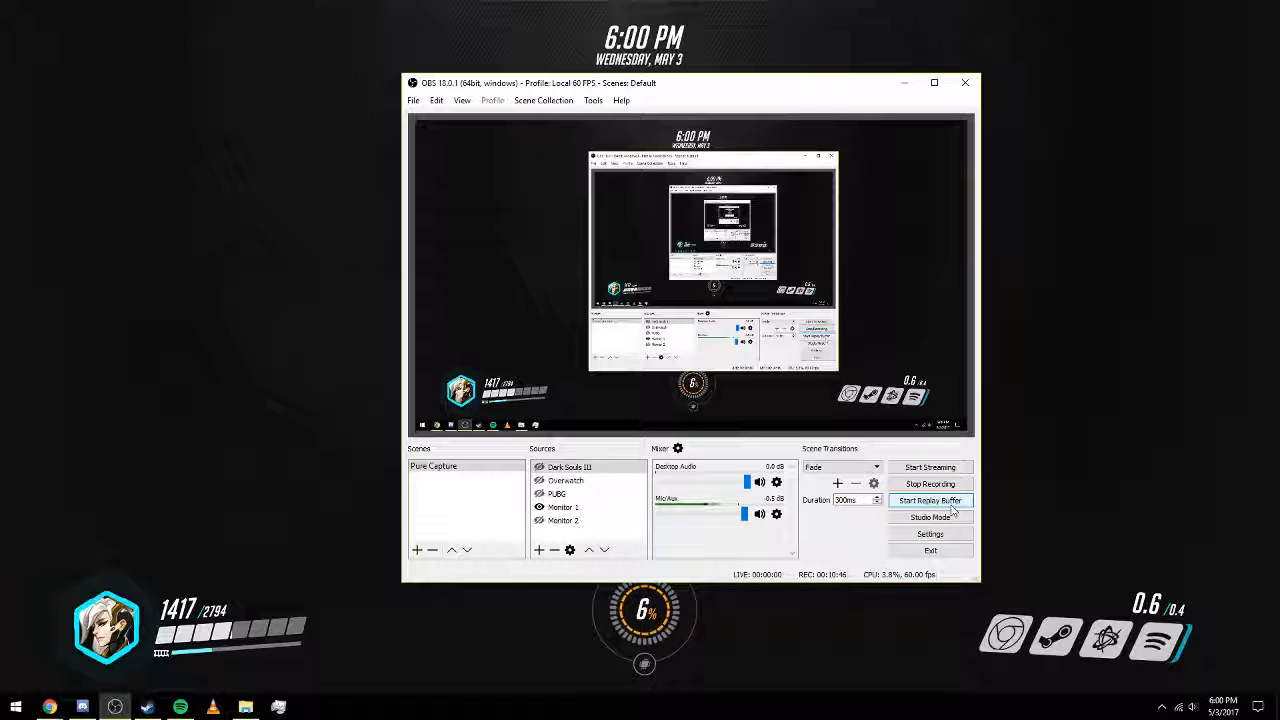
Move the main window aside and point out the Dark Souls III and Monitor 1 sources.
drag(670, 83, 897, 65)
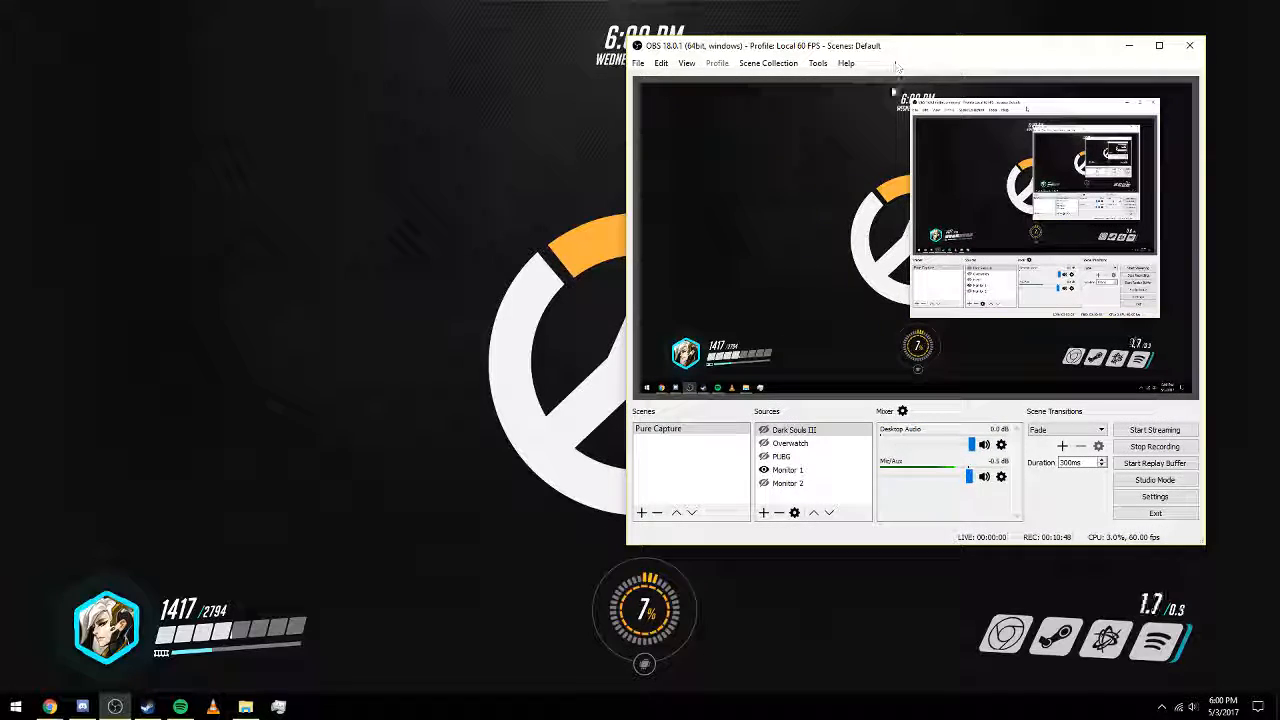
click(790, 431)
click(764, 471)
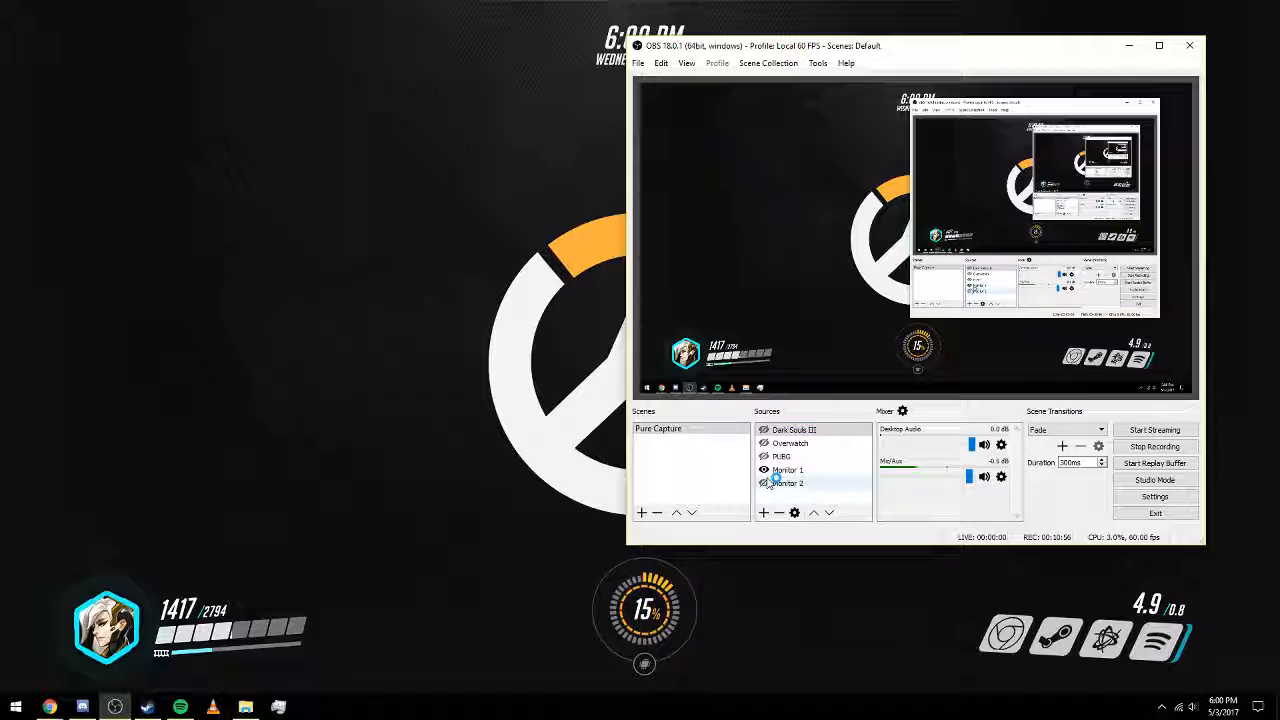
Add a new Display Capture source under its default name, view its display choices, and cancel its properties.
right_click(790, 494)
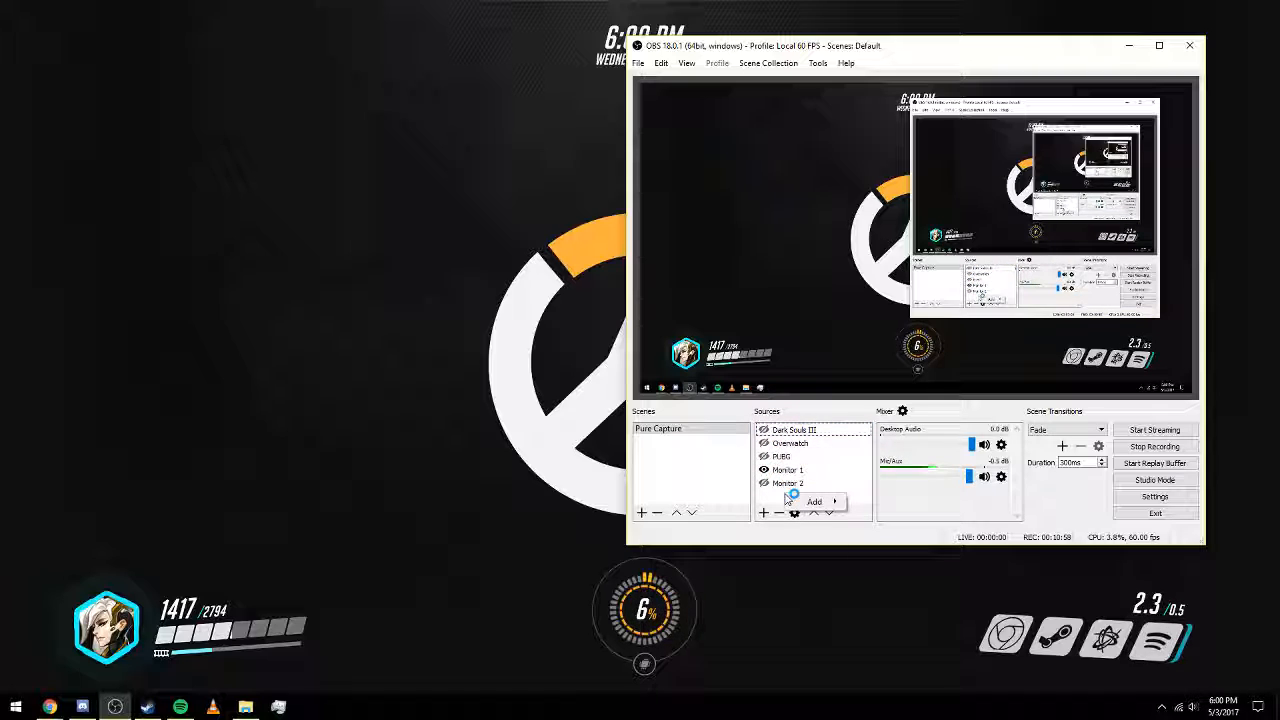
mouse_move(815, 503)
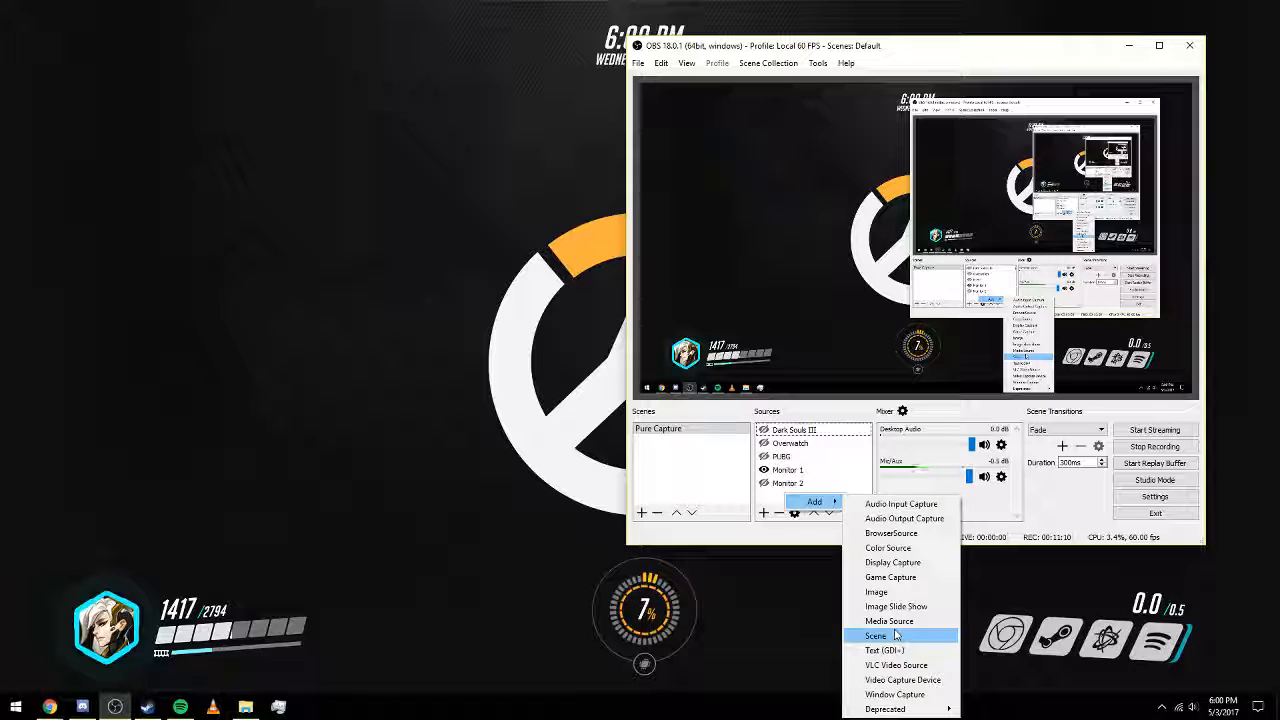
click(906, 563)
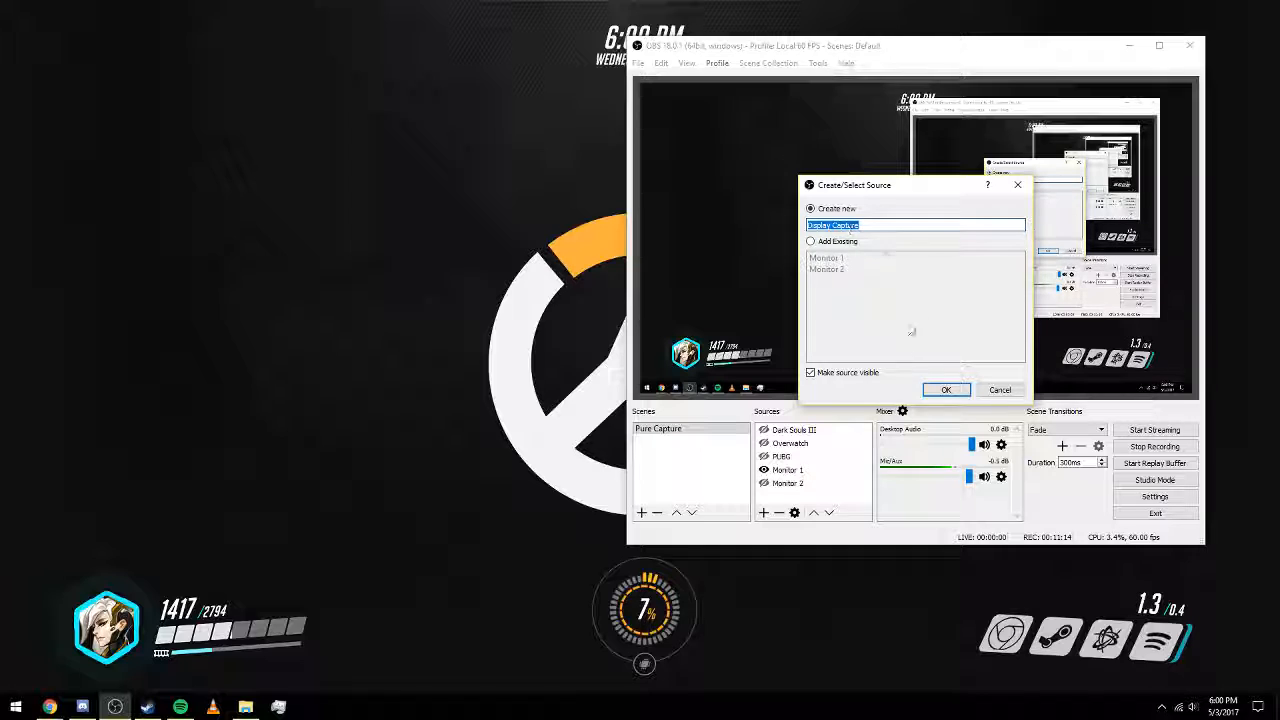
click(943, 392)
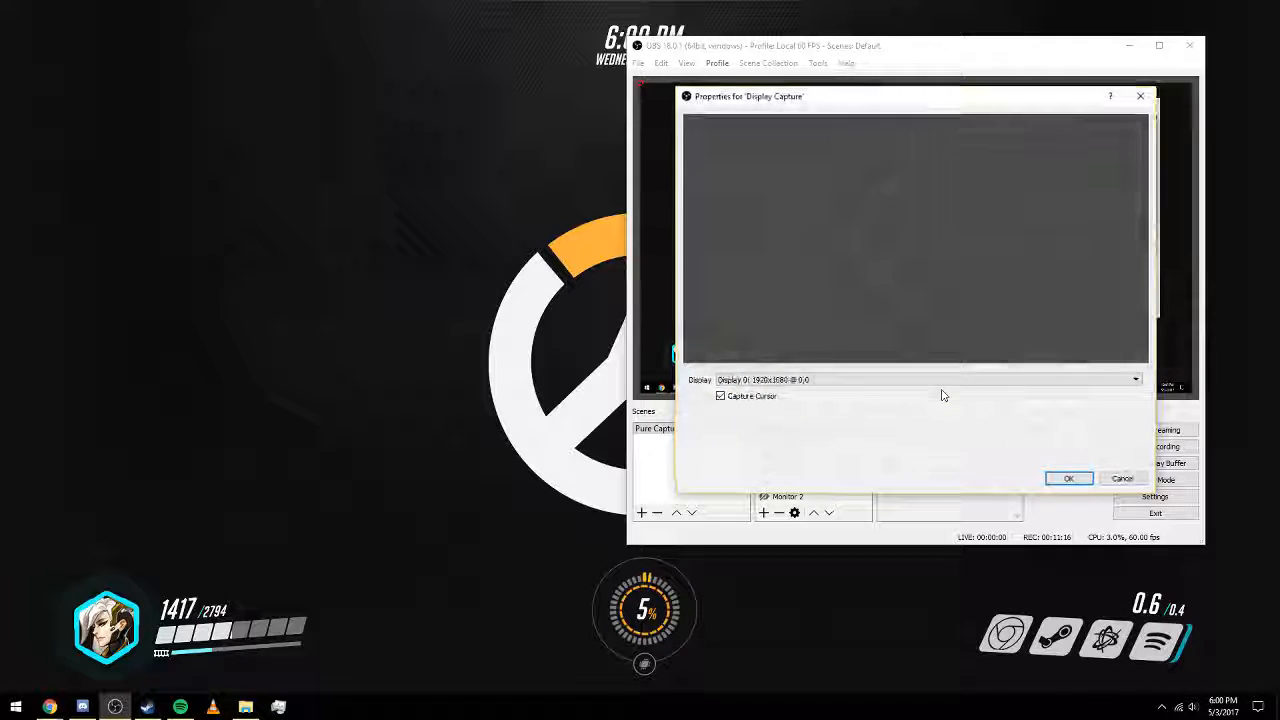
click(930, 382)
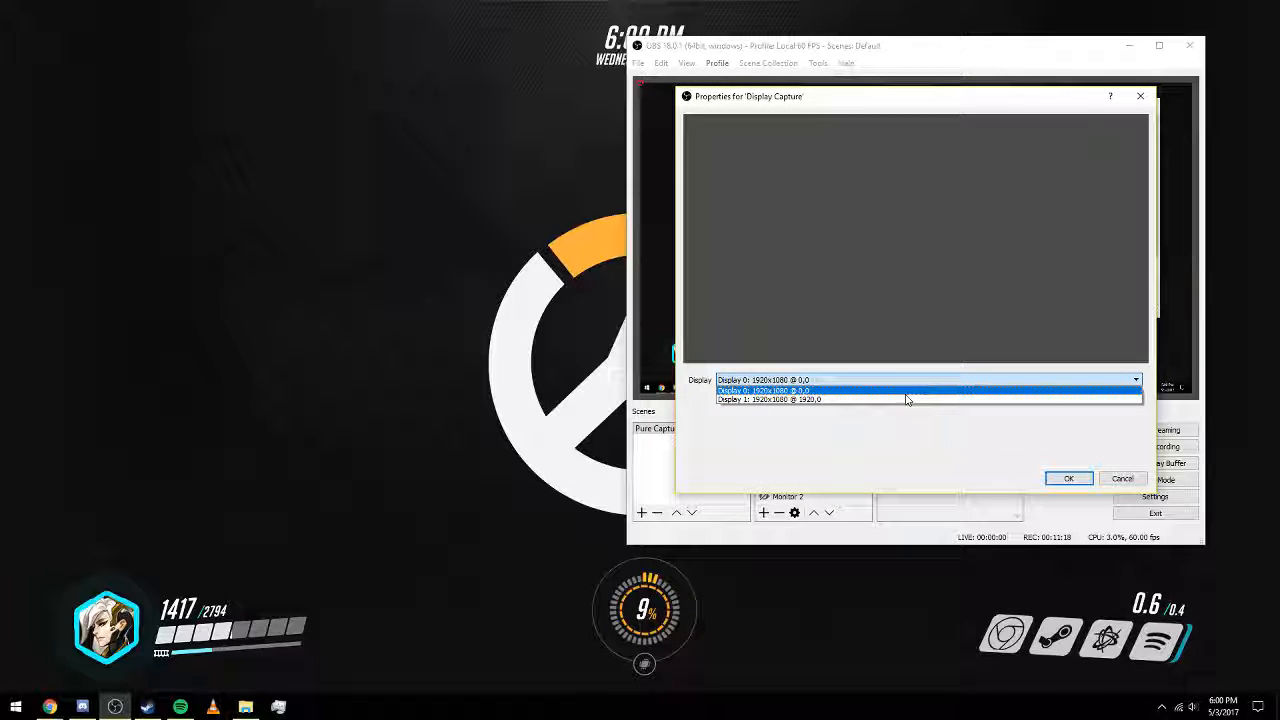
click(905, 390)
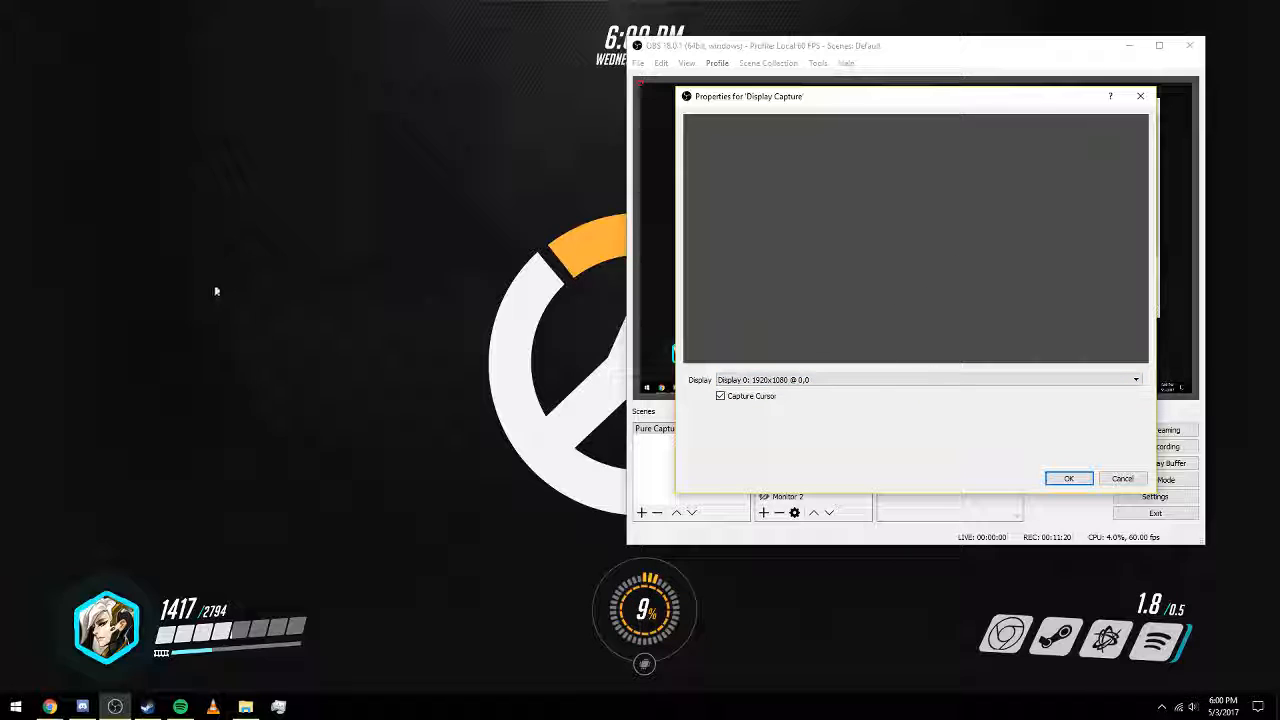
click(1122, 478)
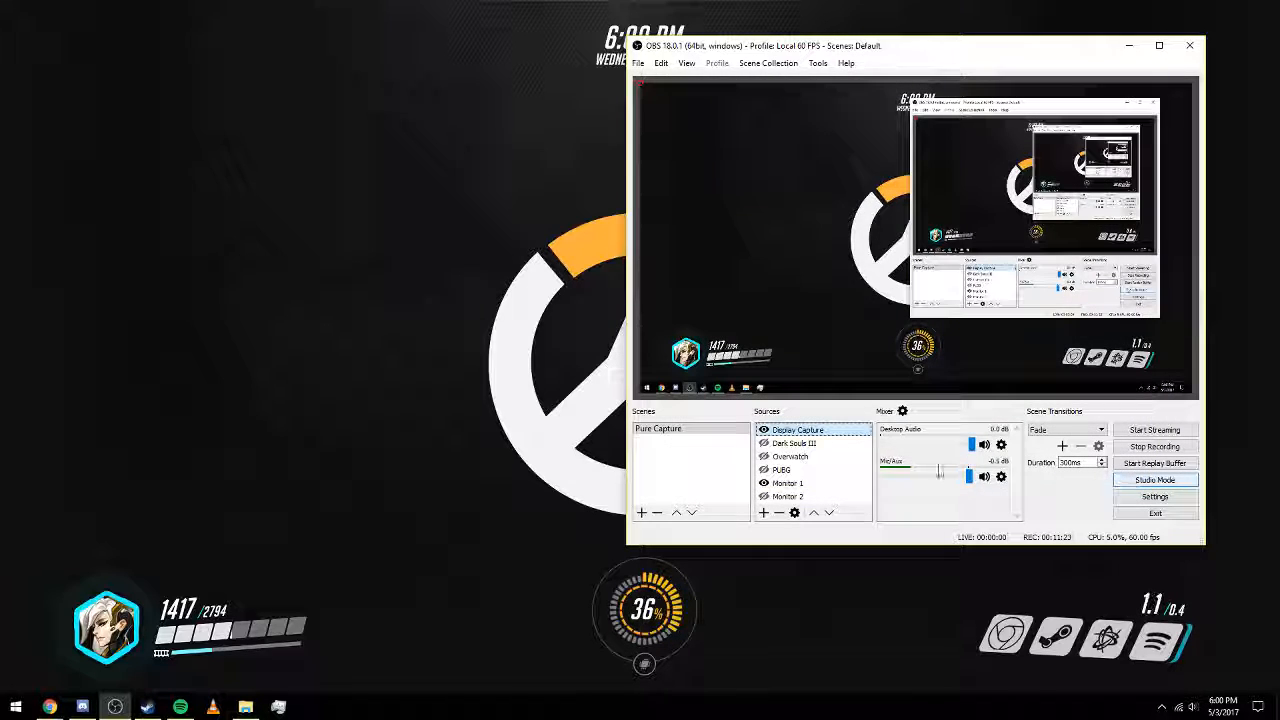
Remove the Display Capture source from the scene and confirm its removal.
right_click(783, 433)
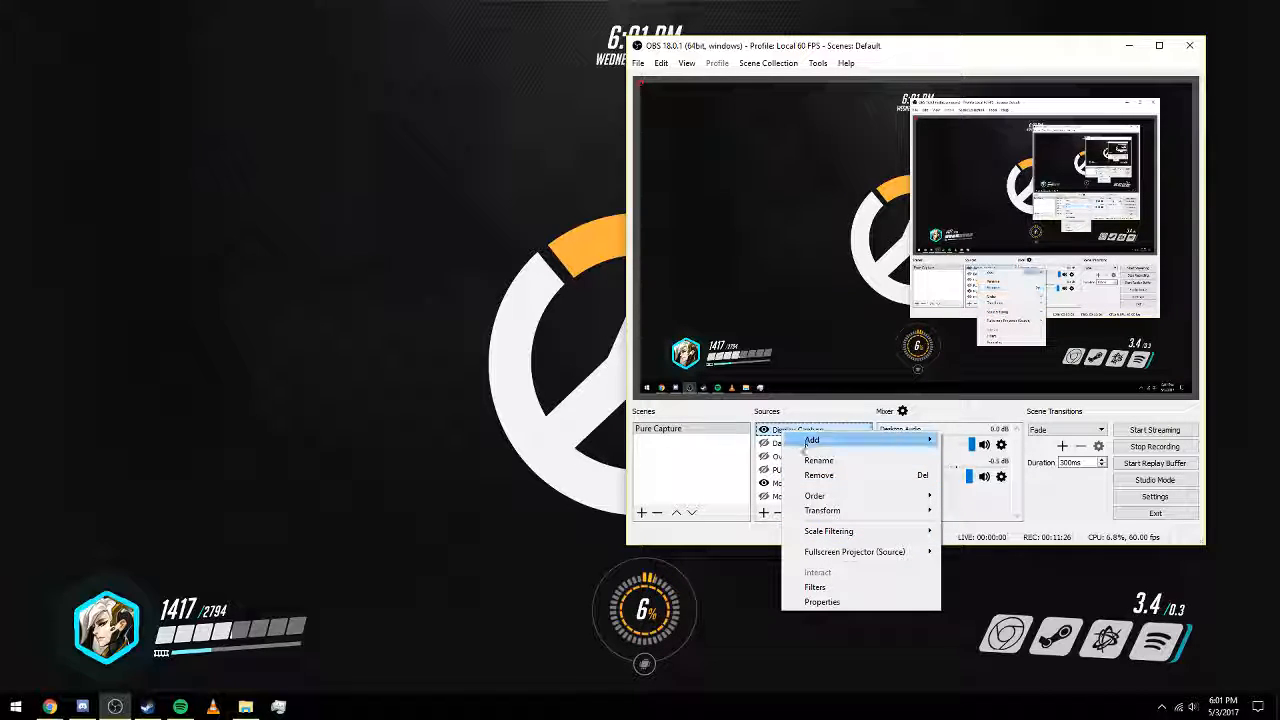
click(844, 476)
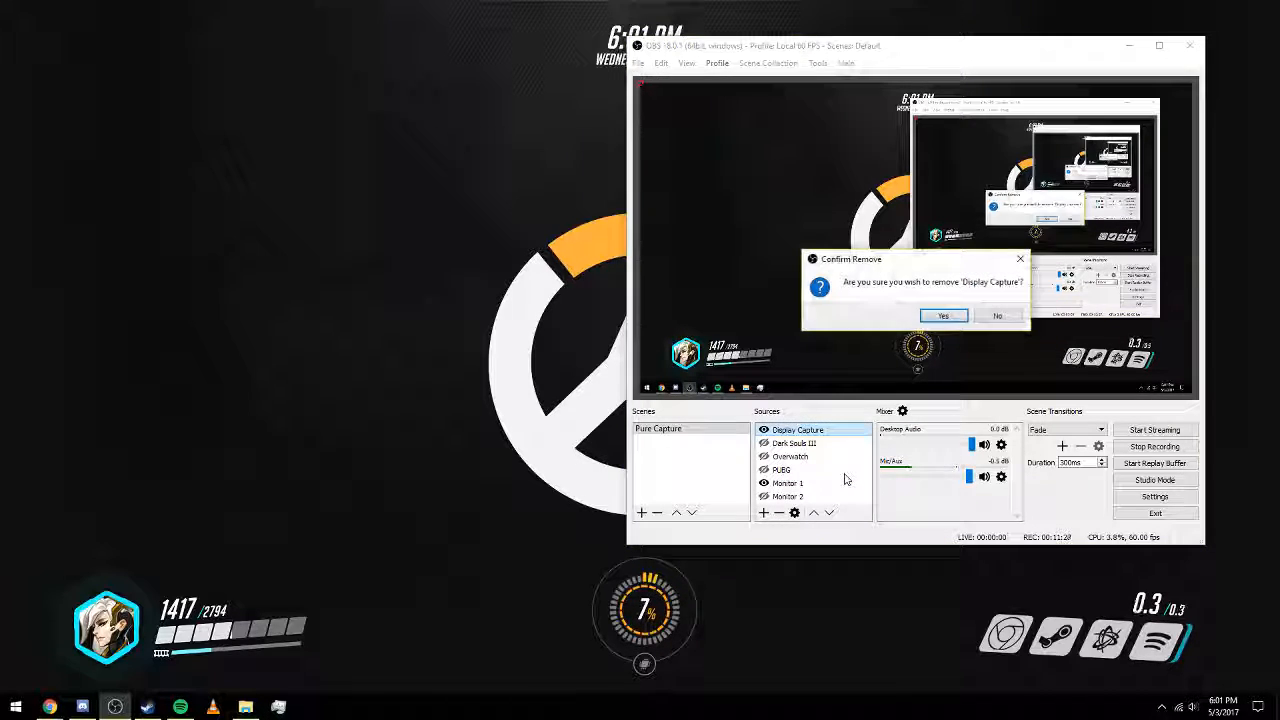
click(918, 320)
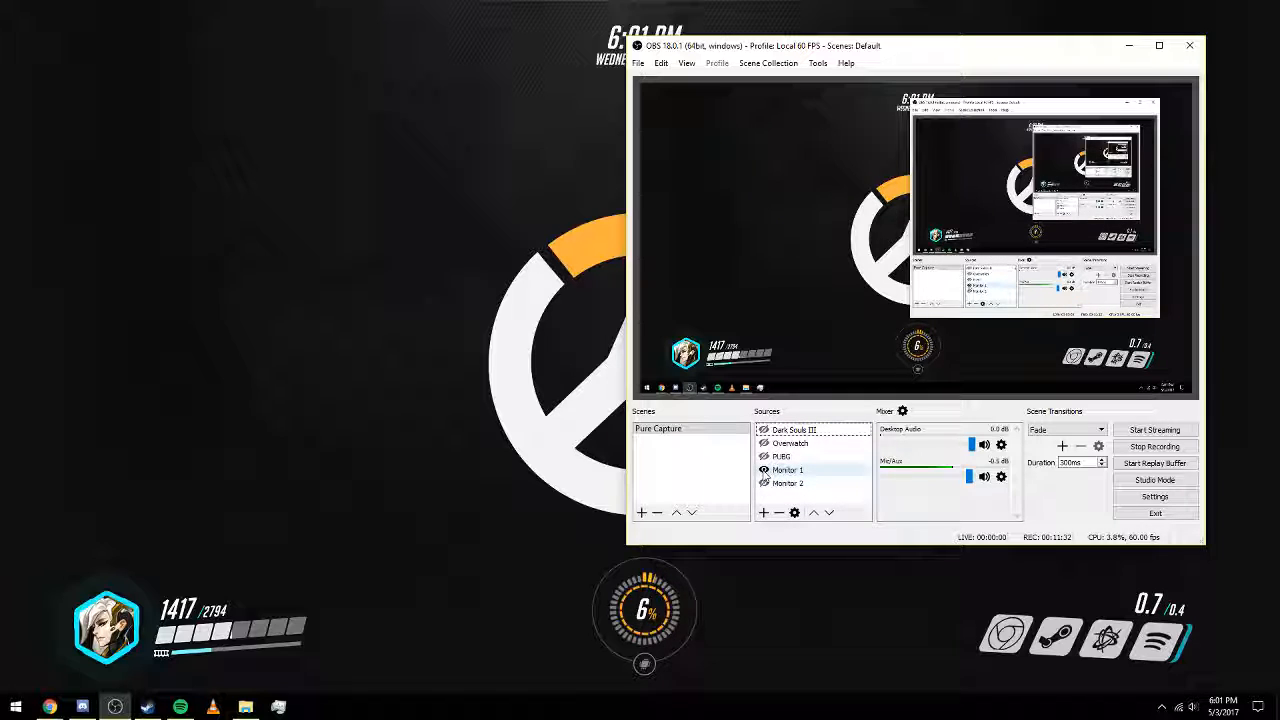
Show Monitor 2 and hide Monitor 1 to preview the second display, and restore Monitor 1 as the only visible source.
click(764, 470)
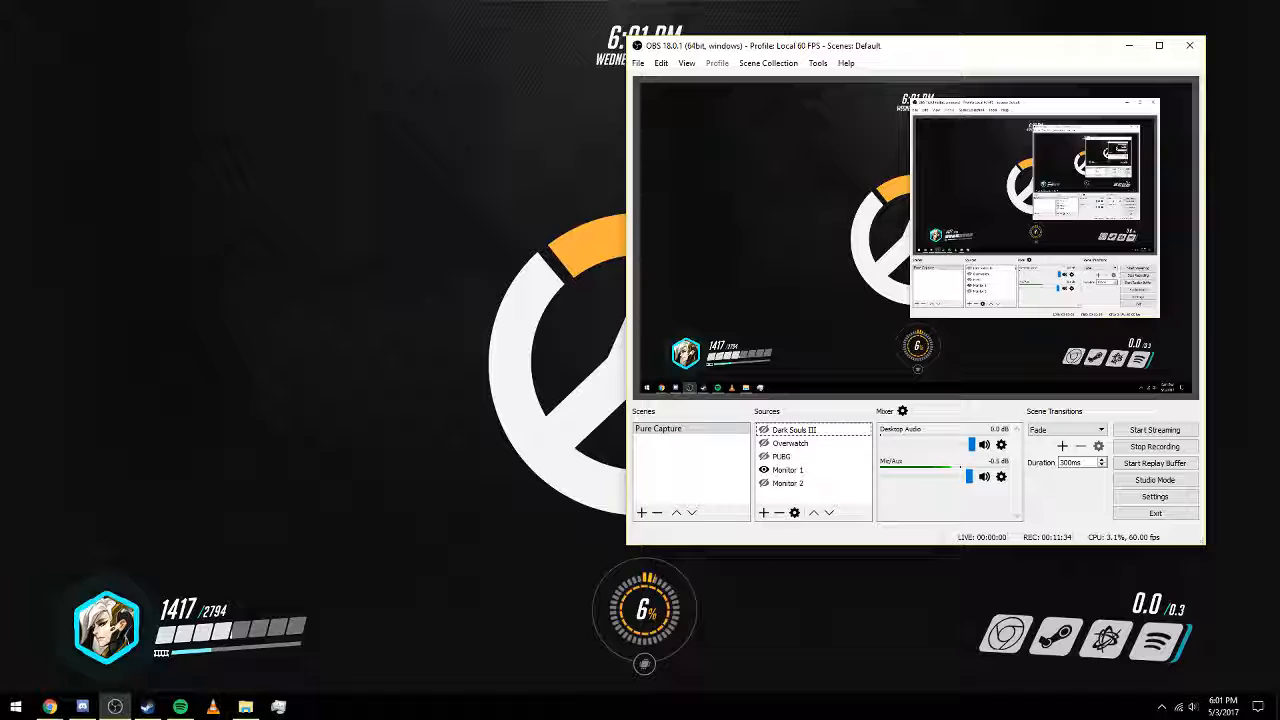
click(764, 483)
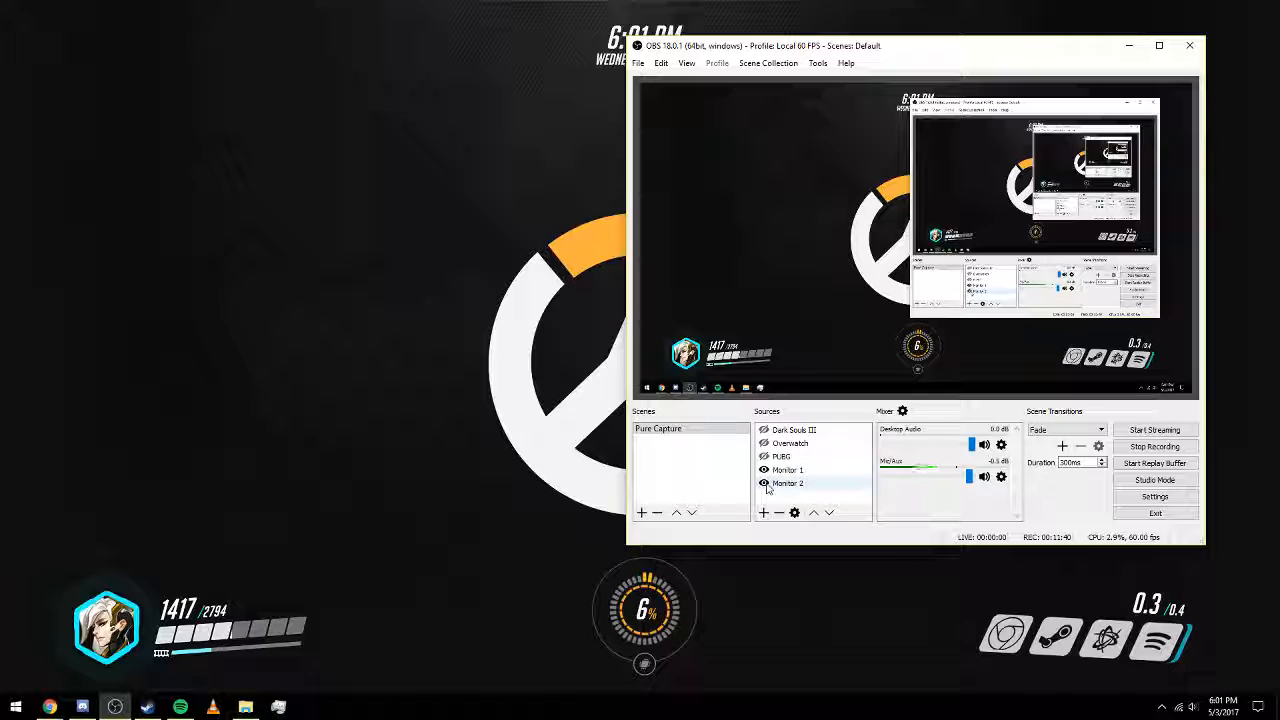
click(764, 469)
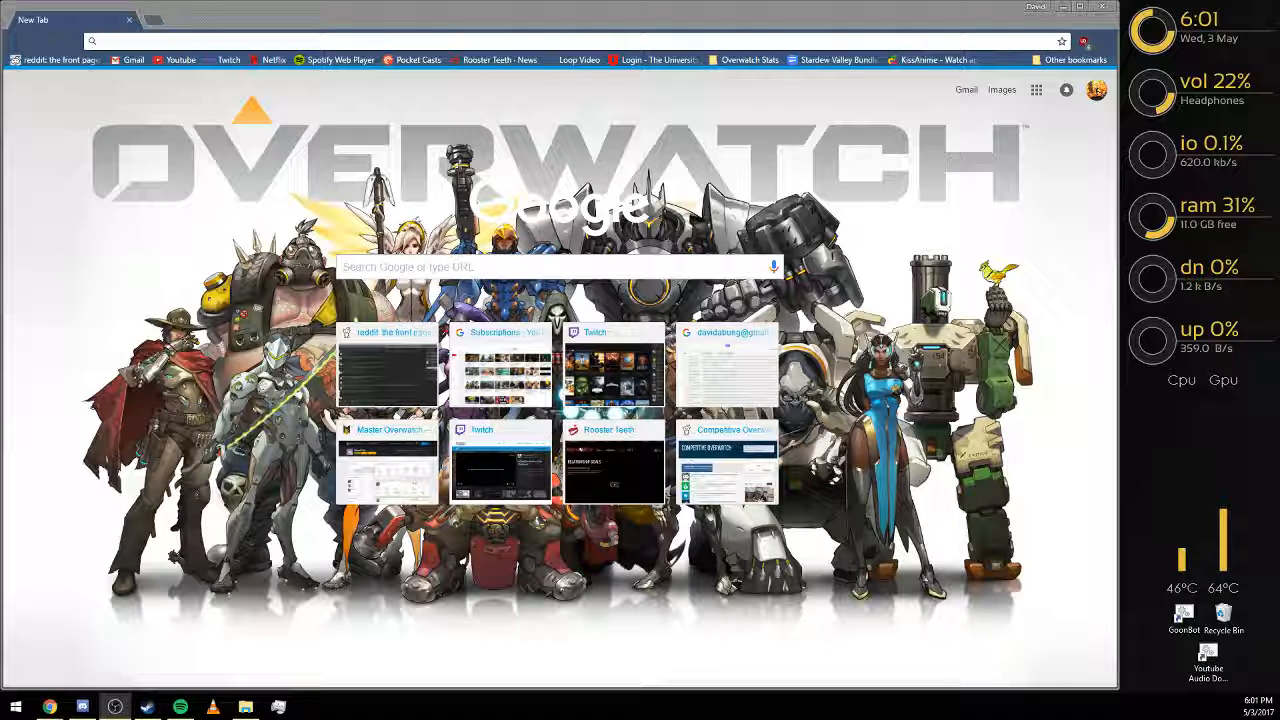
click(765, 470)
click(765, 484)
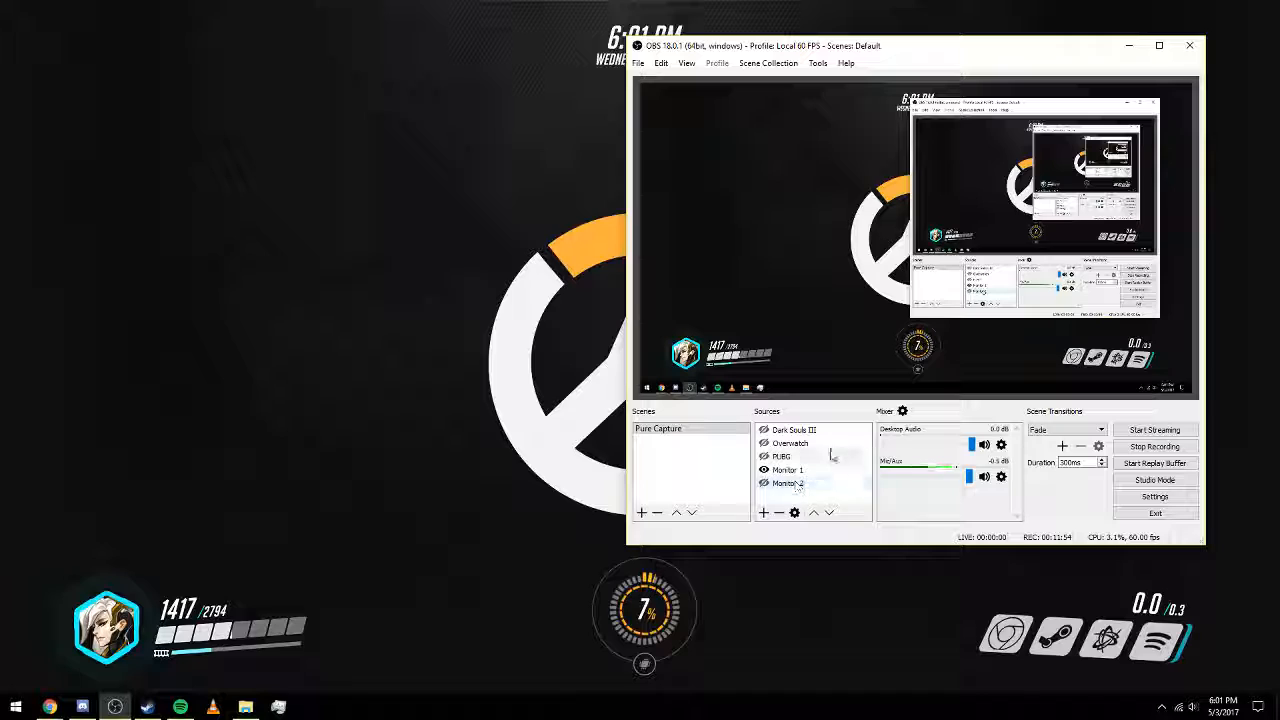
click(764, 470)
click(770, 64)
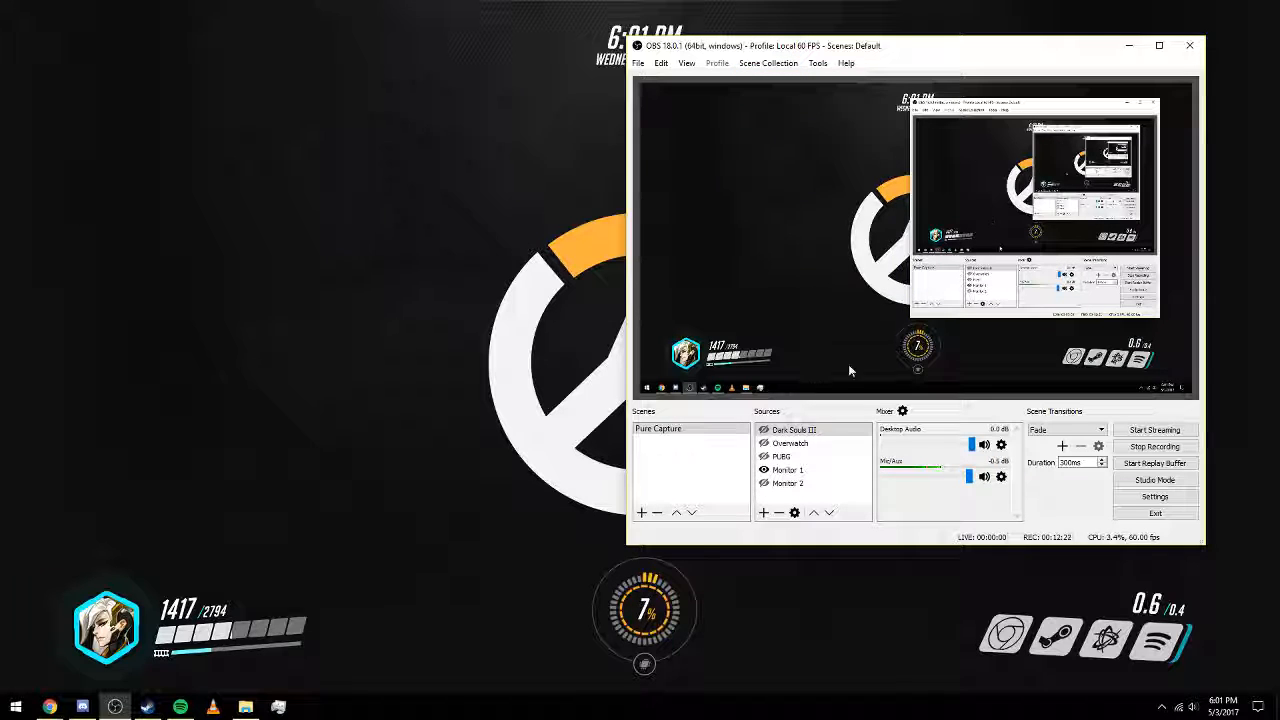
Show Monitor 2 behind the shrunken Monitor 1 source and scale Monitor 1 back up to fill the canvas.
click(787, 470)
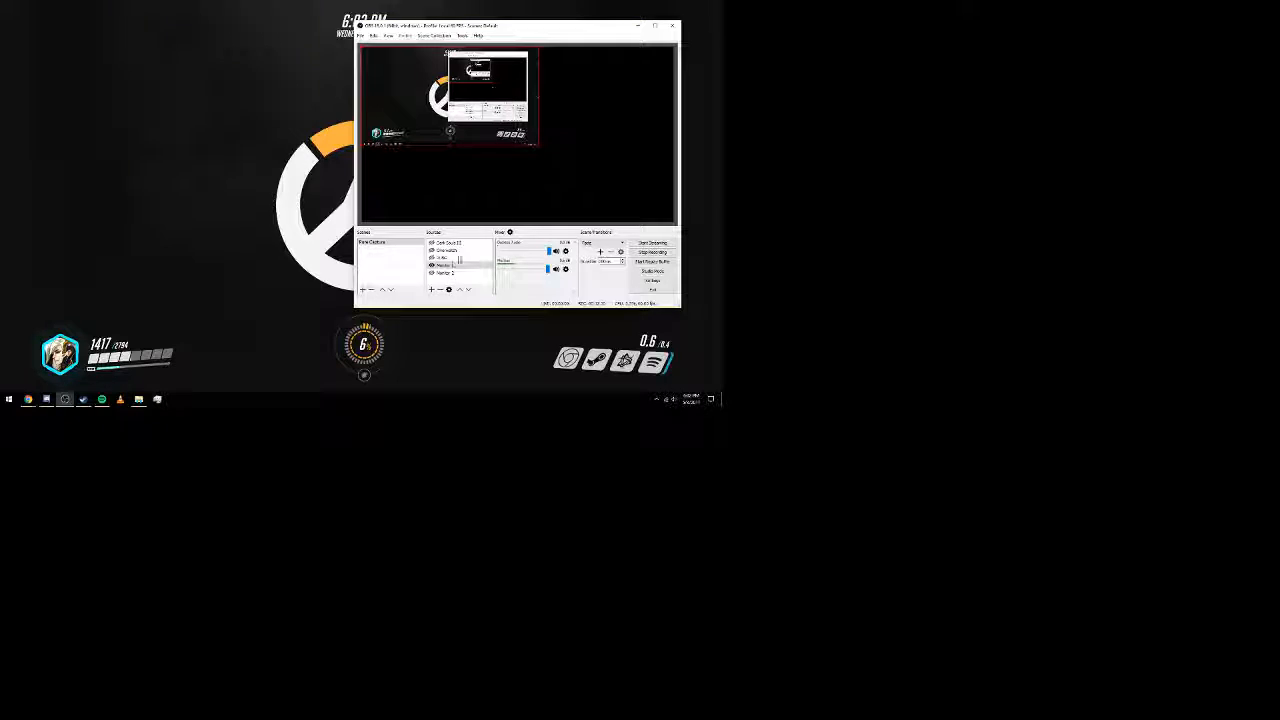
click(432, 273)
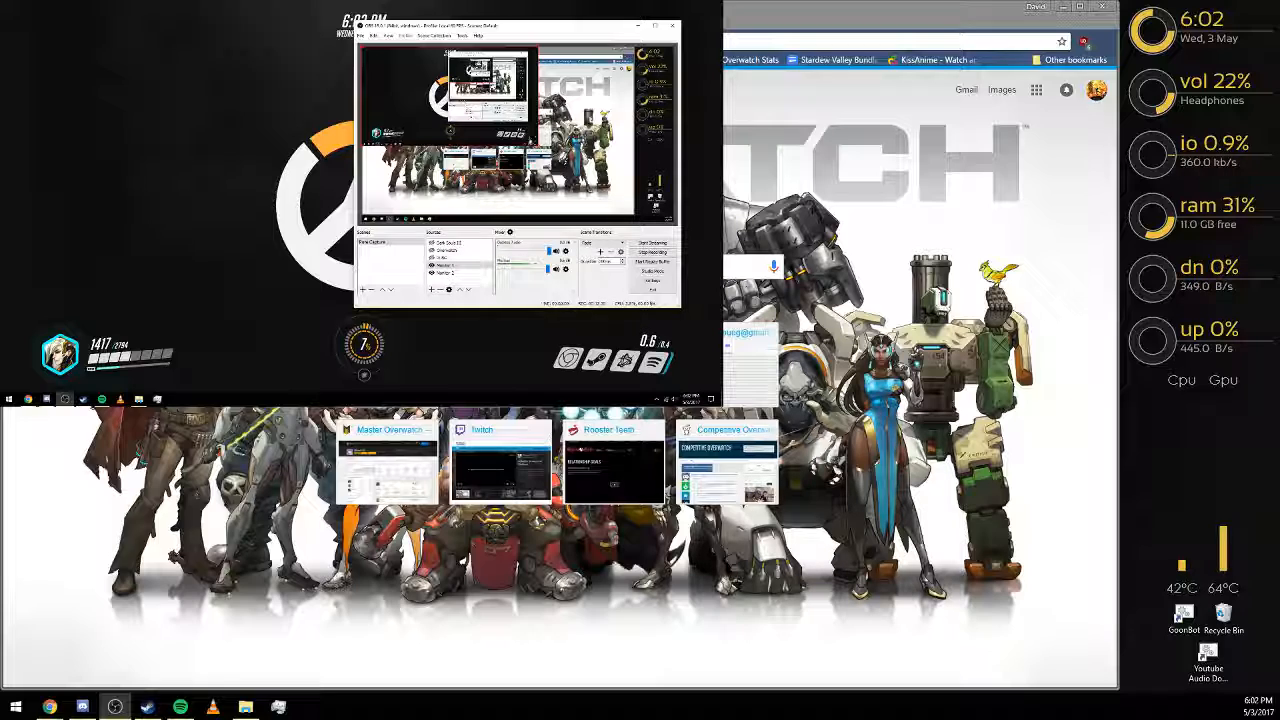
drag(537, 146, 1168, 393)
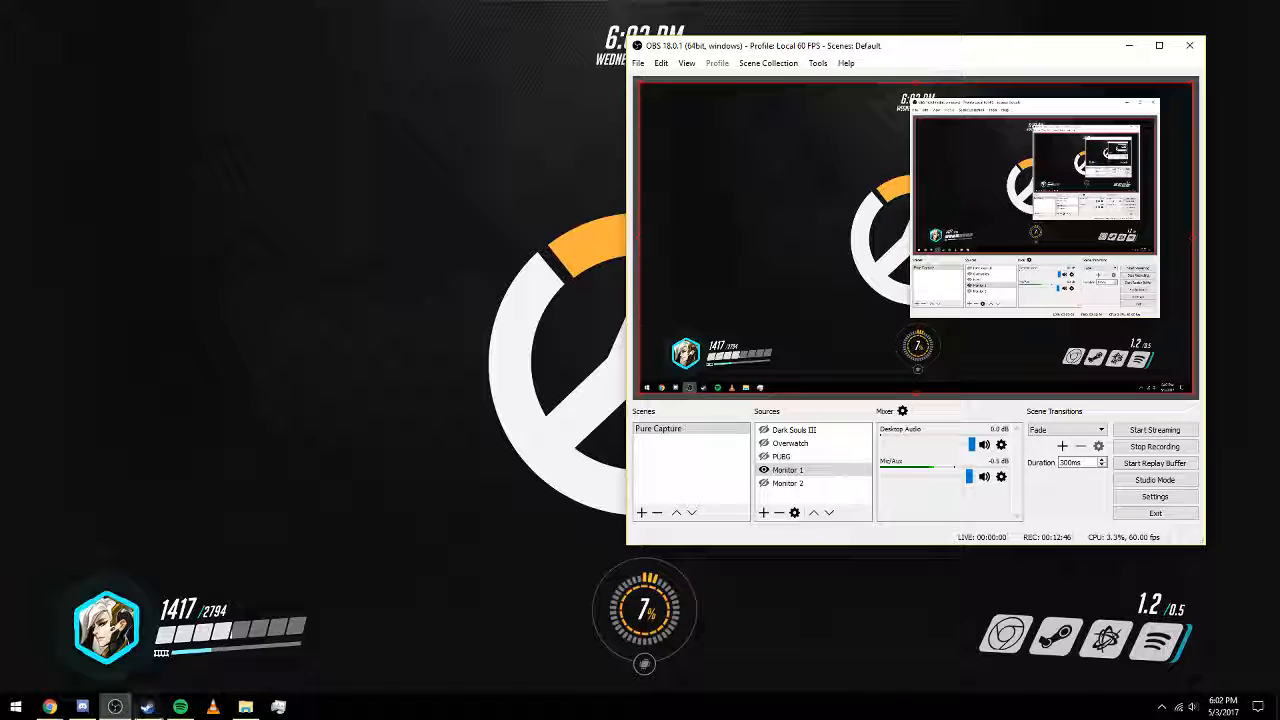
Switch to Steam, launch FTL: Faster Than Light, and move the OBS window clear of the game.
click(147, 707)
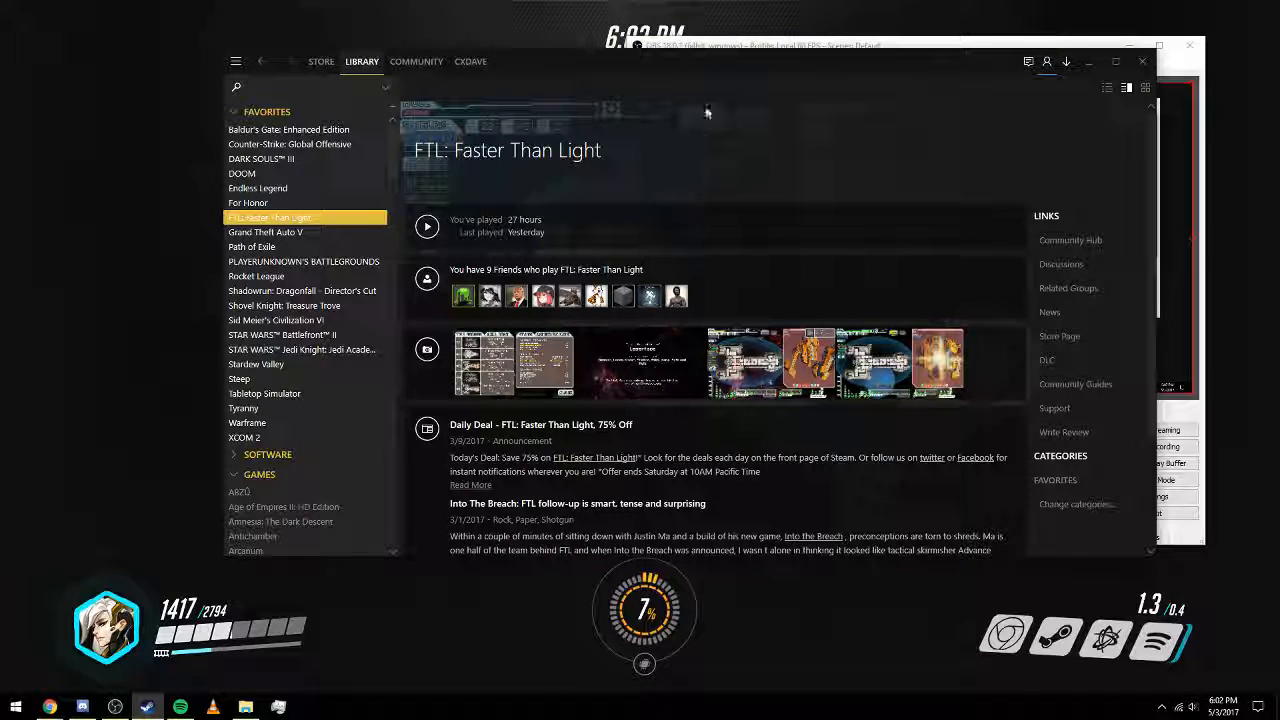
drag(719, 66, 727, 102)
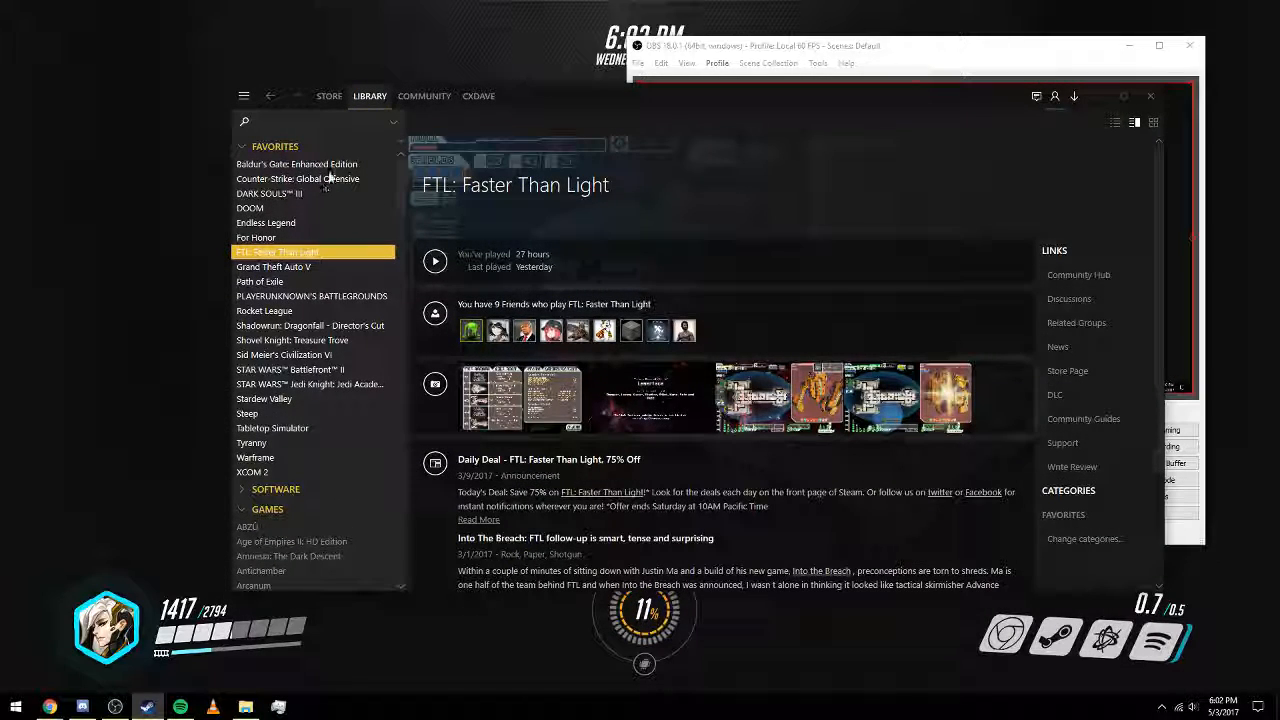
click(434, 261)
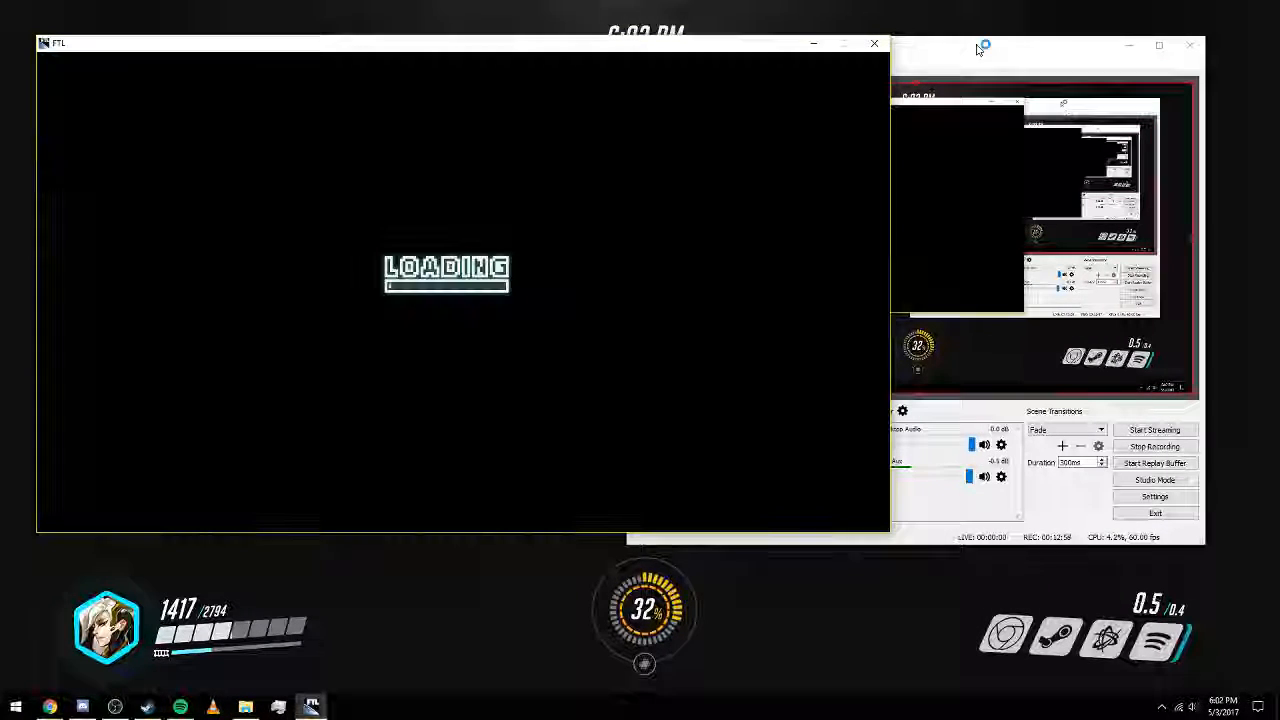
drag(979, 49, 1033, 100)
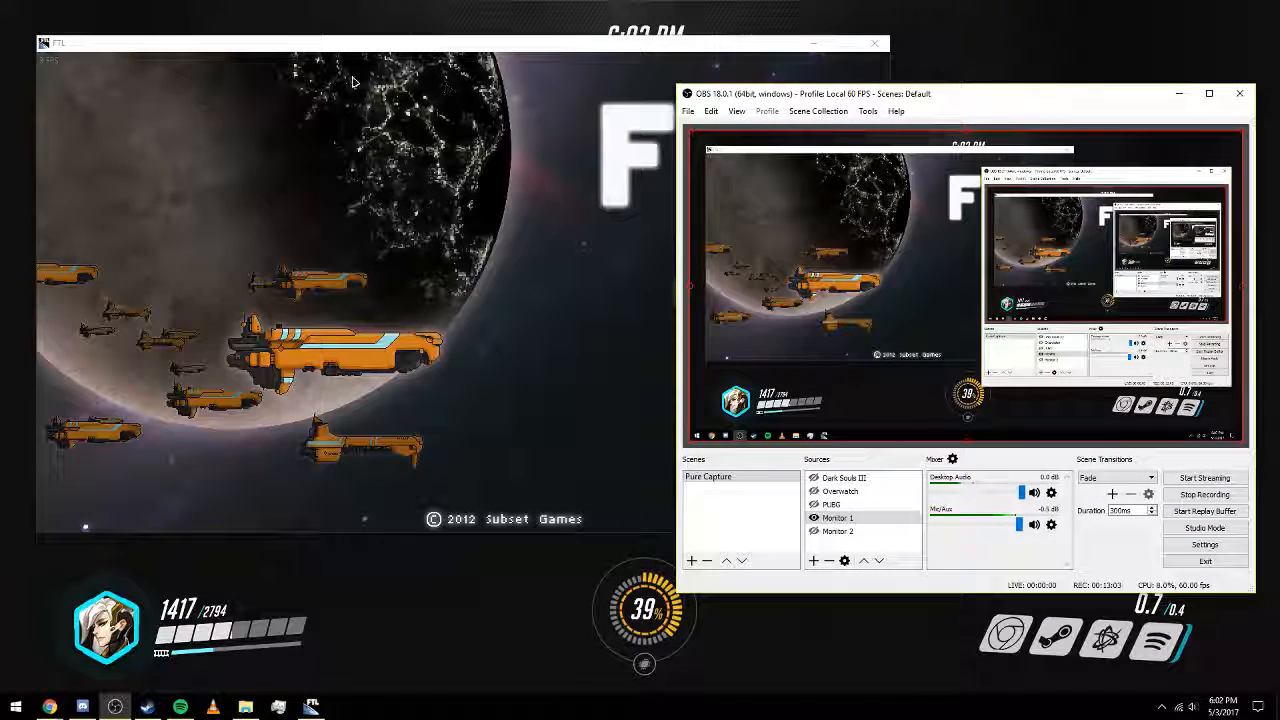
Alternate between the FTL and OBS windows, minimize OBS, and move the FTL window toward the middle of the desktop.
click(640, 172)
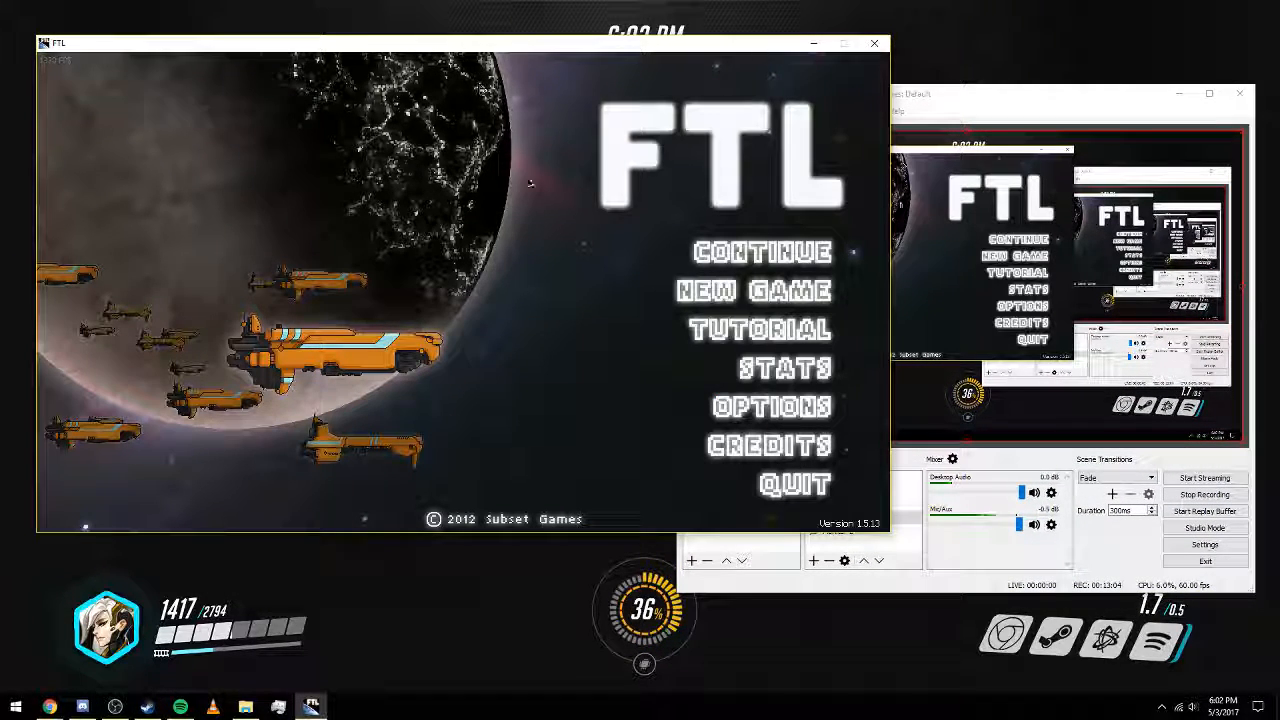
click(935, 92)
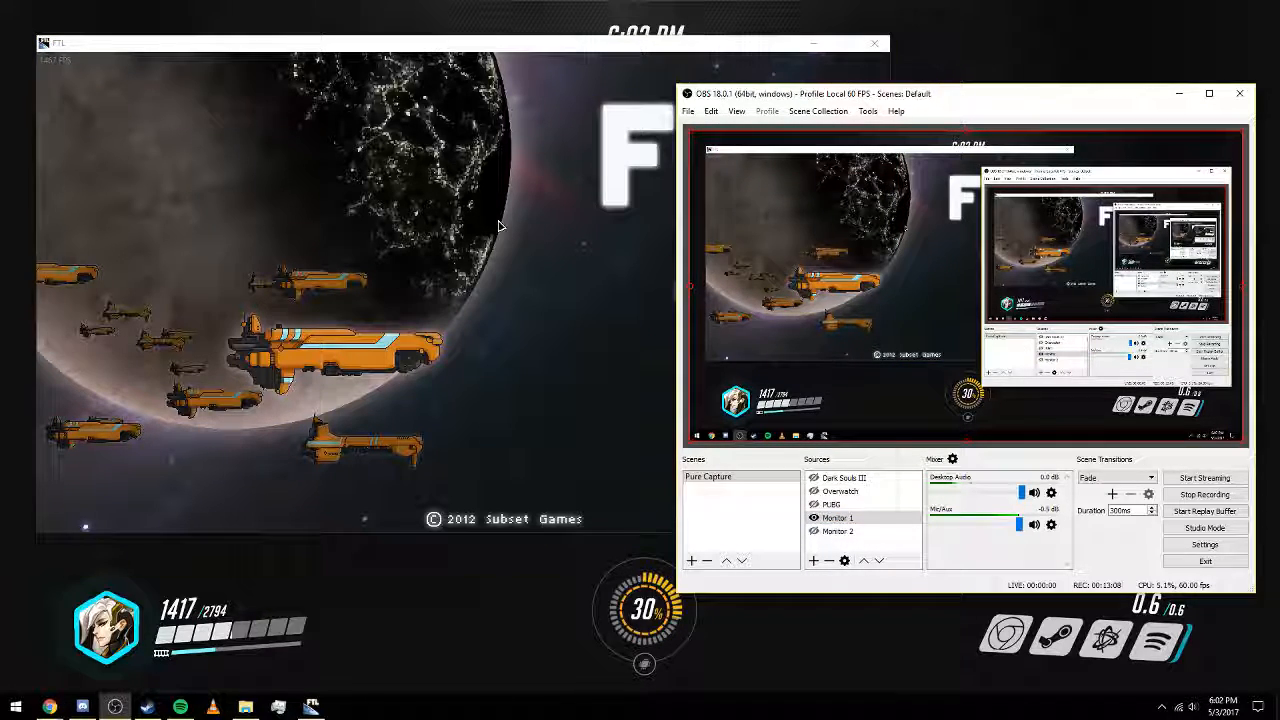
click(482, 352)
click(1182, 95)
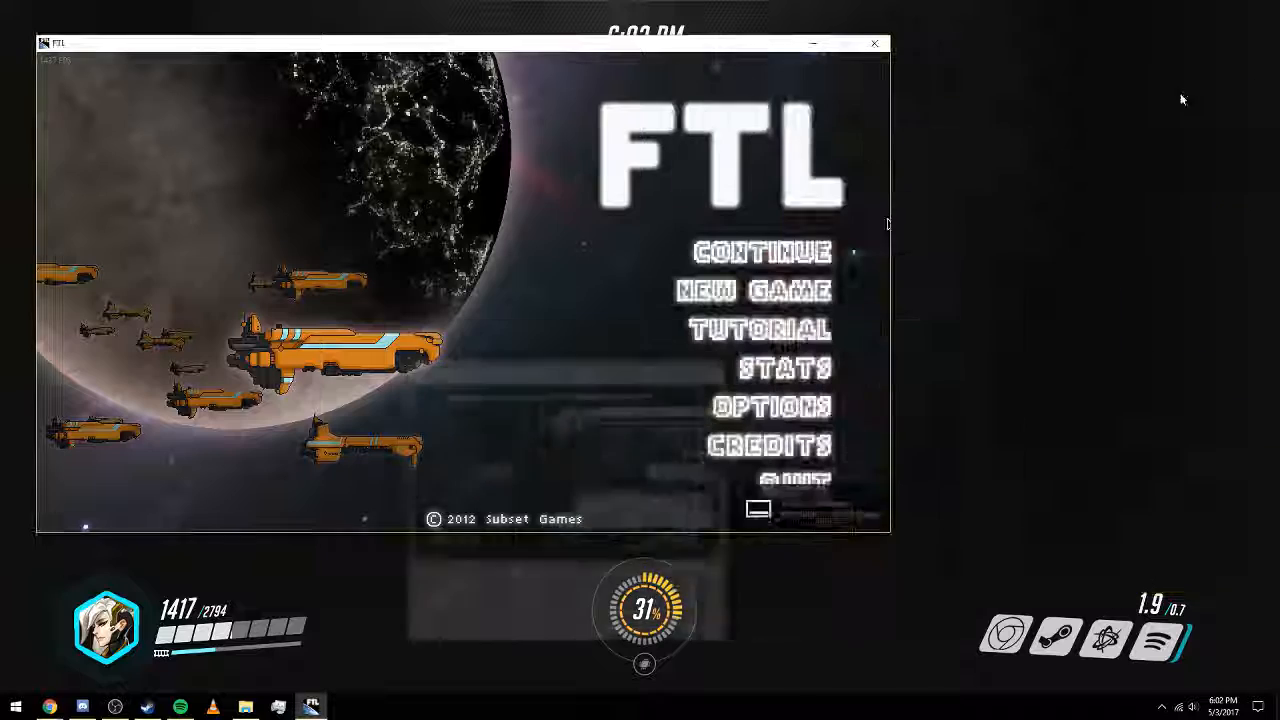
drag(619, 47, 805, 87)
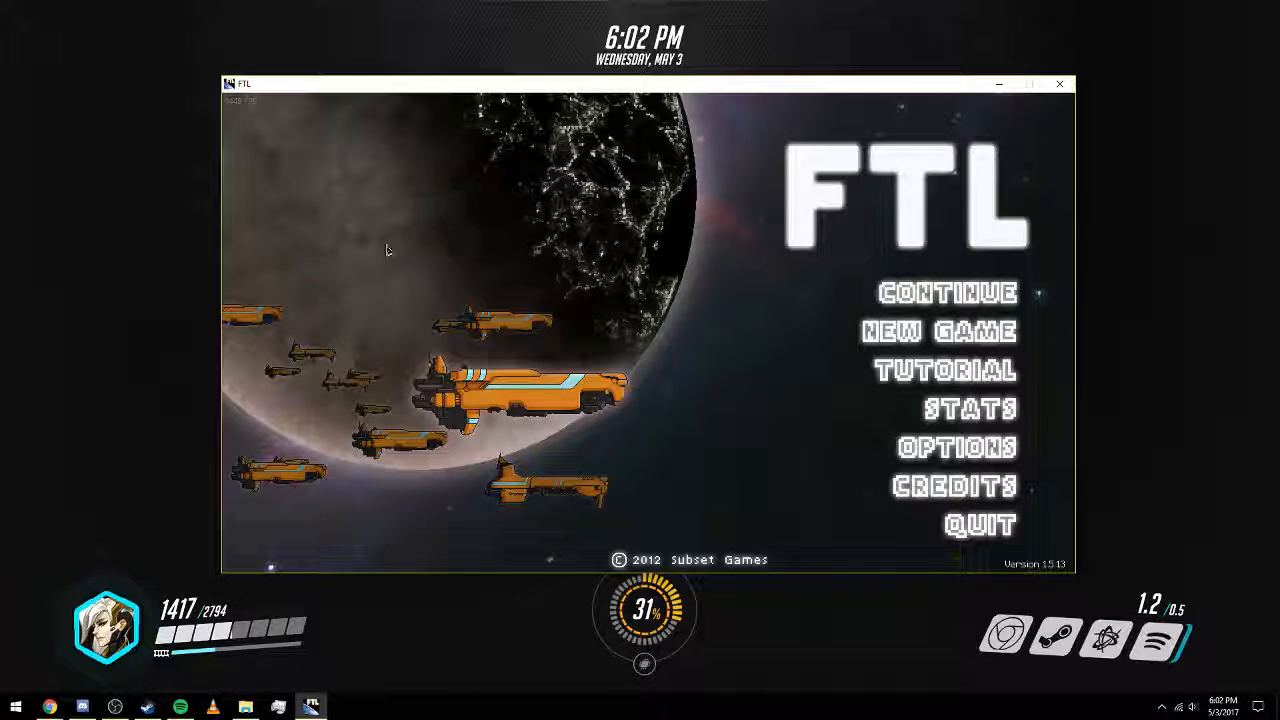
Switch to Discord to overlap the game window, minimize it, and return to OBS.
click(82, 706)
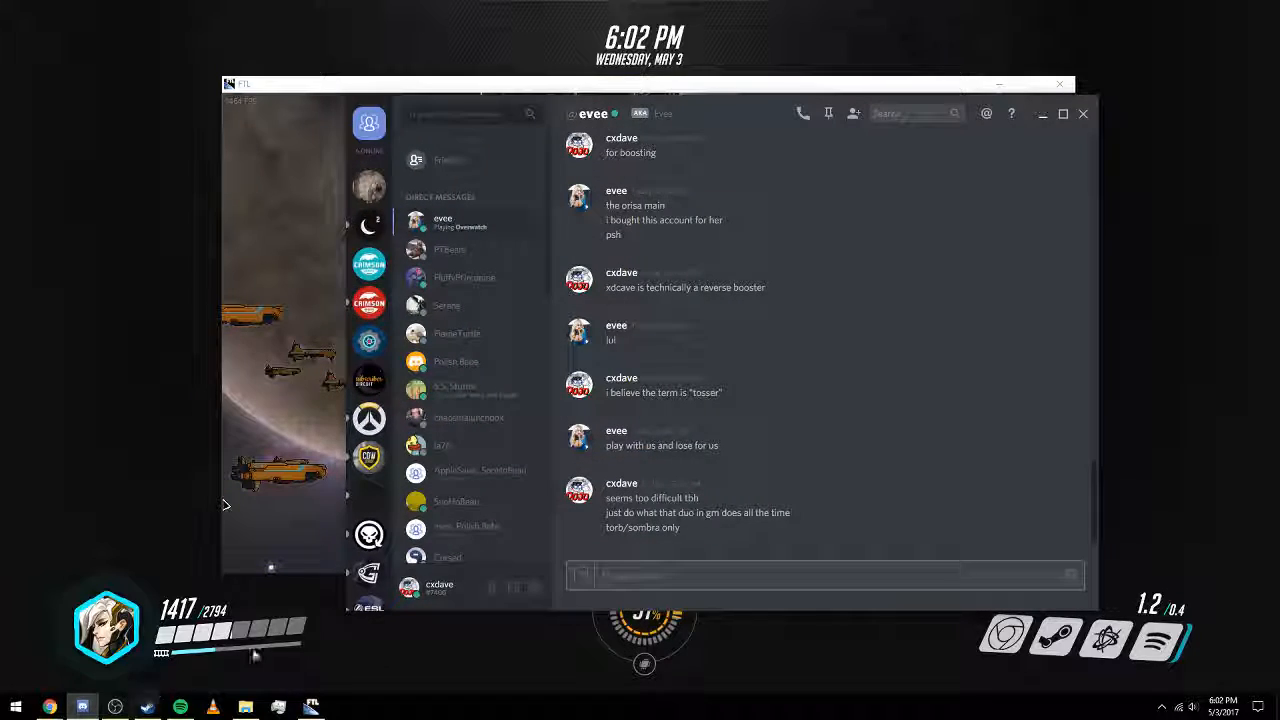
click(1044, 115)
click(115, 706)
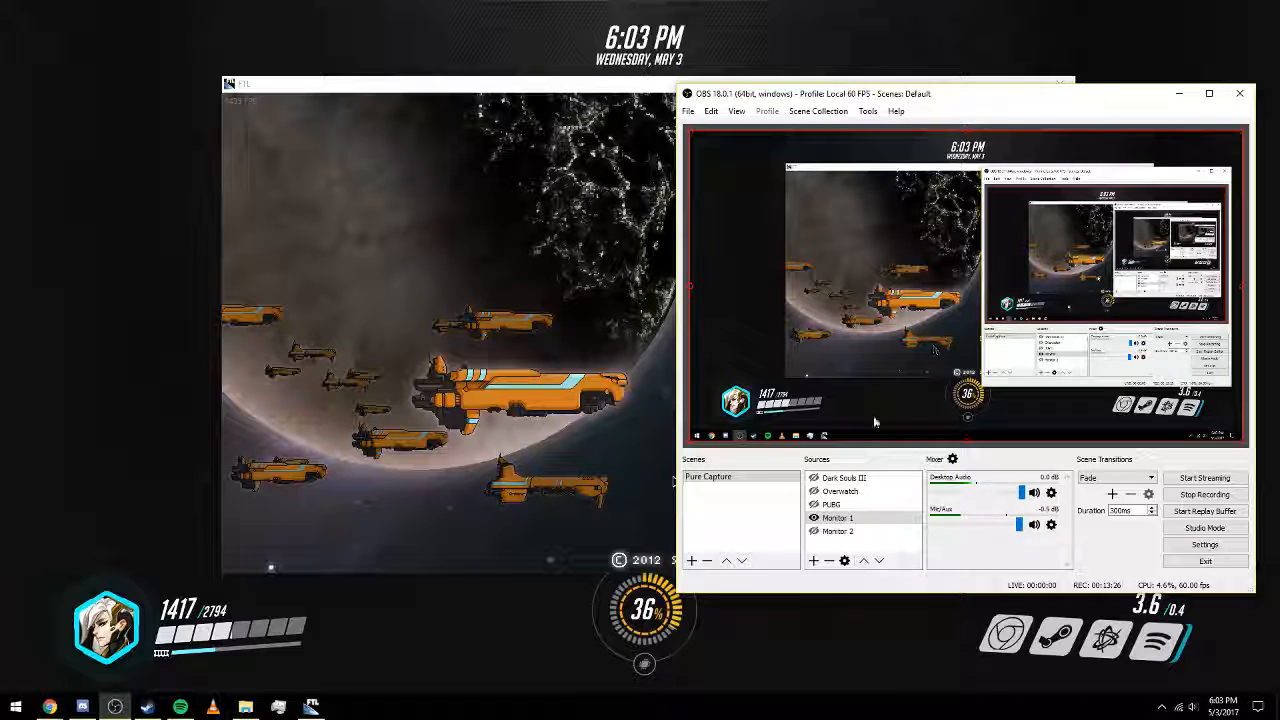
Add a new visible Game Capture source named FTL to the Pure Capture scene.
right_click(832, 545)
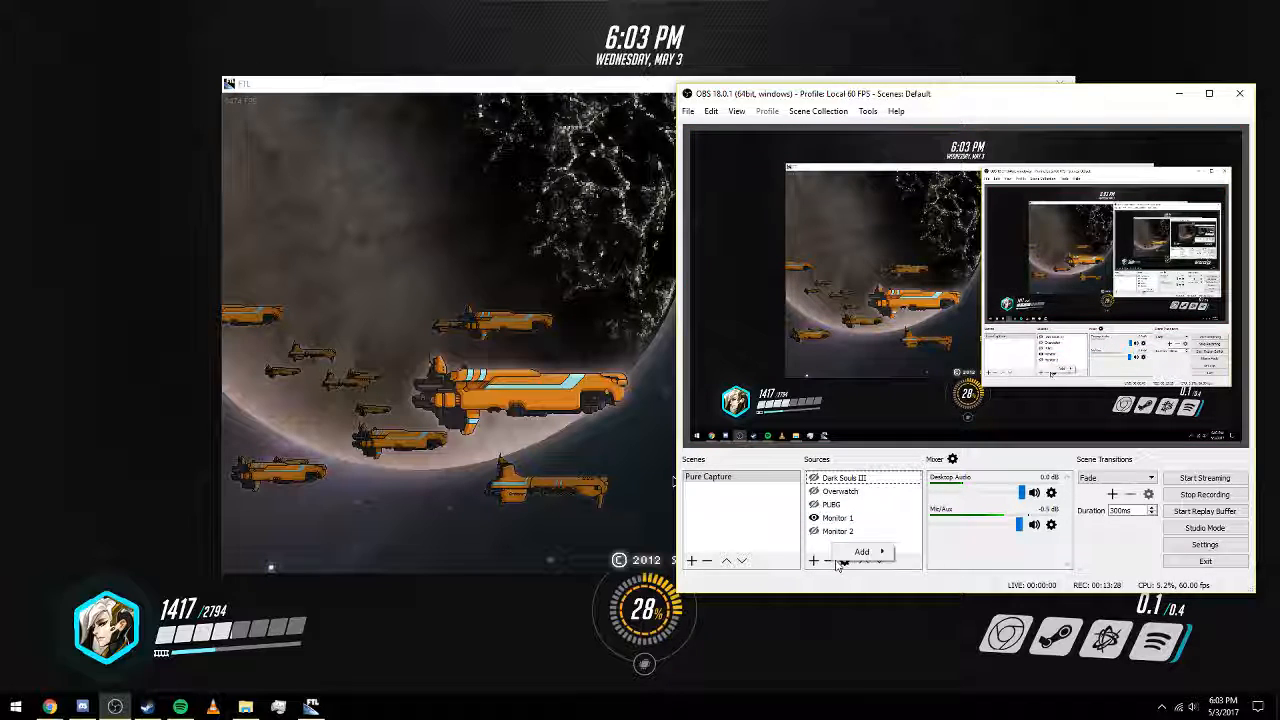
mouse_move(843, 554)
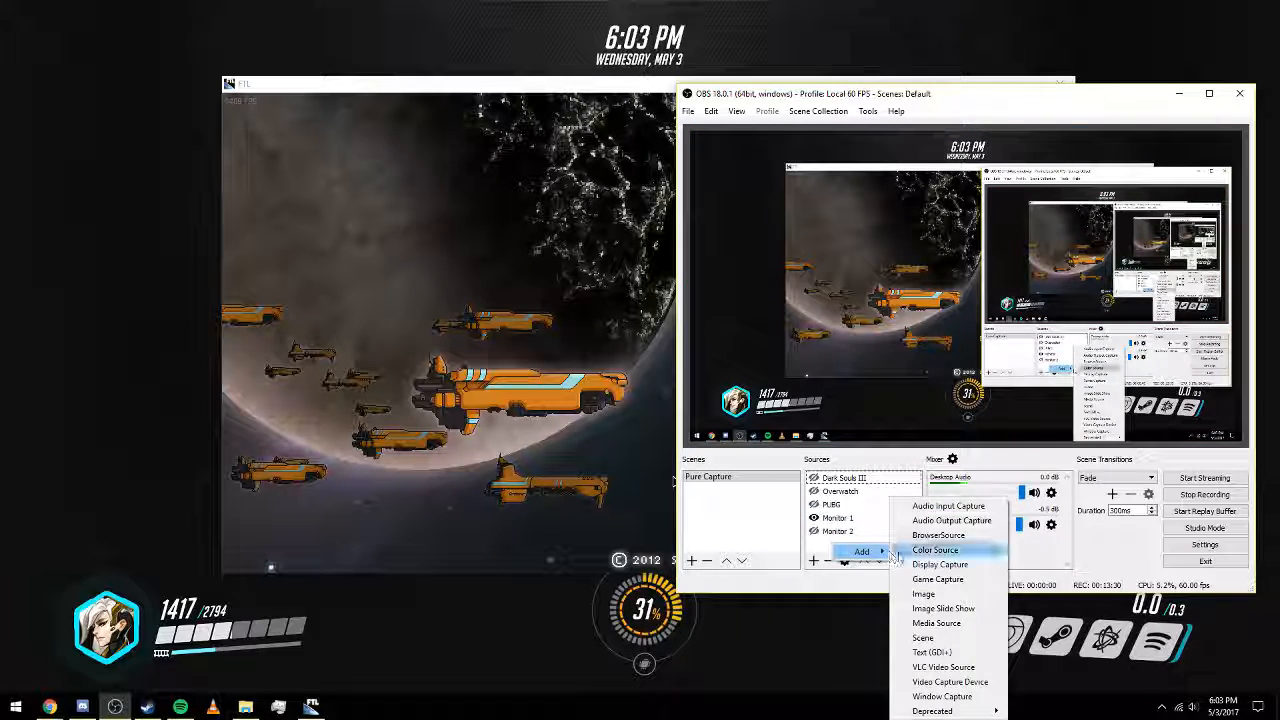
click(920, 581)
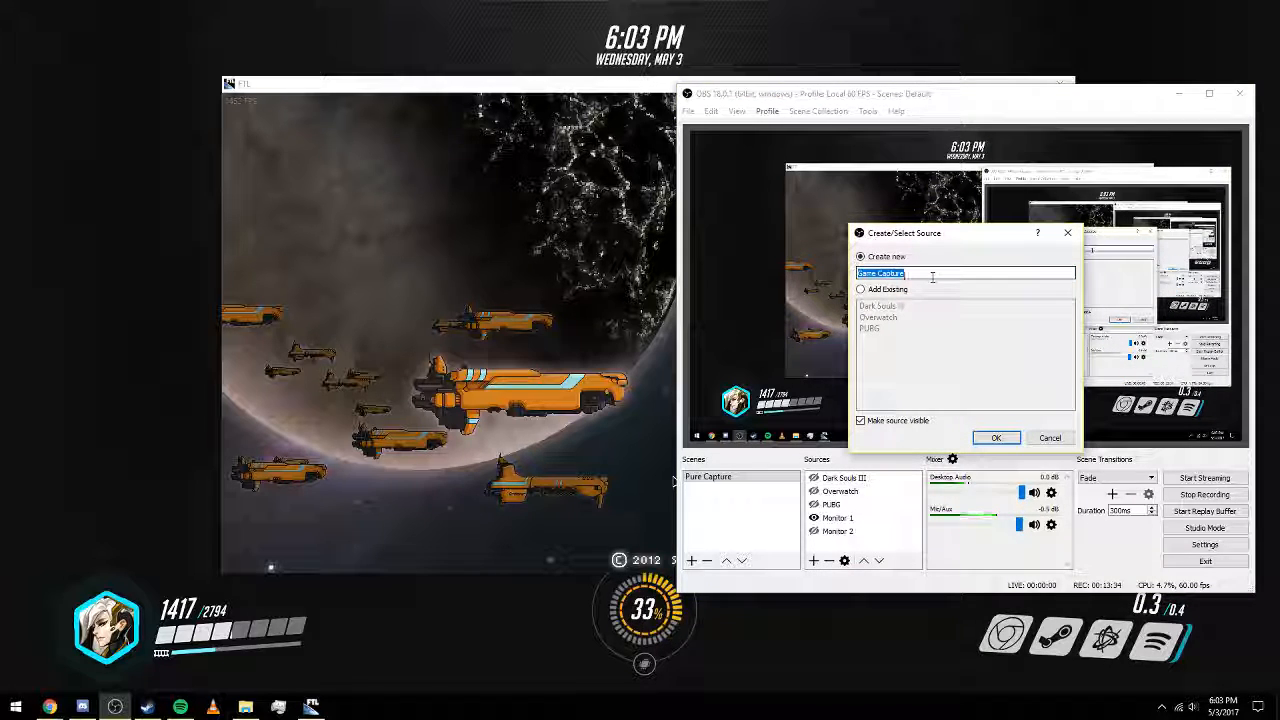
key(BackSpace)
text(P)
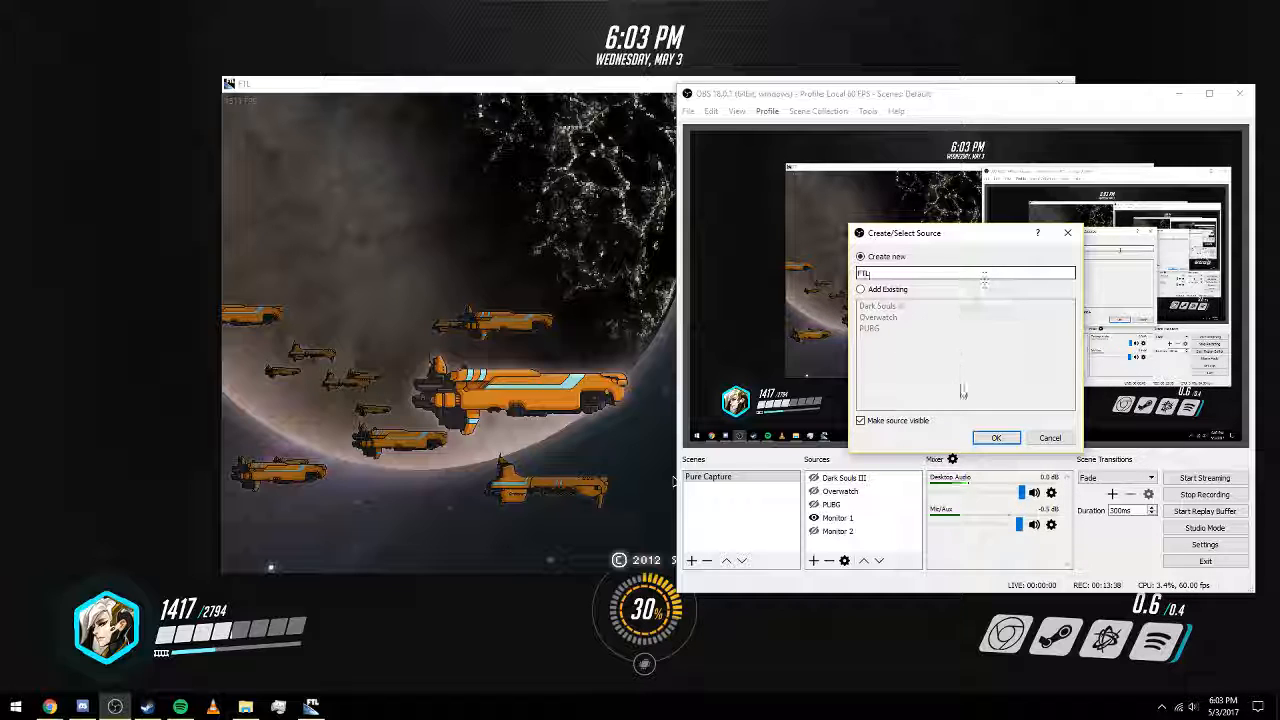
click(994, 438)
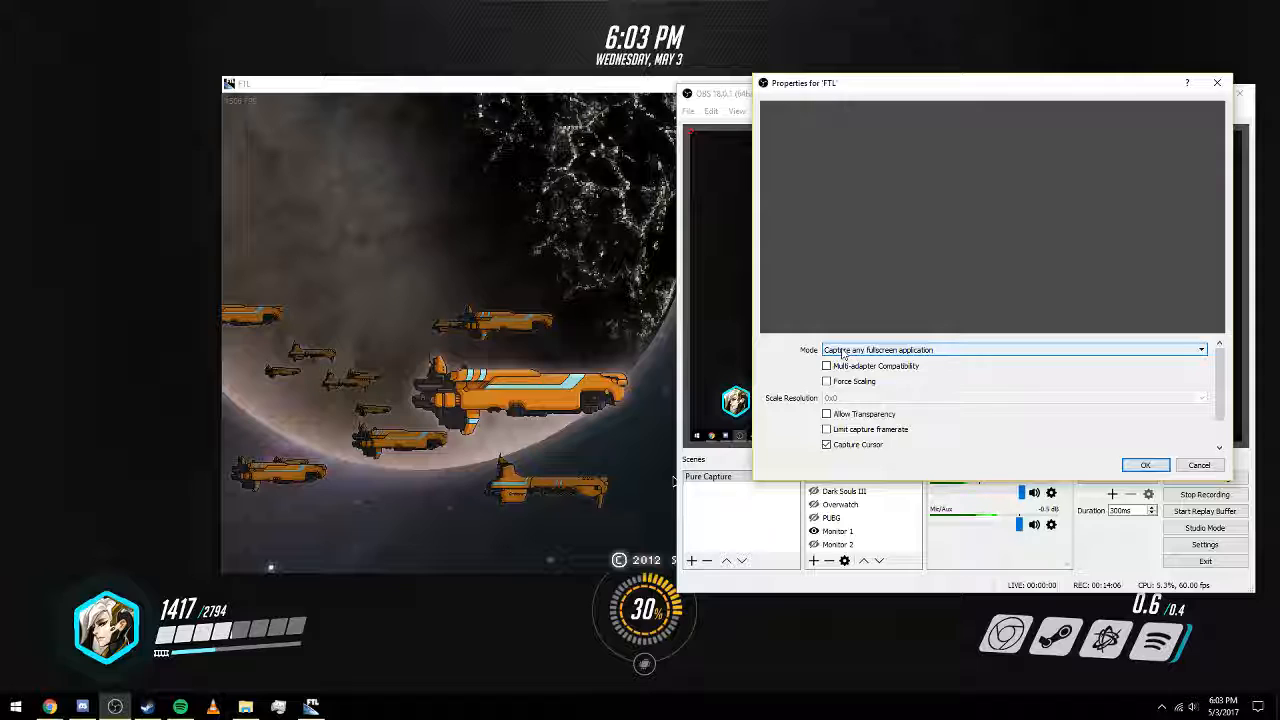
Set the FTL source's mode to Capture specific window, choose the [FTLGame.exe]: FTL window, and accept the properties.
click(843, 353)
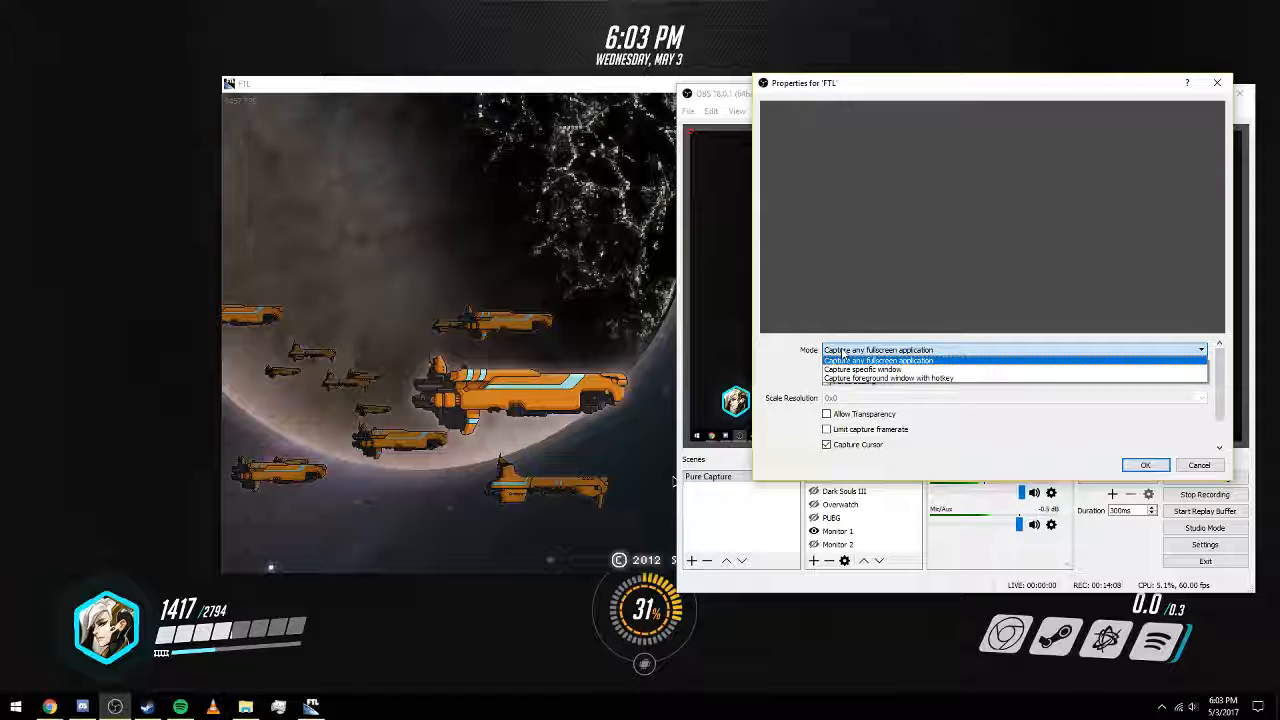
click(881, 370)
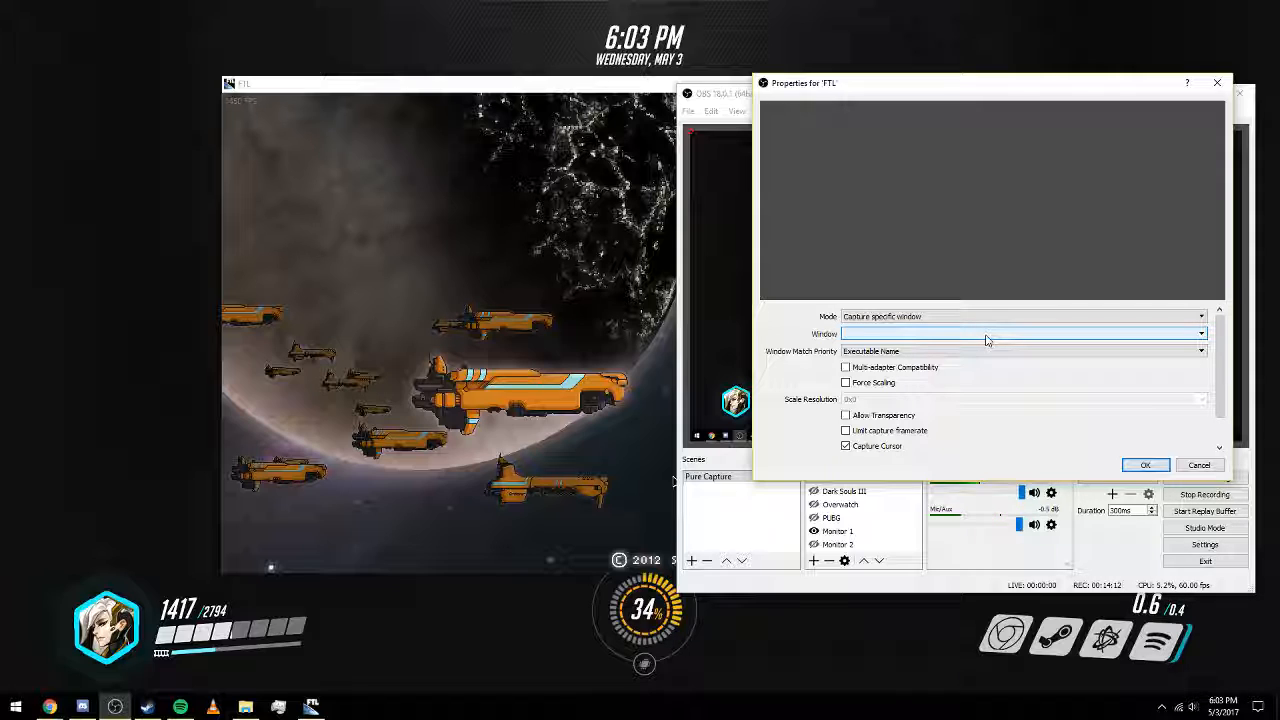
click(986, 340)
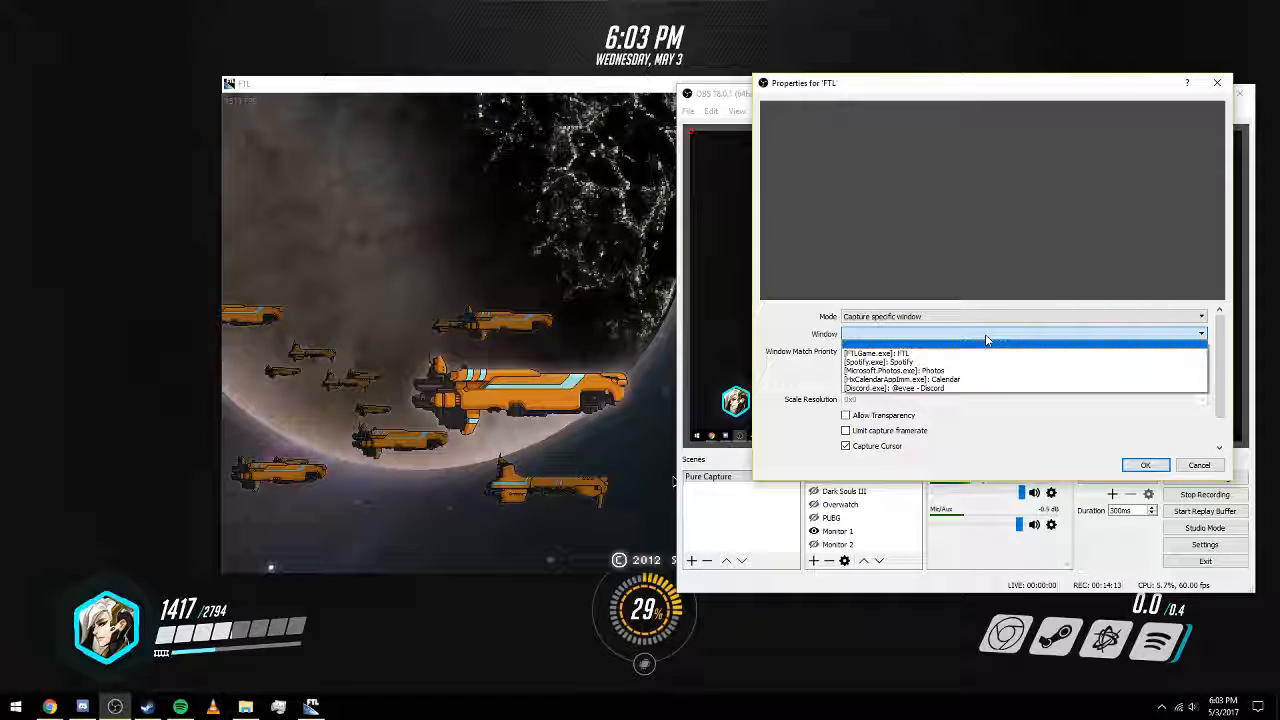
click(920, 354)
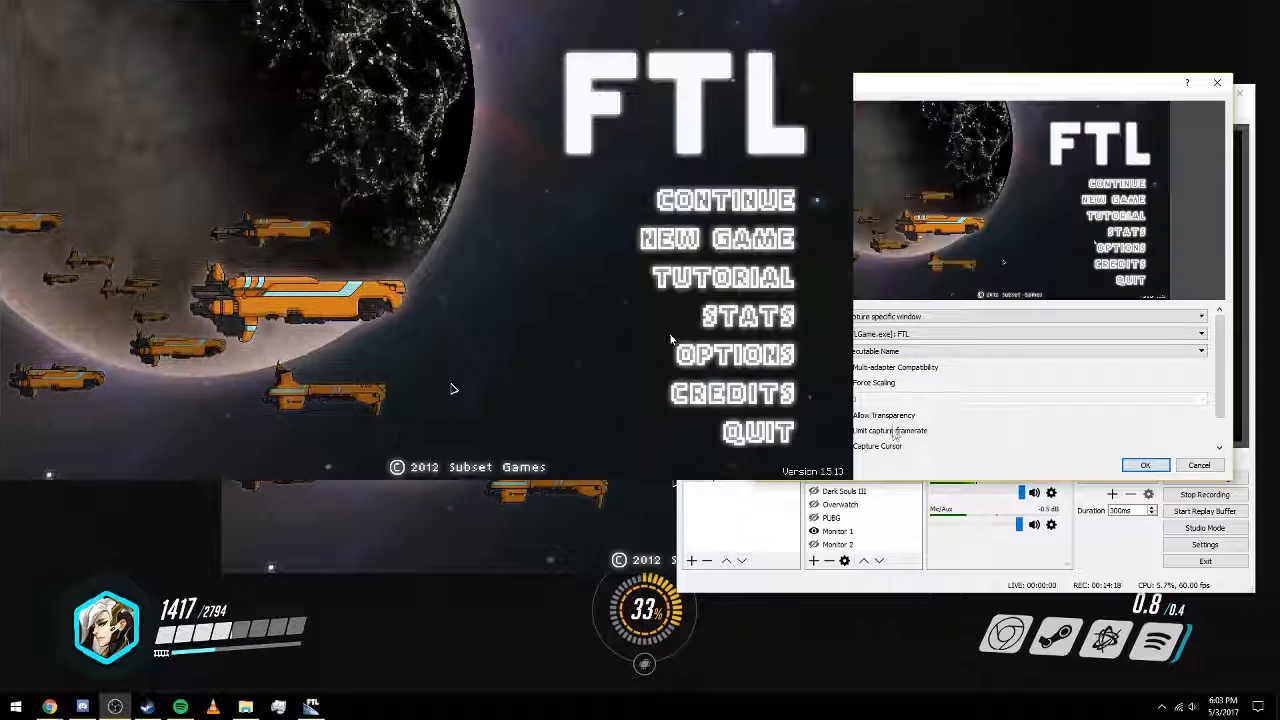
click(1145, 466)
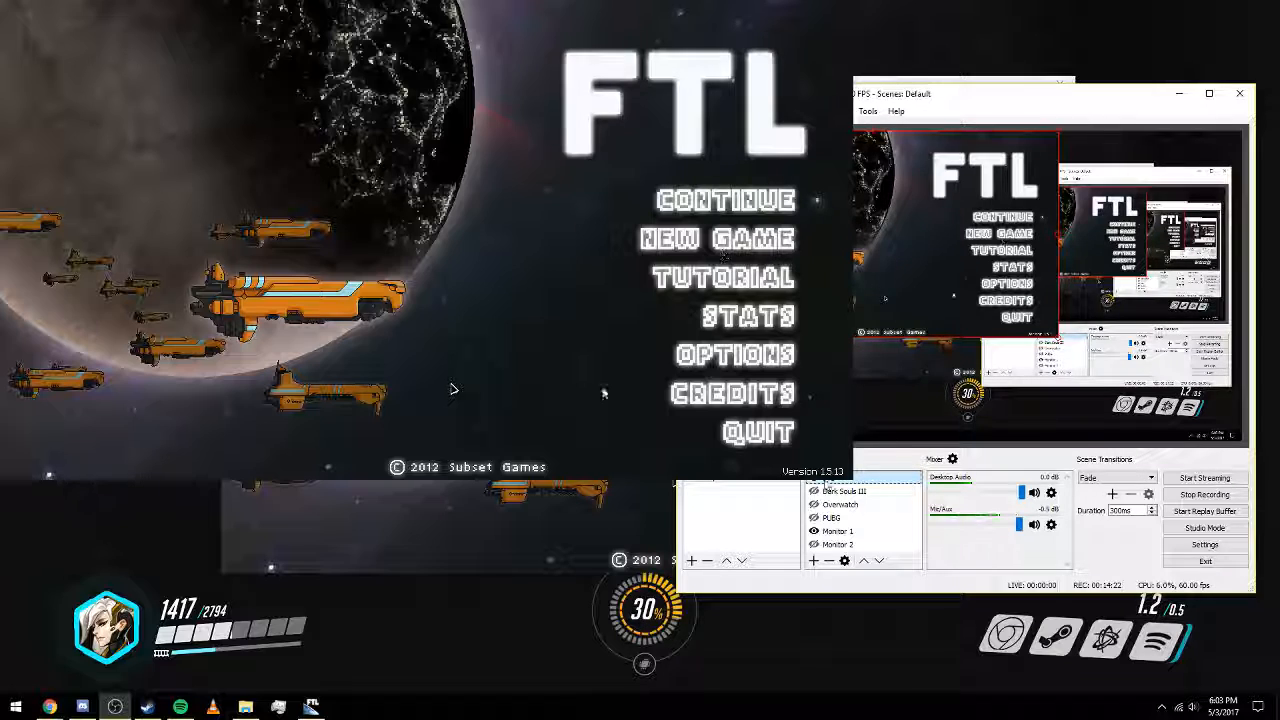
Hide Monitor 1 to preview the game capture alone, and swap visibility back by showing Monitor 1 and hiding FTL.
click(813, 531)
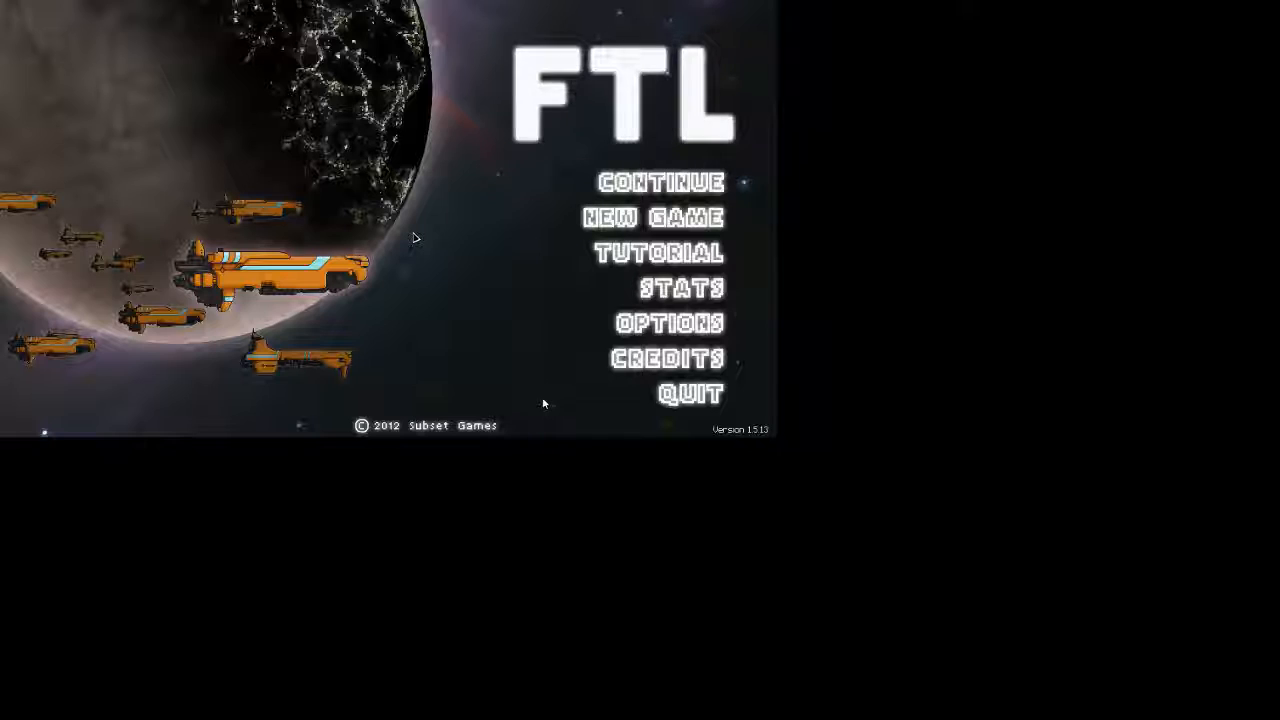
click(814, 531)
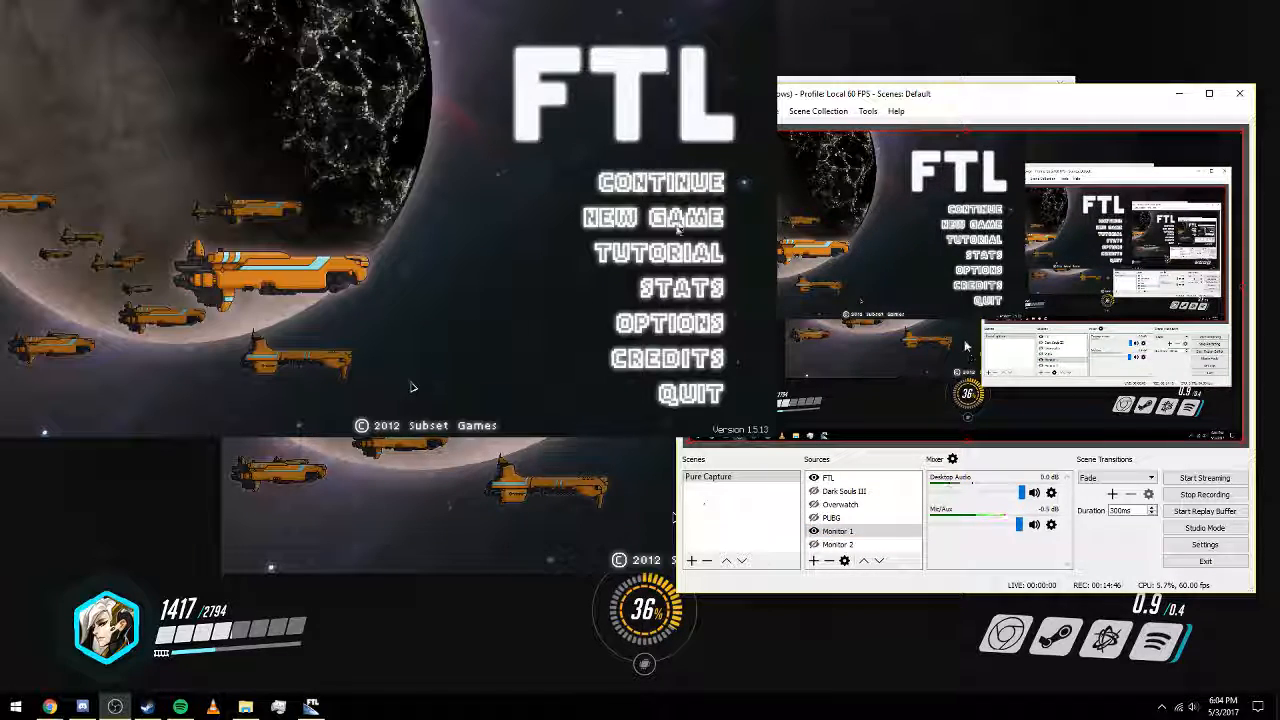
click(816, 478)
Bring the FTL game window forward and quit the game from its main menu.
click(640, 470)
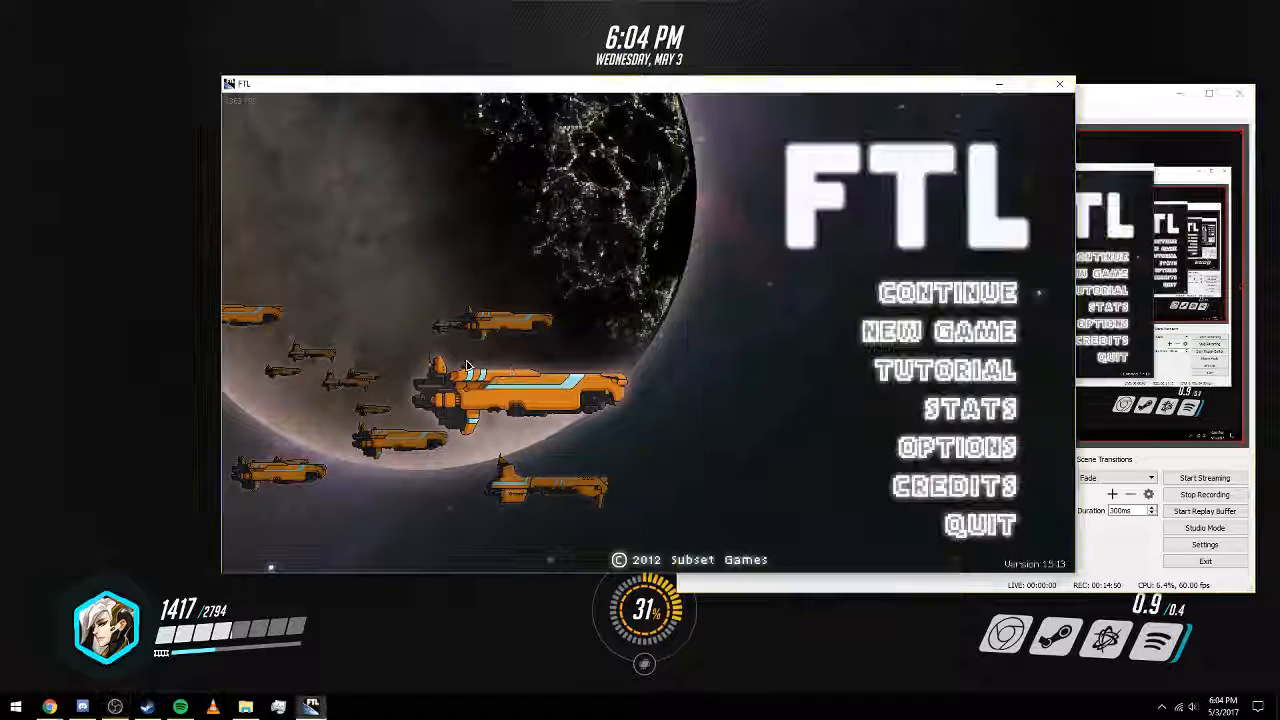
click(976, 527)
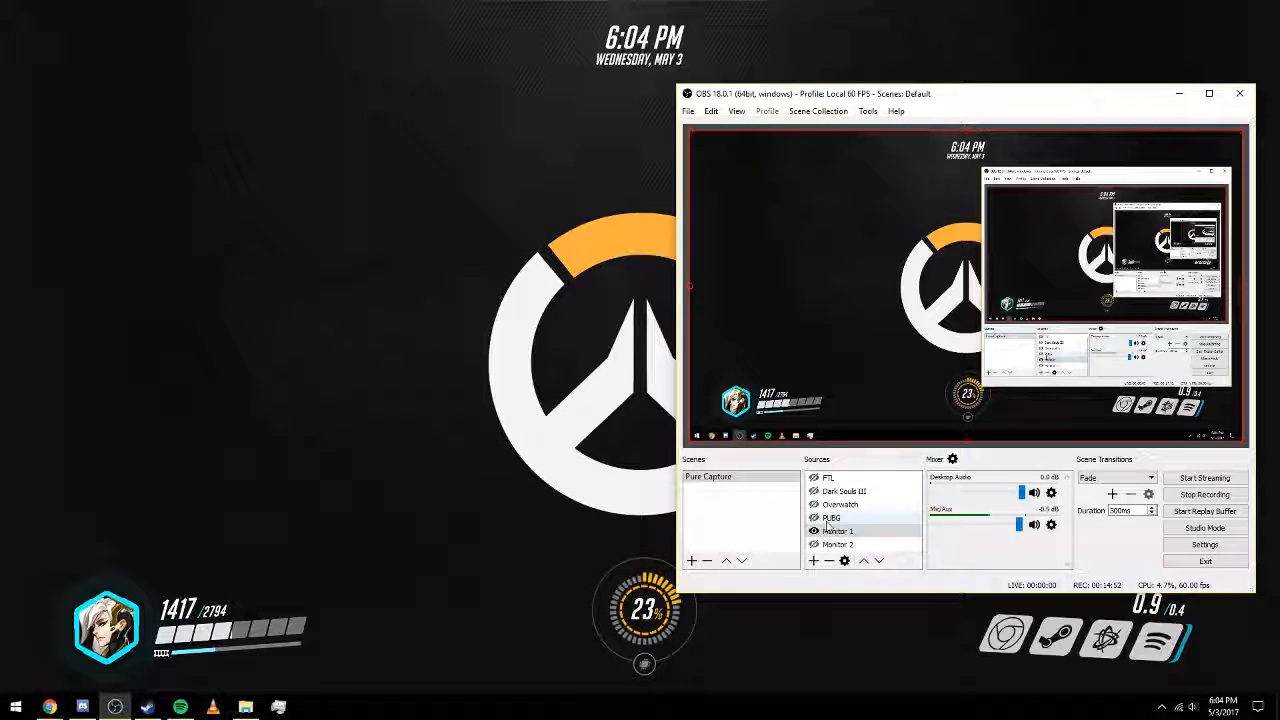
Remove the FTL source from the Pure Capture scene and confirm the removal.
right_click(829, 478)
click(880, 527)
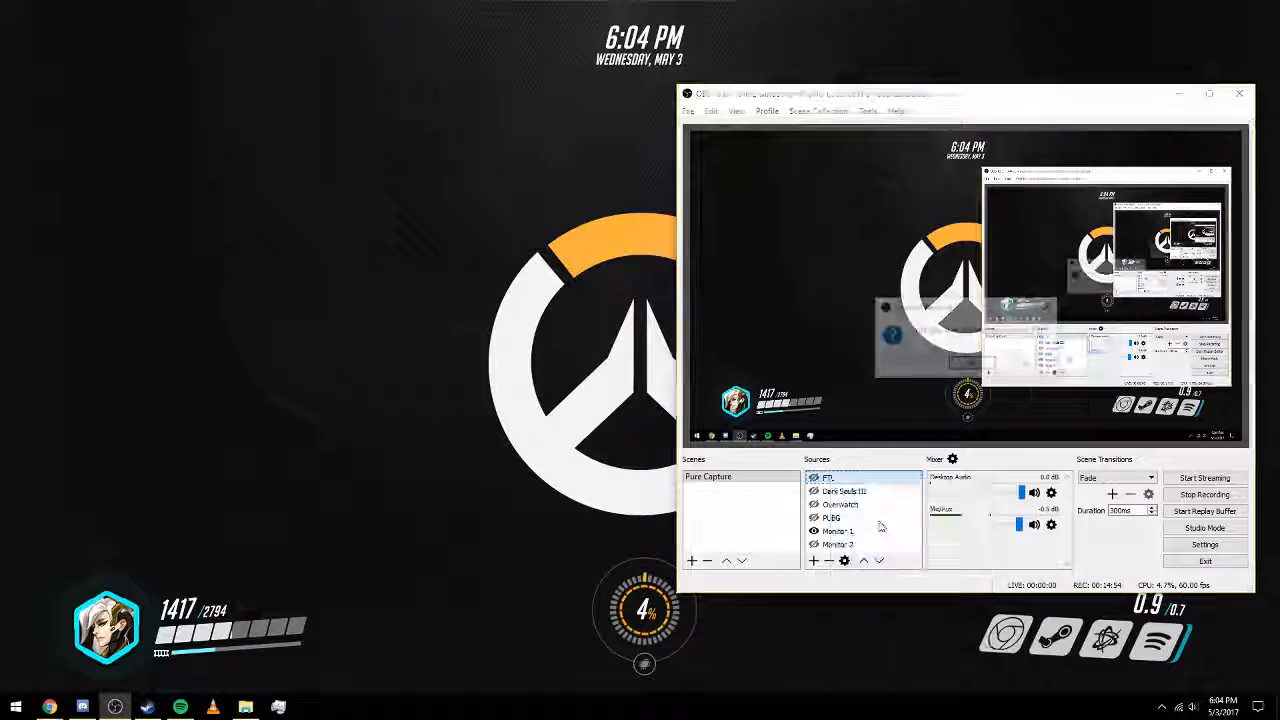
click(972, 364)
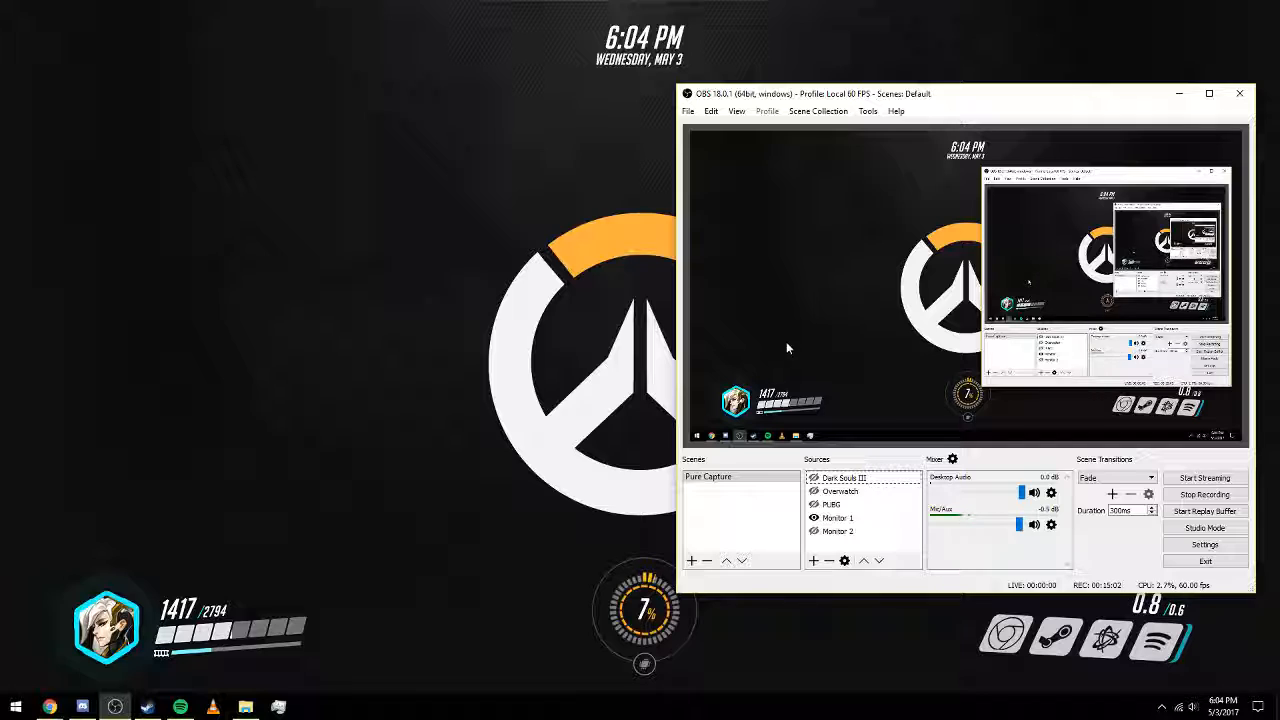
click(737, 112)
click(711, 112)
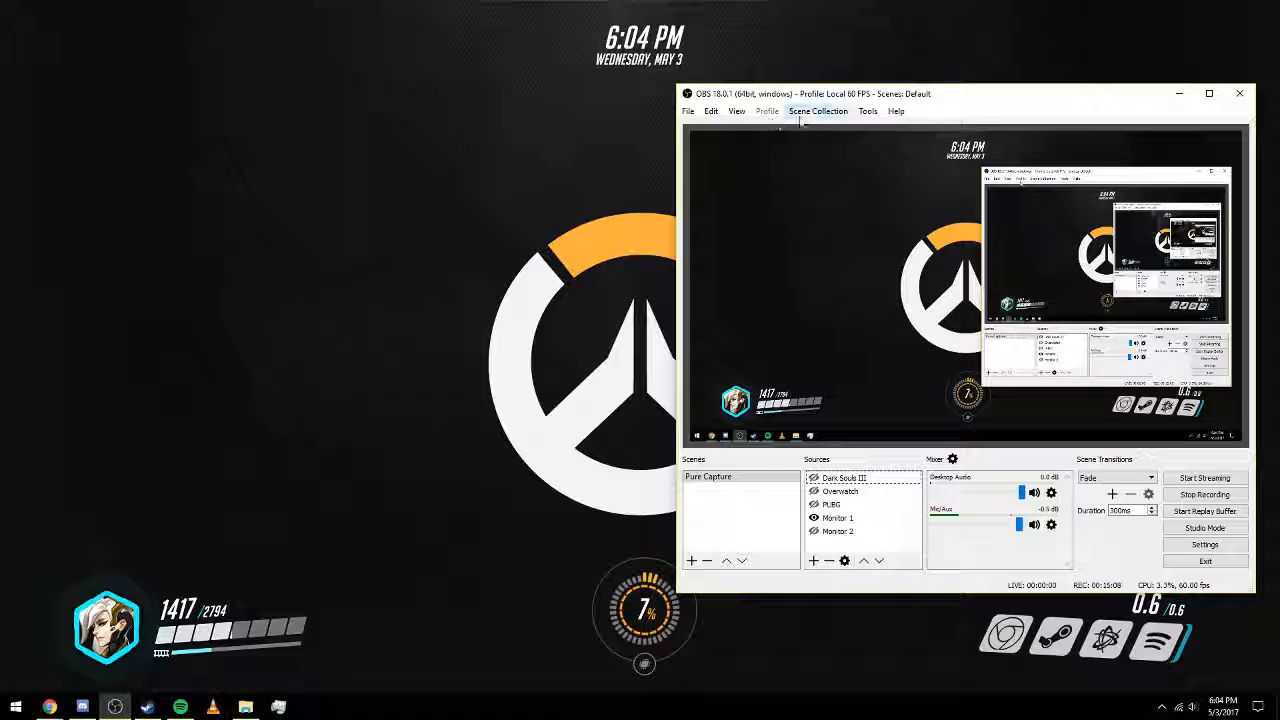
click(812, 112)
click(815, 112)
click(815, 112)
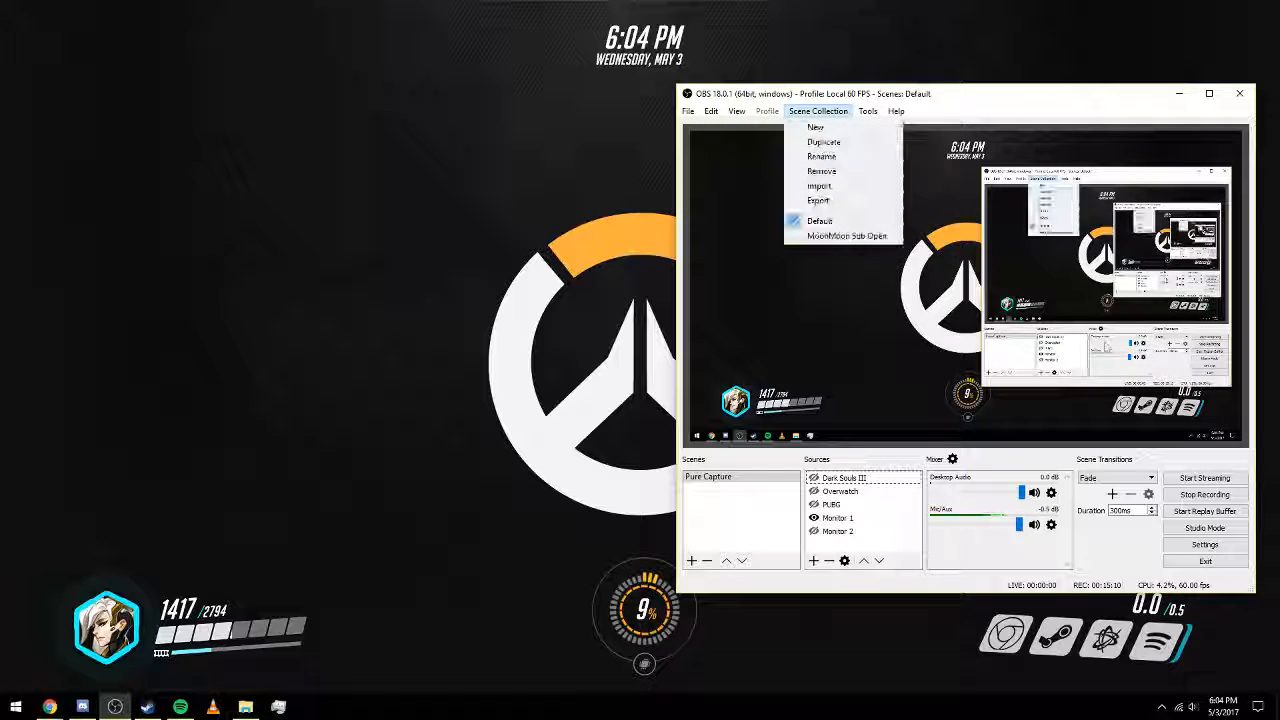
click(1123, 438)
Open the Stream settings and review the service list, keeping Twitch, along with the server and stream key fields.
click(1205, 544)
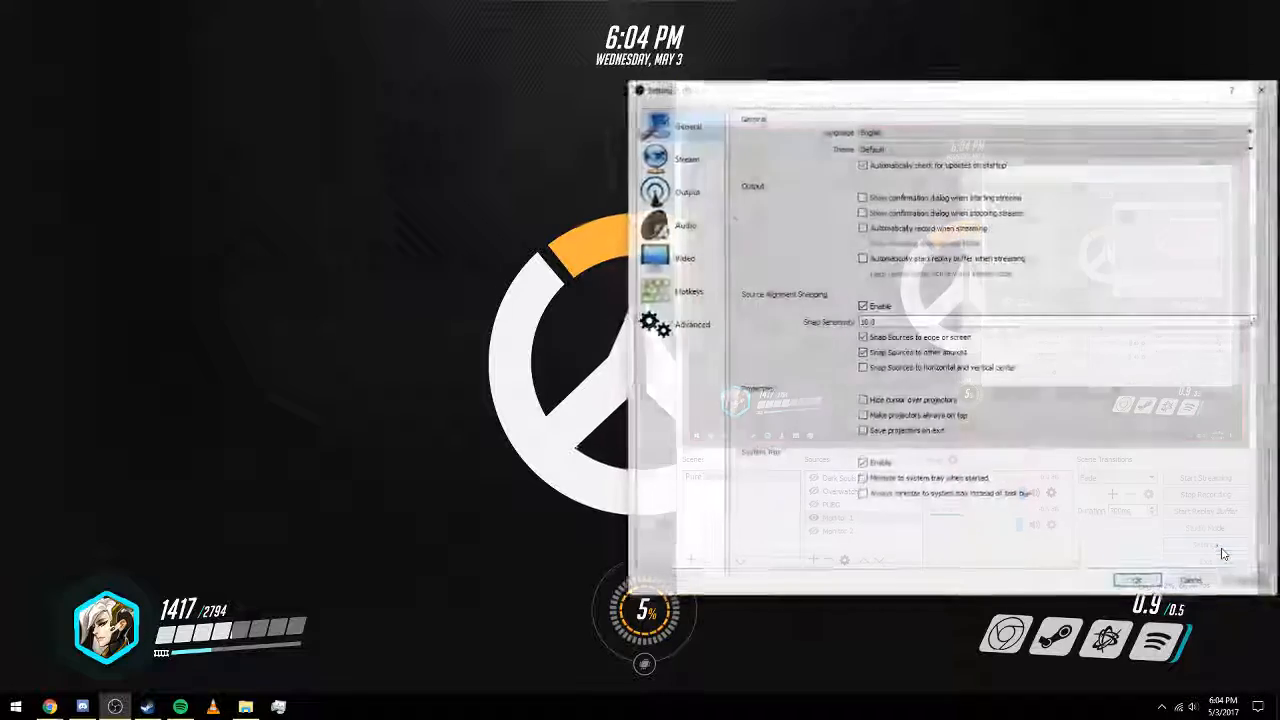
drag(903, 97, 414, 63)
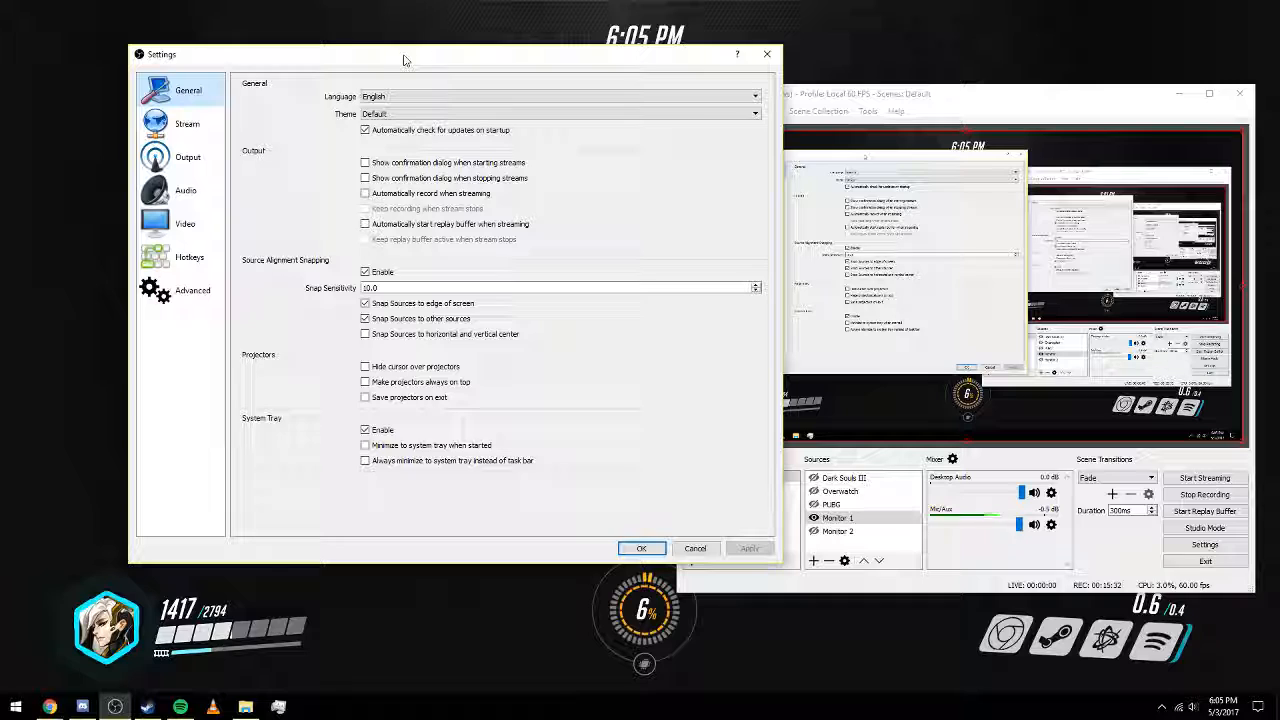
click(216, 132)
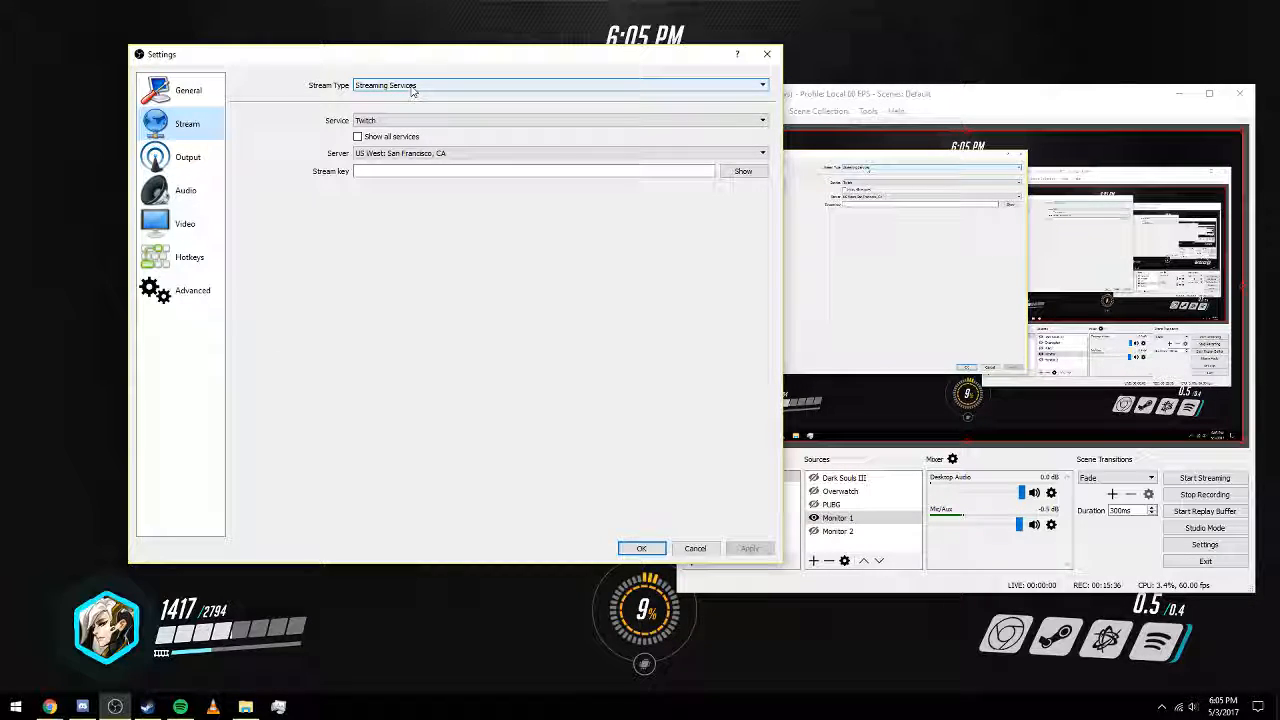
click(471, 121)
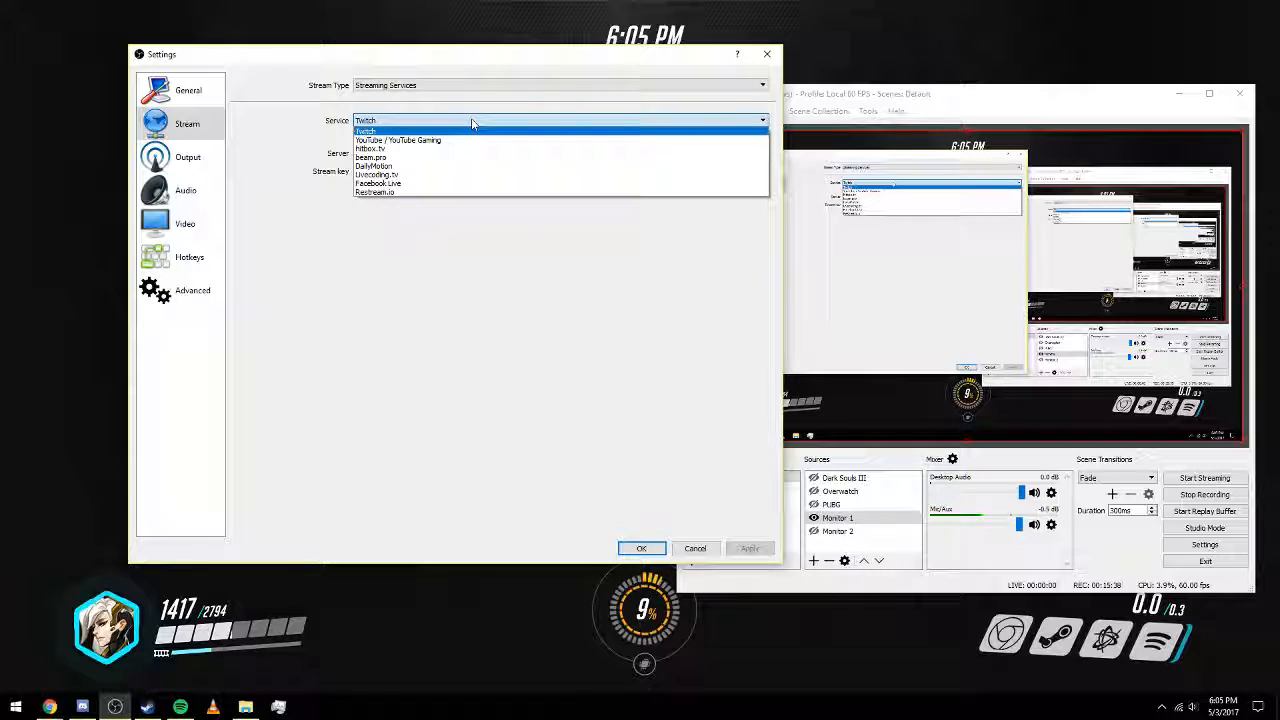
click(468, 131)
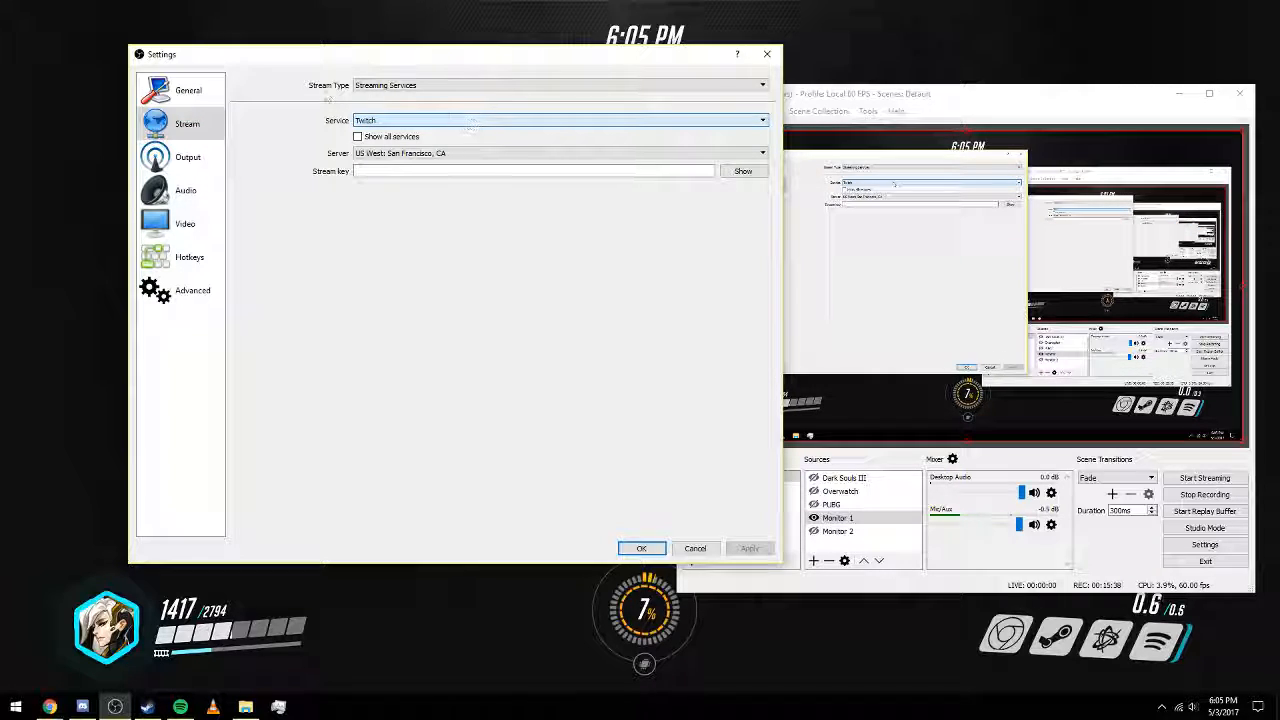
click(441, 158)
click(443, 157)
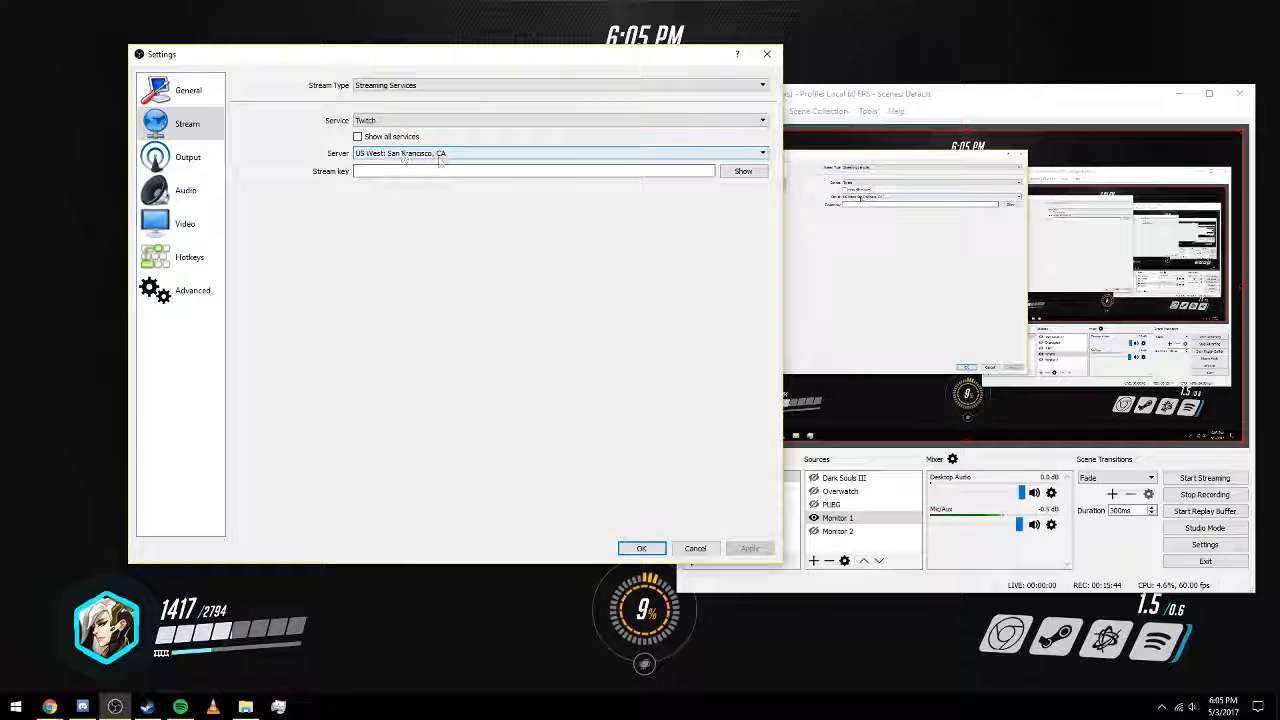
click(672, 175)
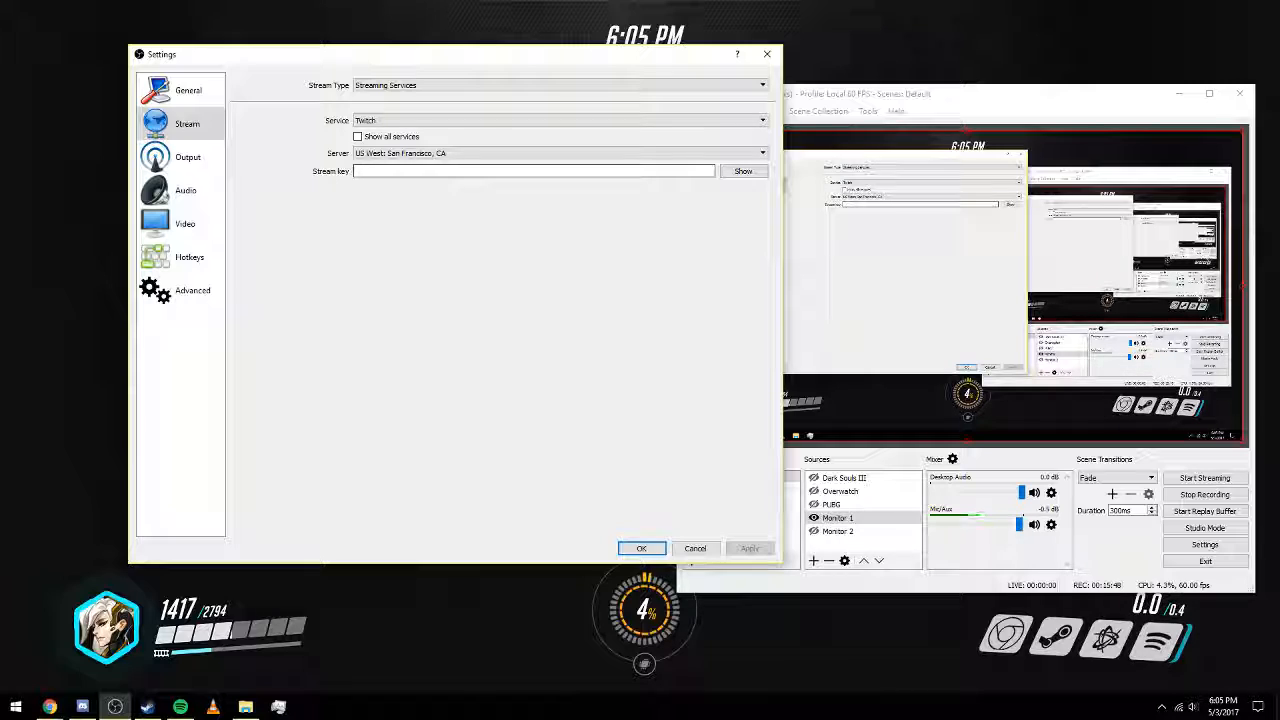
Switch to Chrome and bring its window onto the main monitor, maximized.
key(alt+Tab)
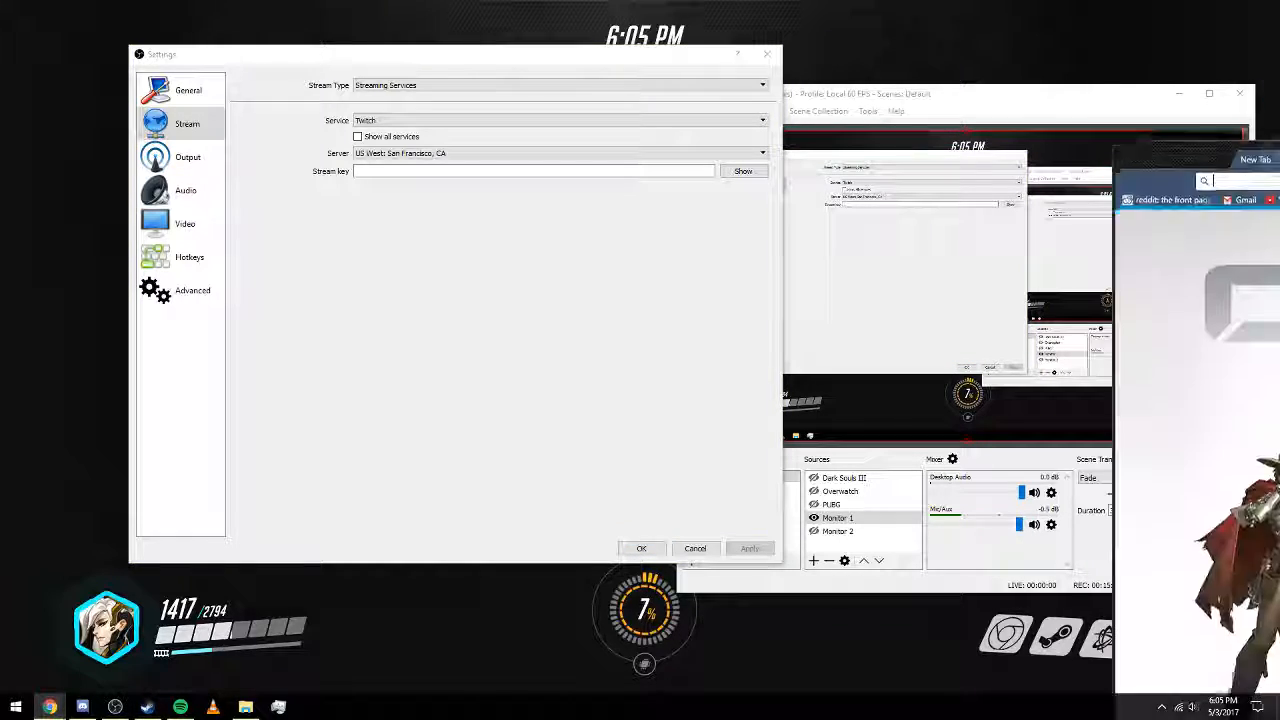
drag(1279, 10, 328, 1)
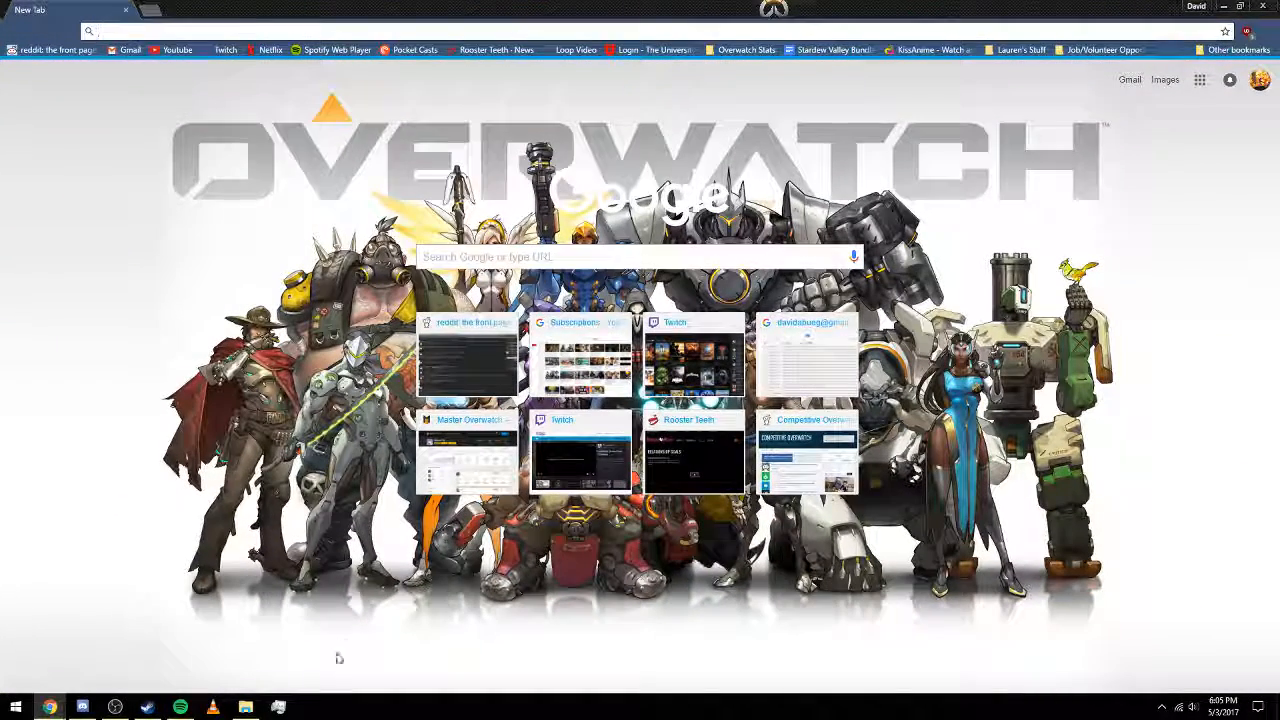
Return to OBS, close its Settings dialog and move the OBS window onto the other monitor.
click(115, 707)
drag(611, 60, 982, 173)
click(1144, 172)
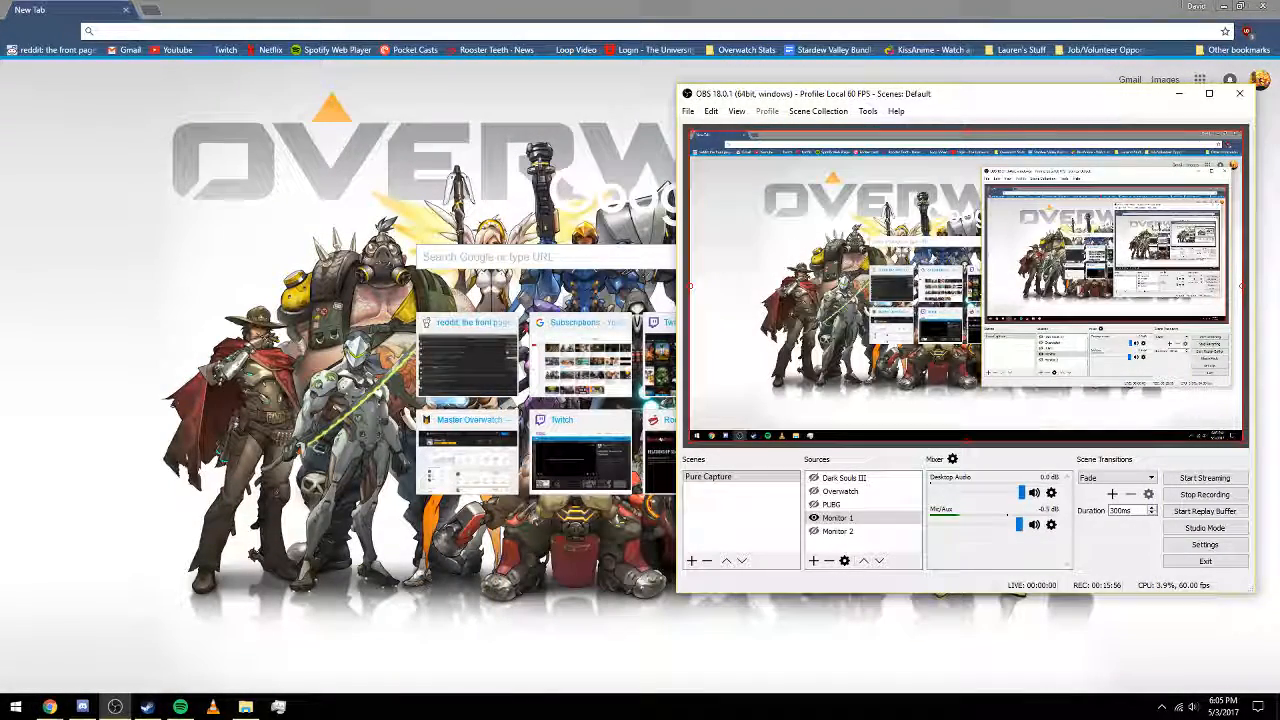
drag(988, 97, 1279, 97)
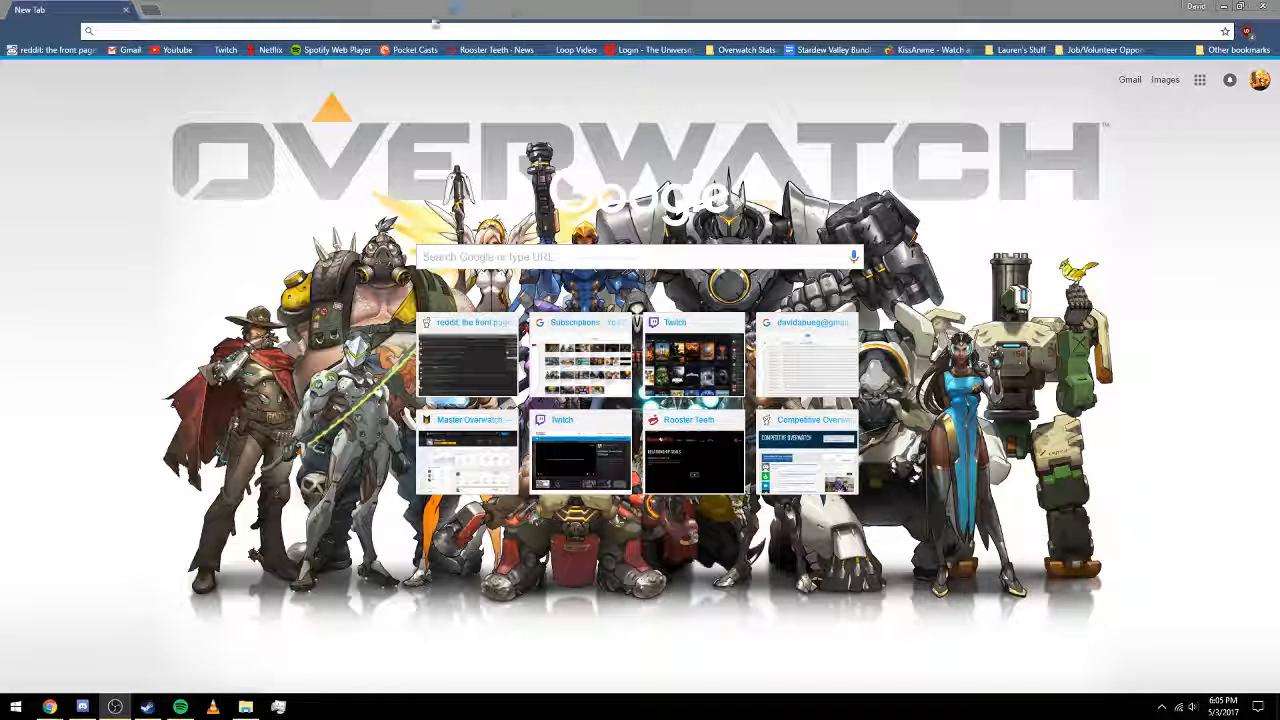
Open Twitch in Chrome and go to the channel dashboard's settings page to locate the Stream Key entry.
click(225, 51)
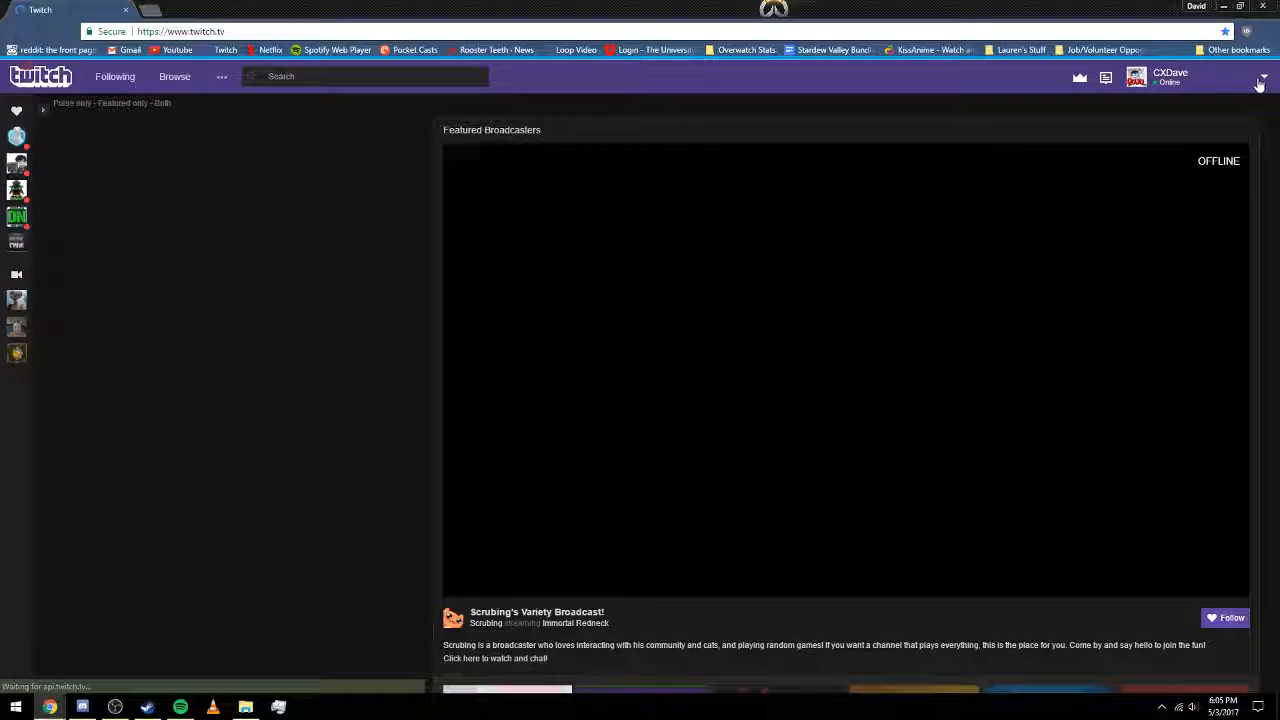
click(1262, 79)
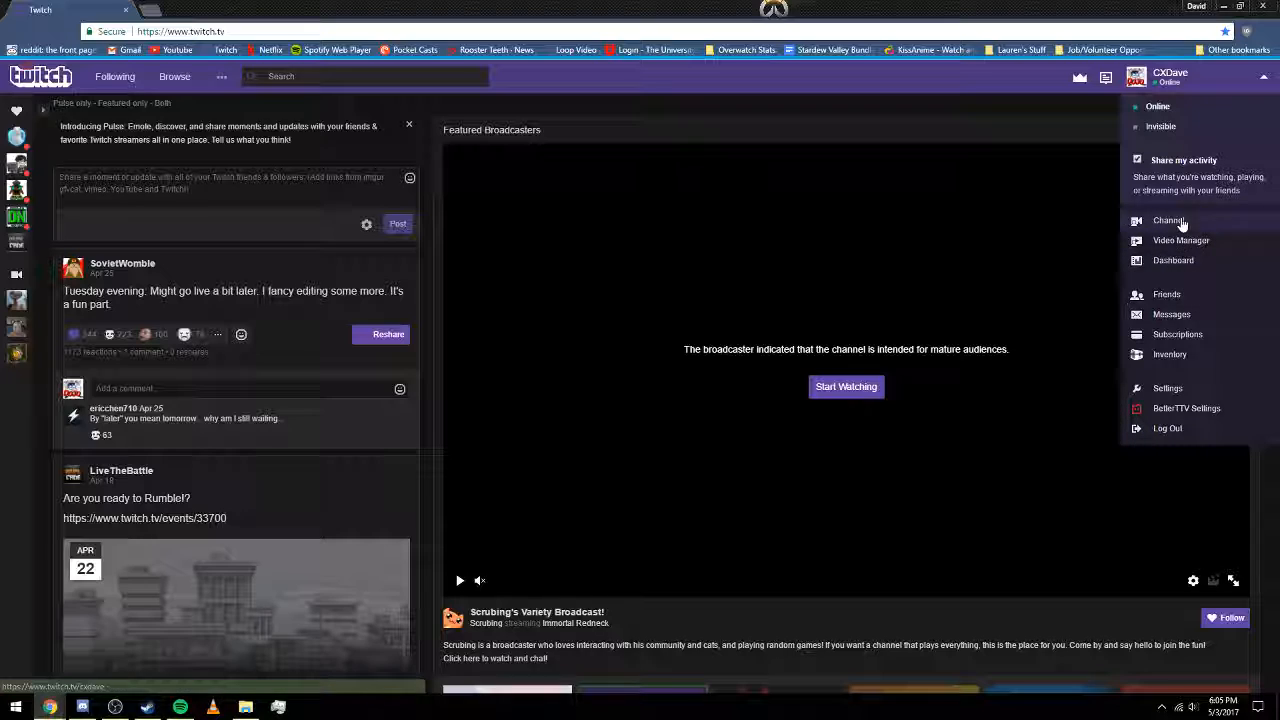
click(1174, 260)
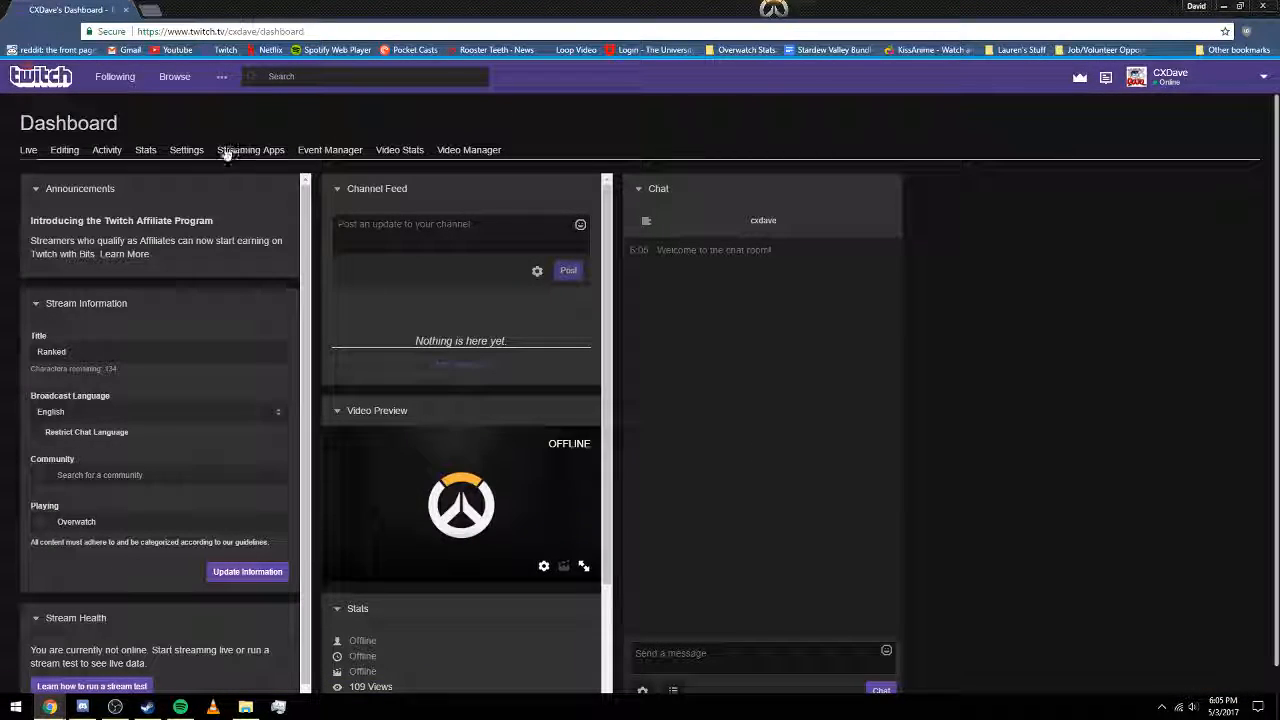
click(182, 158)
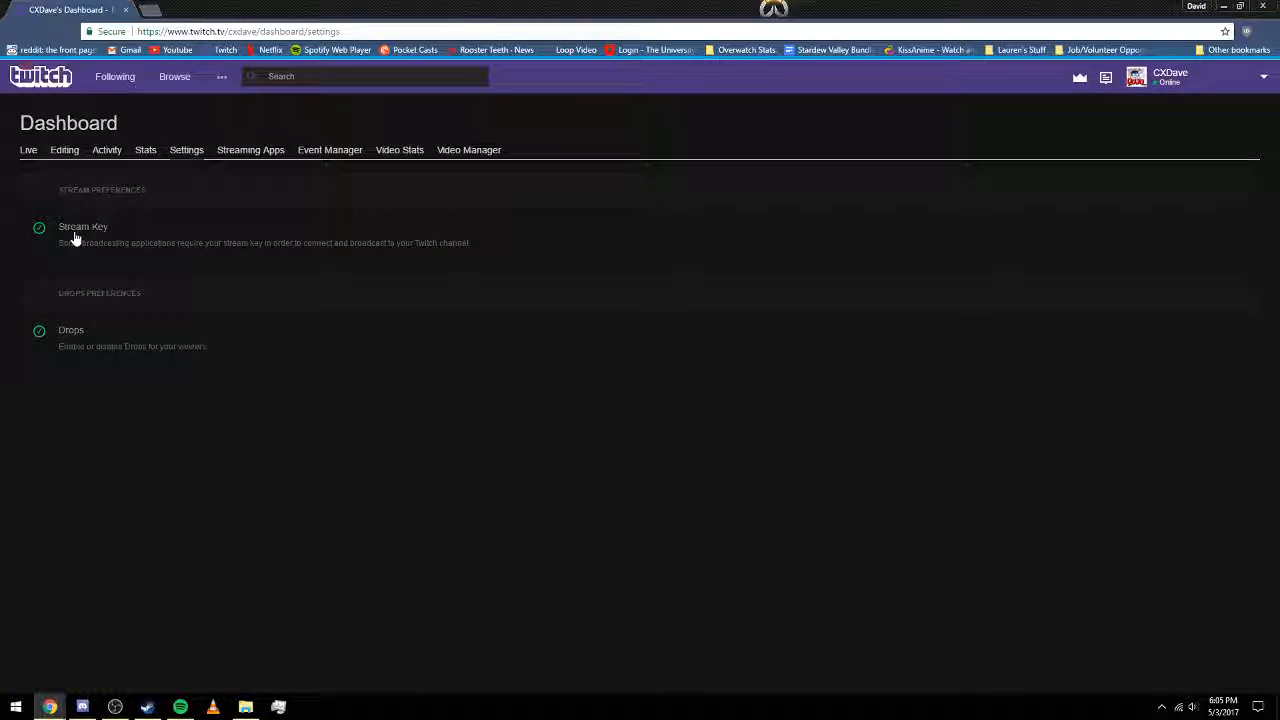
Show the route from the account options to the dashboard's stream key settings again and minimize the browser.
click(1253, 86)
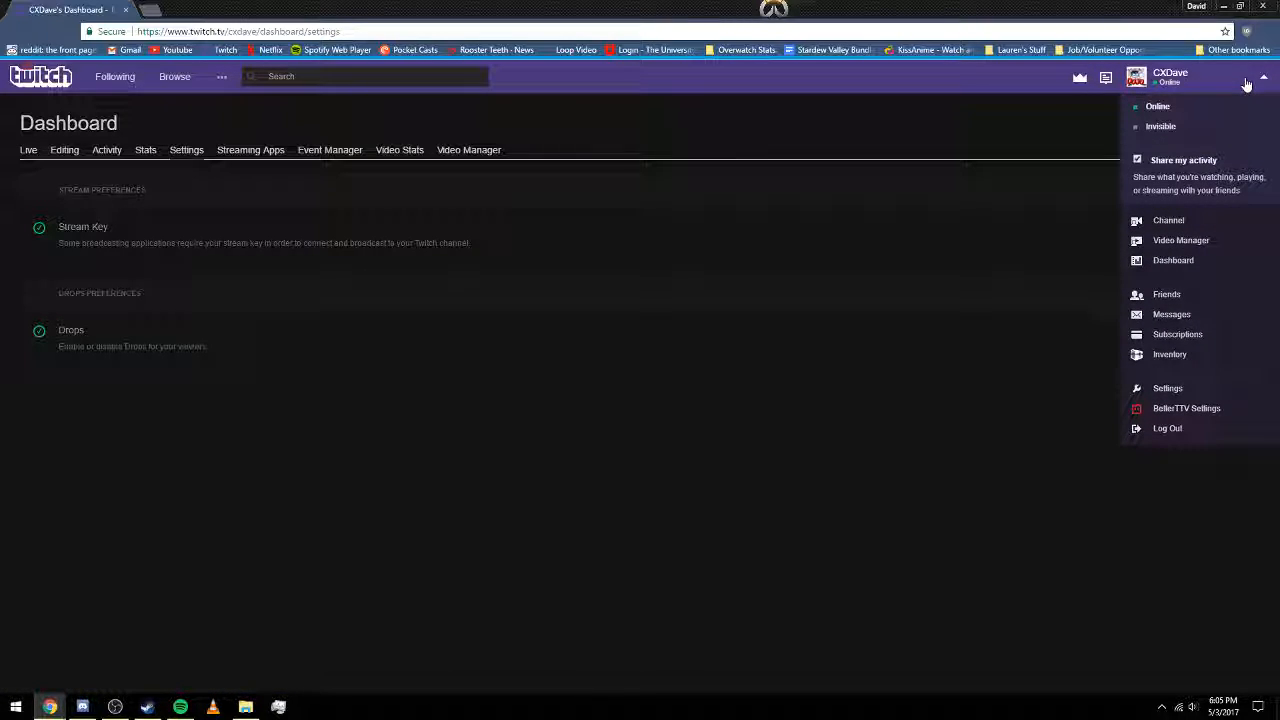
click(1165, 262)
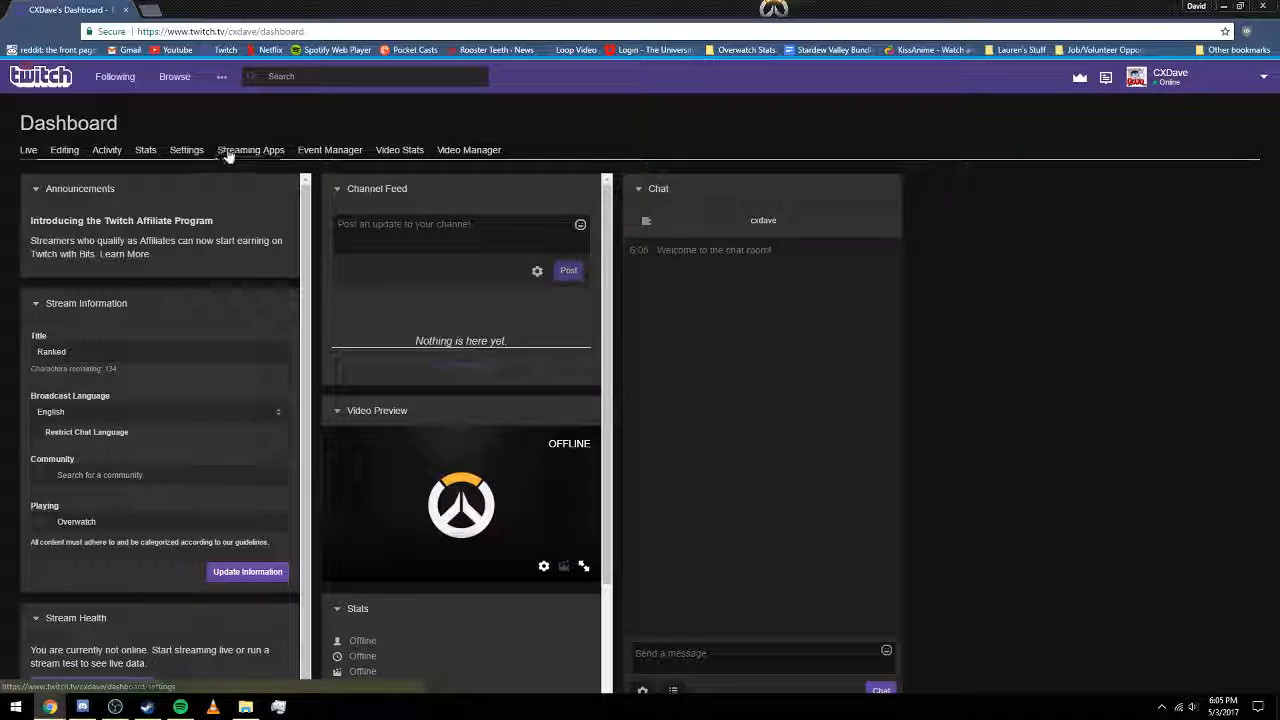
click(168, 153)
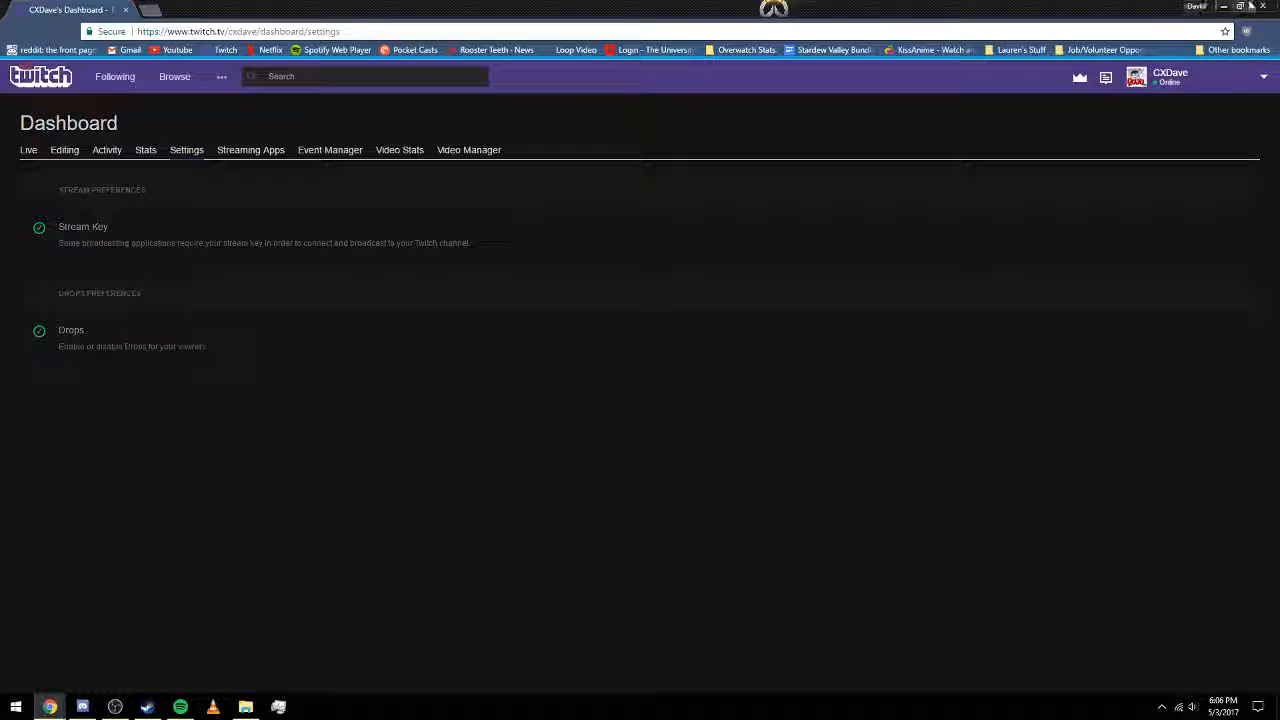
click(1223, 6)
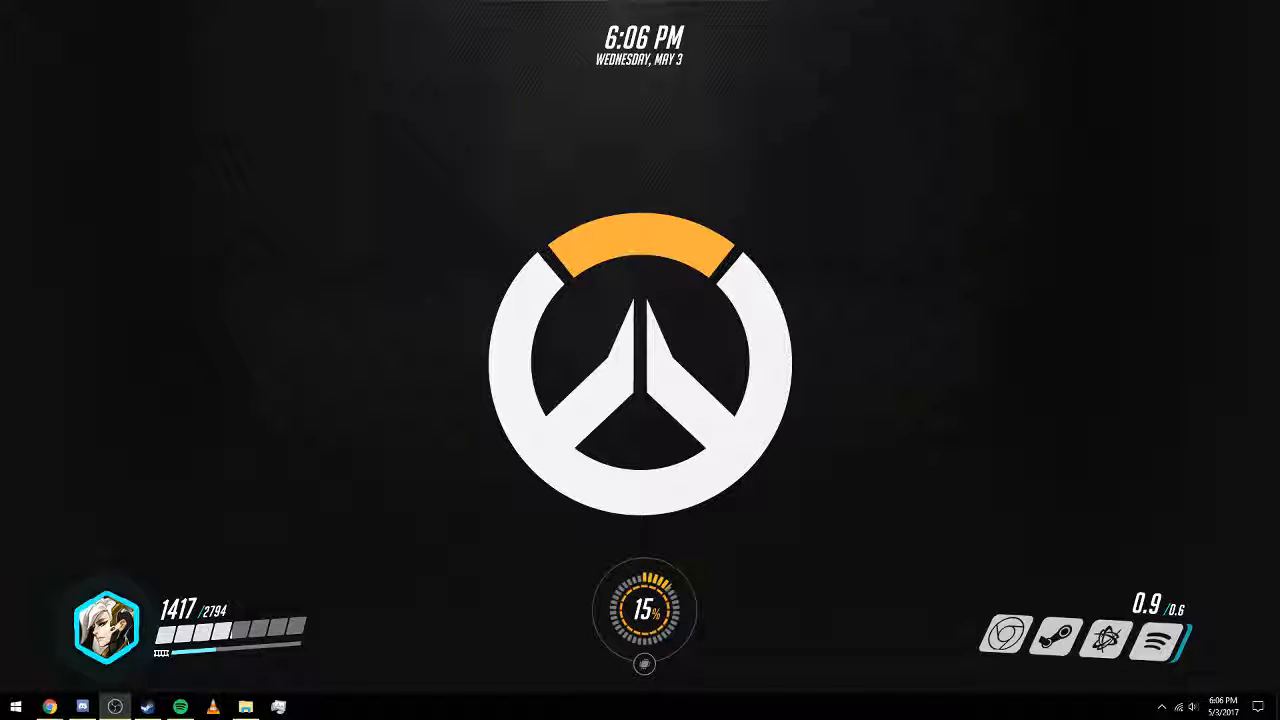
Move the OBS window back onto the main monitor.
drag(1279, 96, 550, 54)
click(424, 71)
click(502, 67)
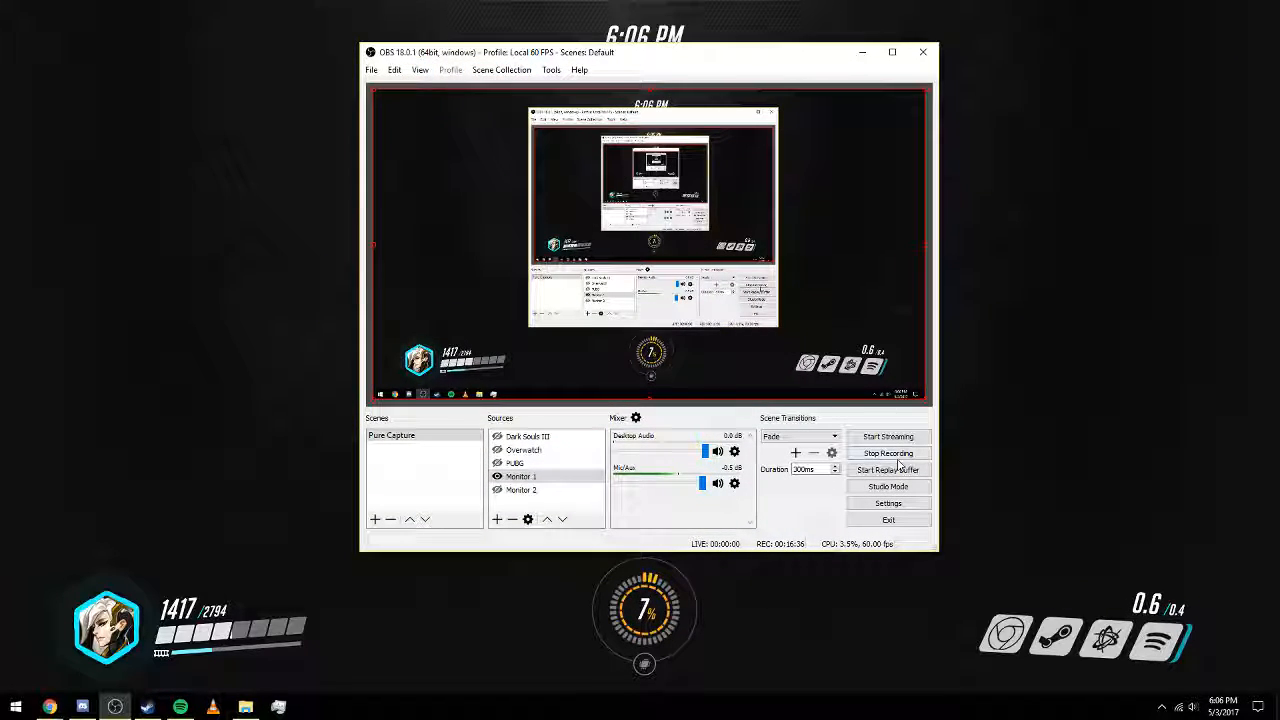
Show the Stream settings page again and close the Settings dialog without changes.
click(889, 503)
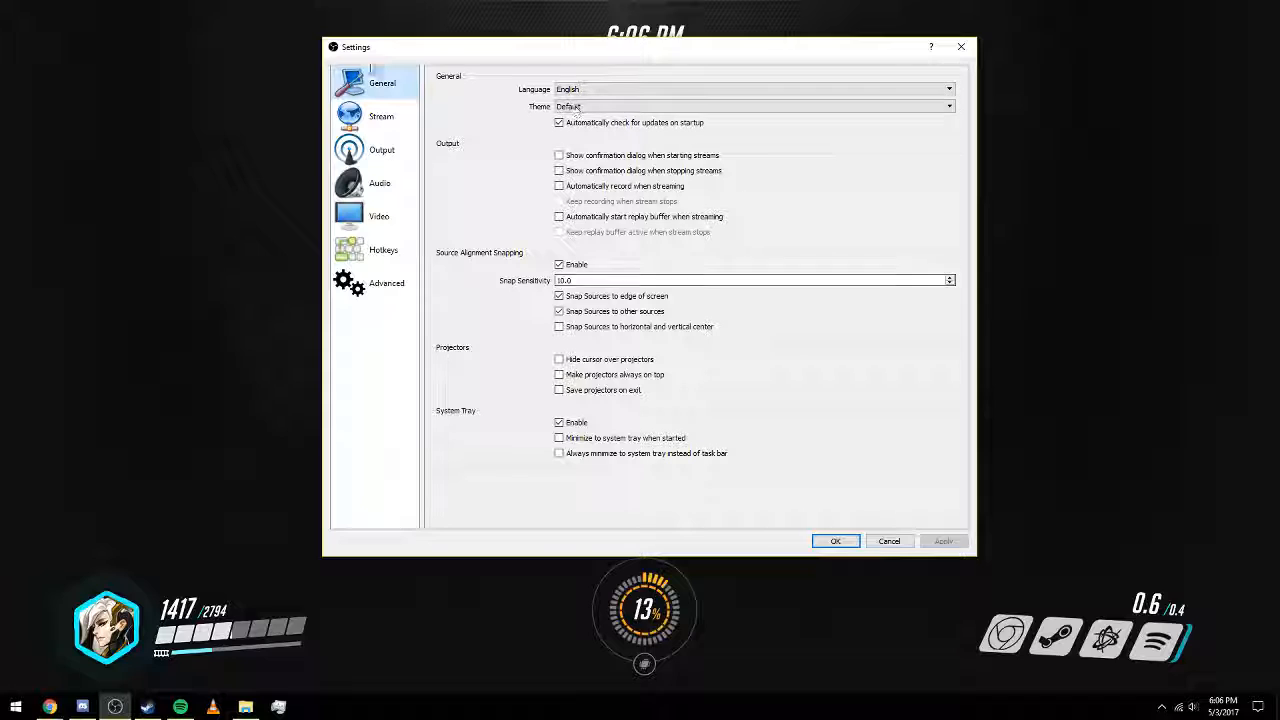
click(360, 118)
drag(706, 50, 864, 99)
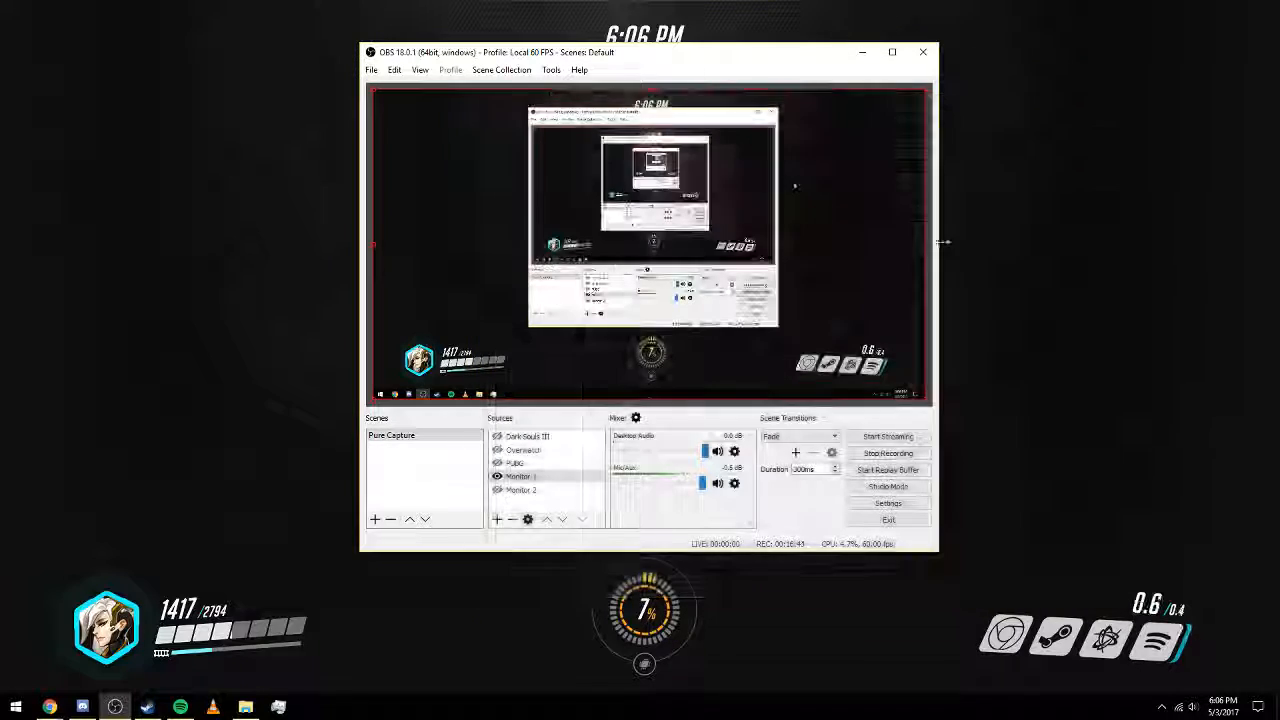
click(1118, 95)
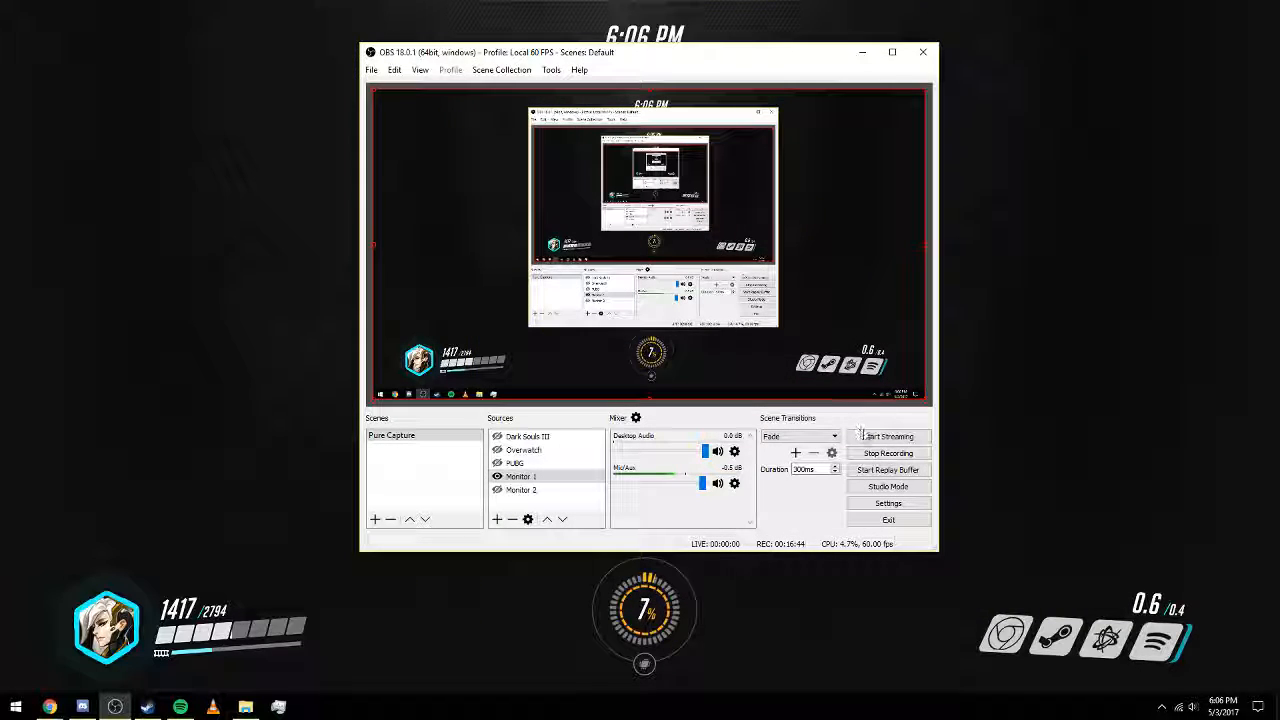
click(421, 75)
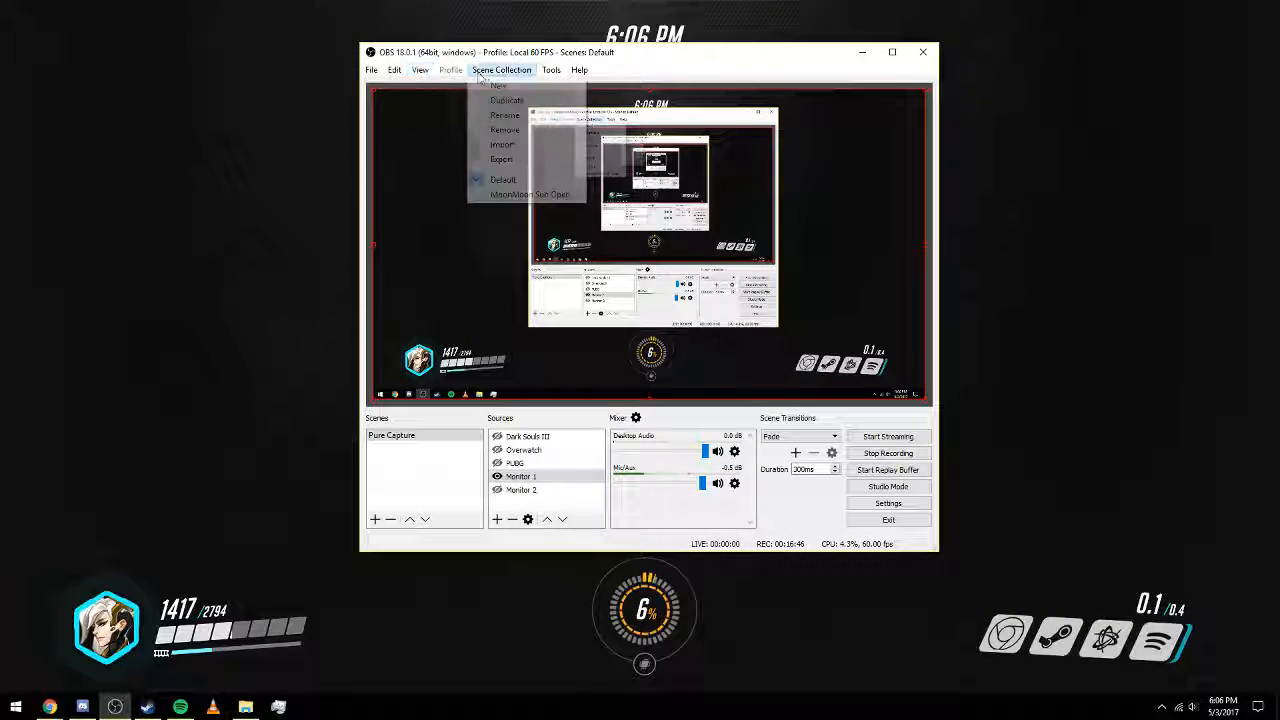
click(492, 77)
Reopen the settings and review the Stream page and the Output page's streaming bitrate and encoder options.
click(888, 503)
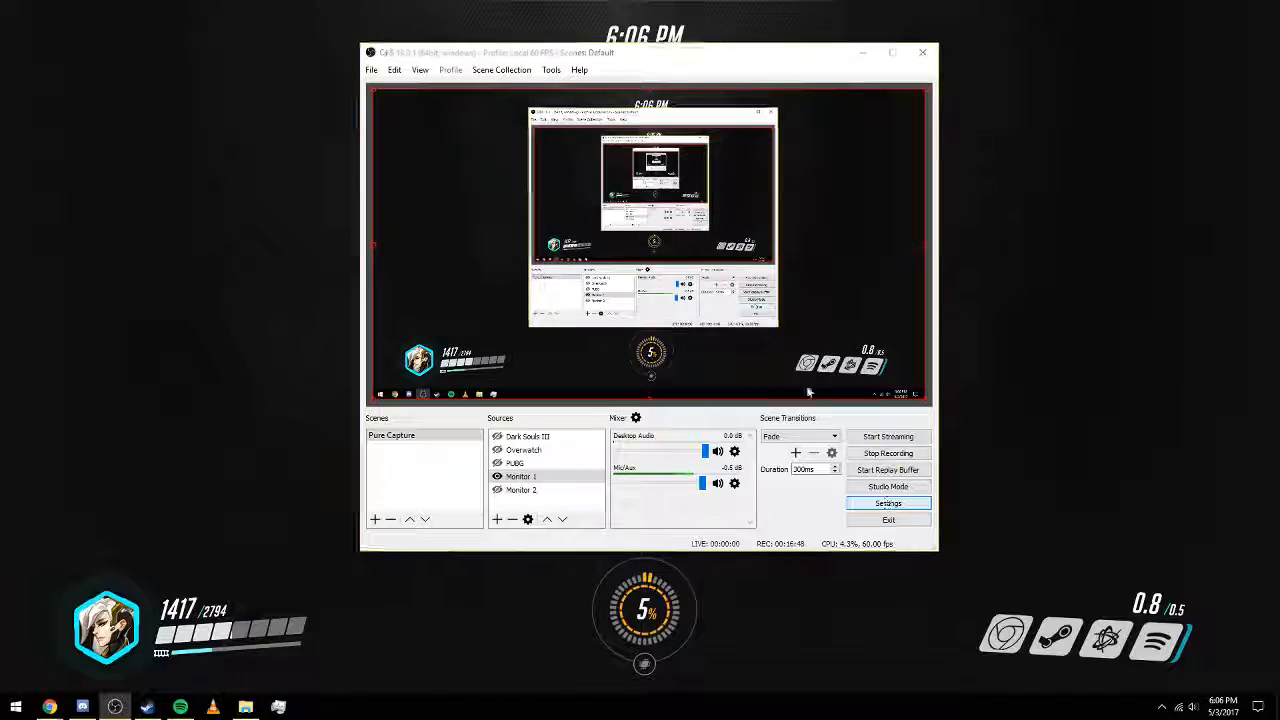
click(385, 118)
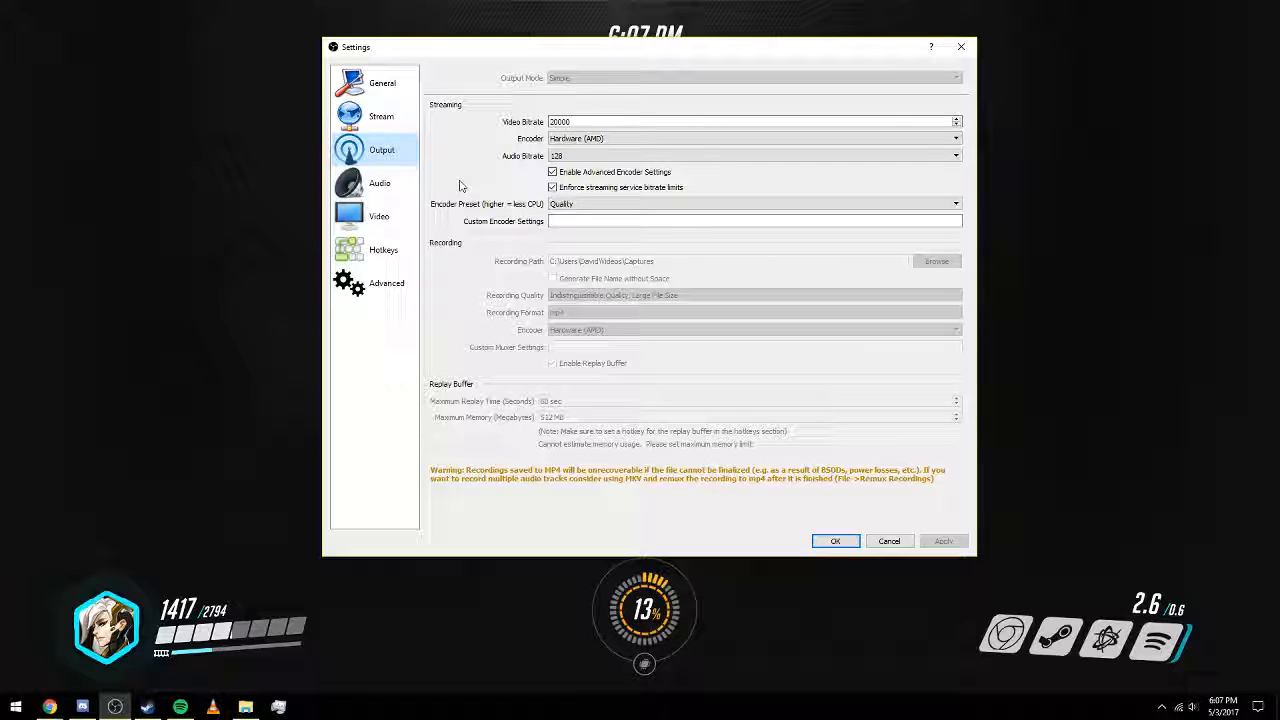
click(379, 185)
click(375, 150)
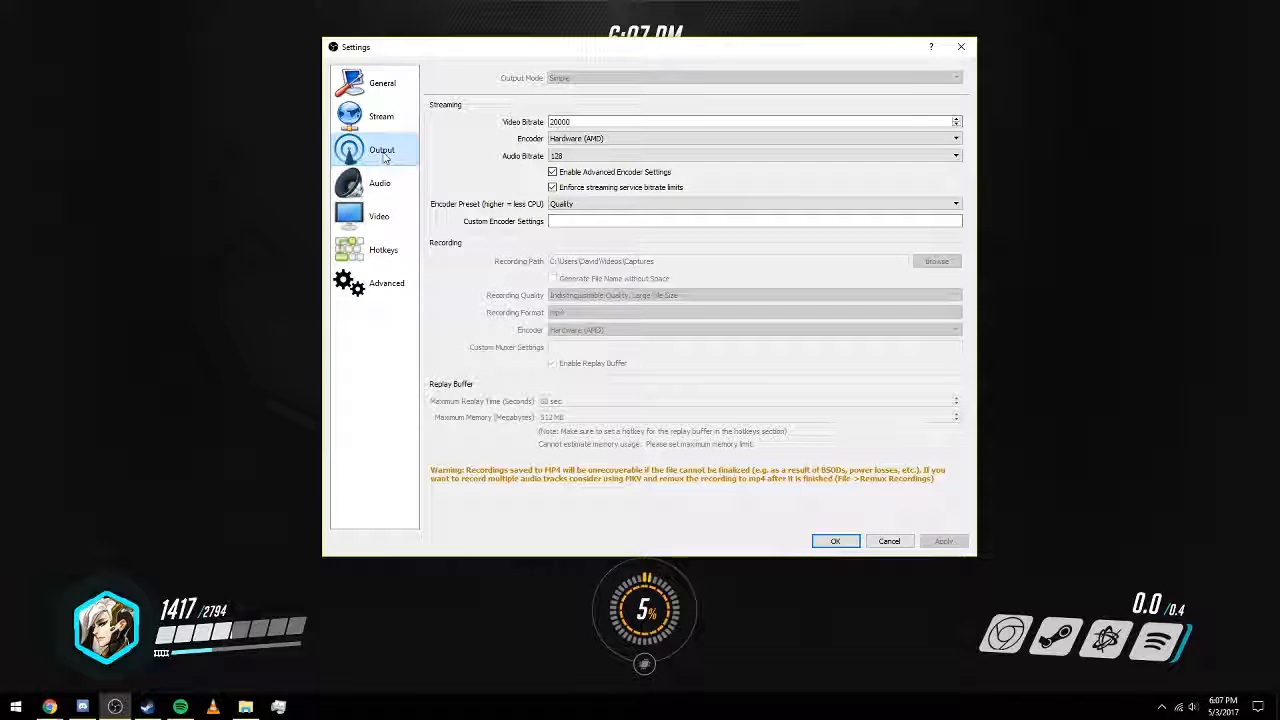
click(376, 117)
click(373, 151)
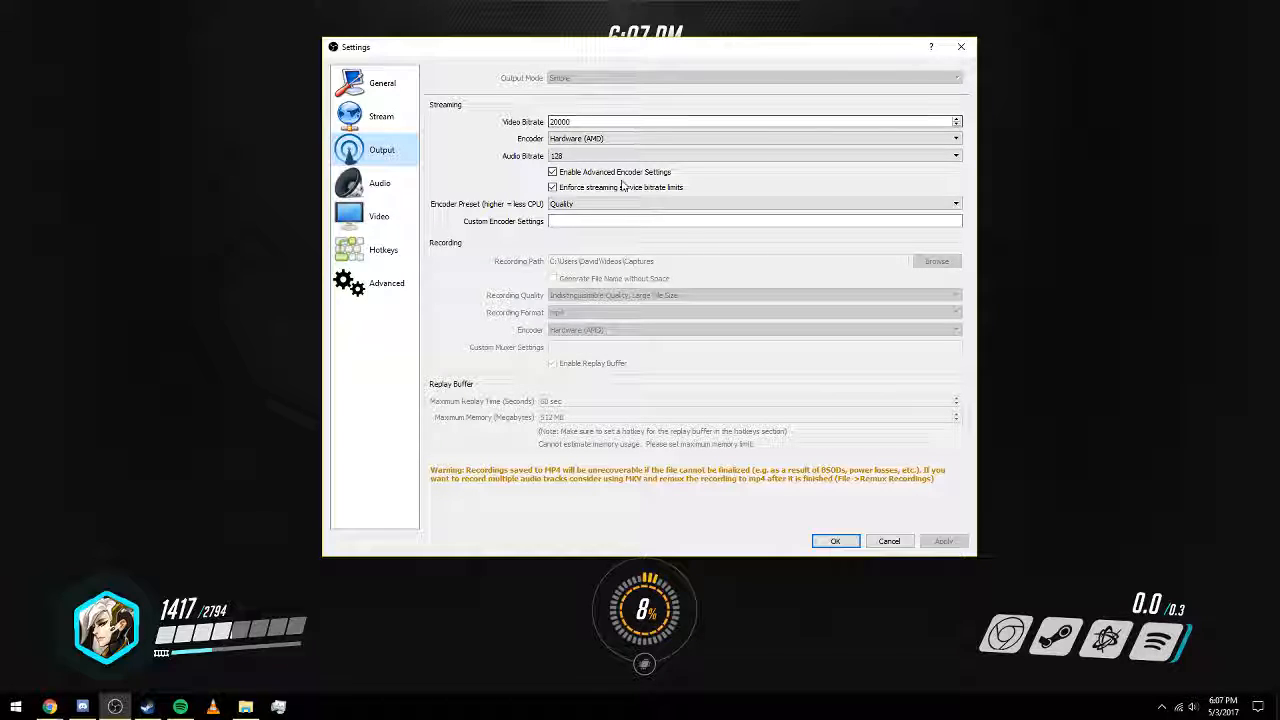
Look through the Audio and Video settings and examine the hotkey assignments for replay, sources, Desktop Audio and Mic/Aux.
click(385, 186)
click(388, 230)
click(384, 250)
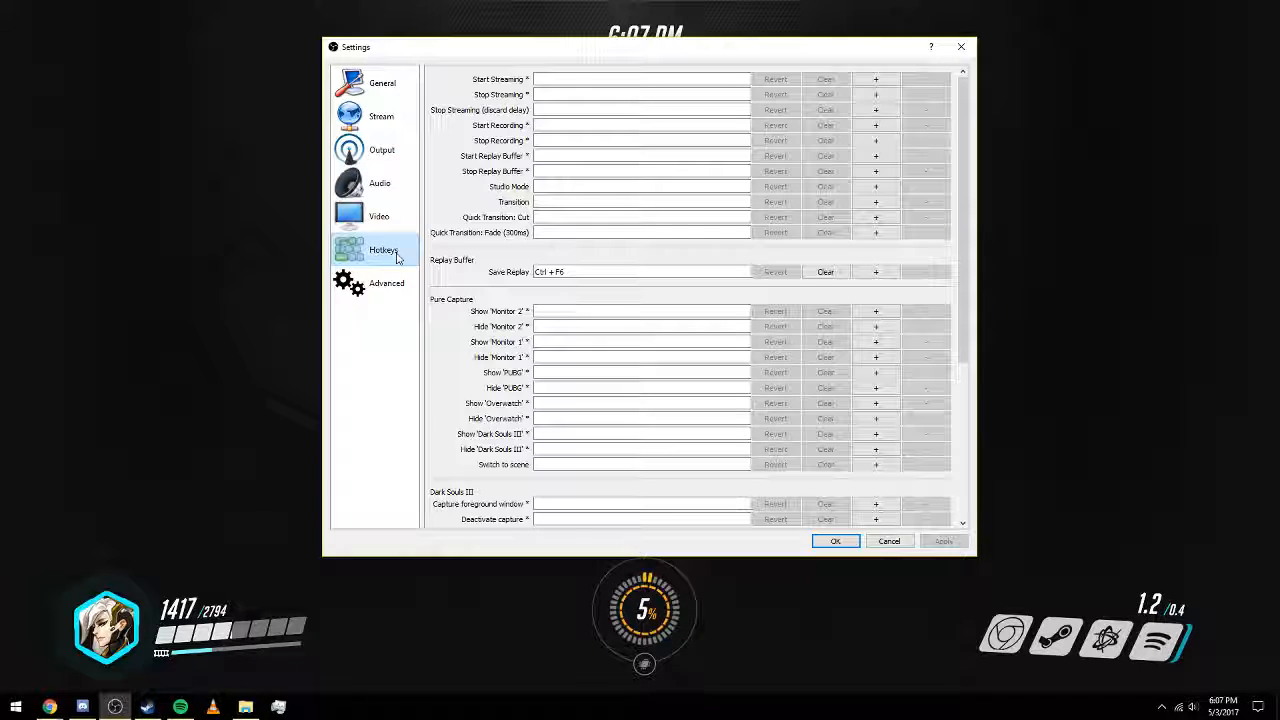
scroll(460, 224, down, 5)
scroll(463, 224, down, 3)
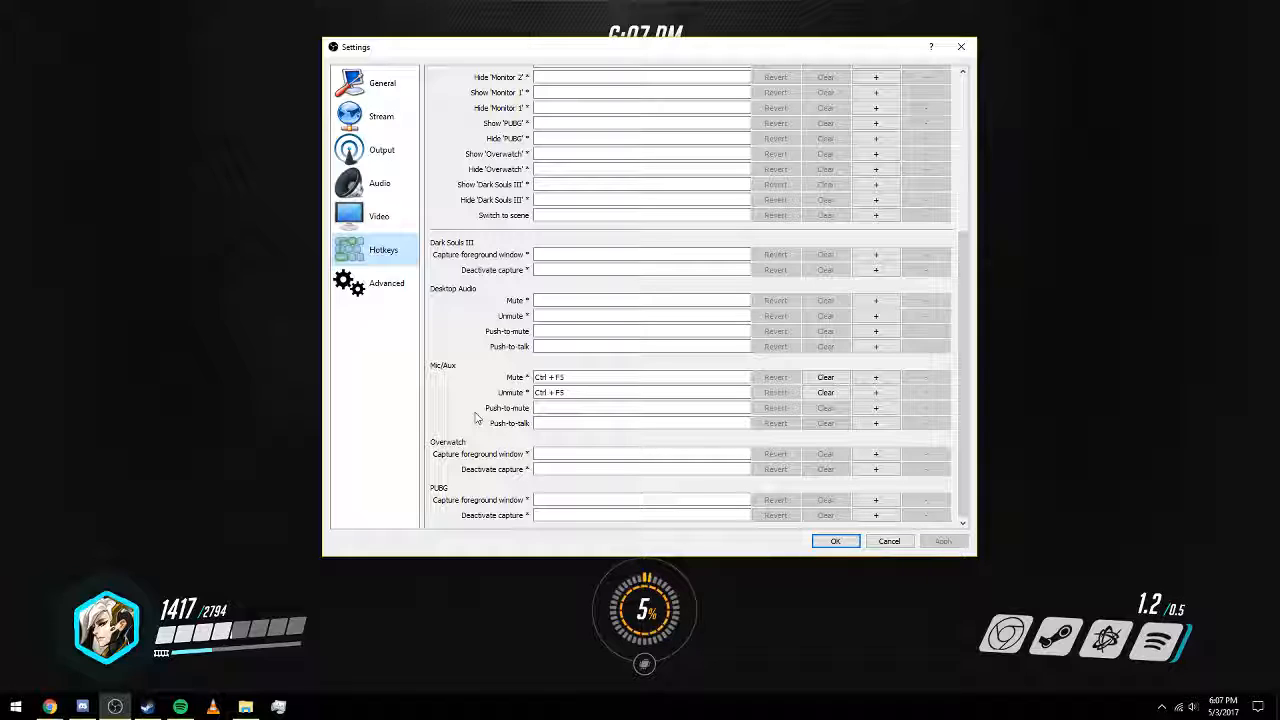
scroll(476, 418, up, 1)
scroll(476, 418, down, 1)
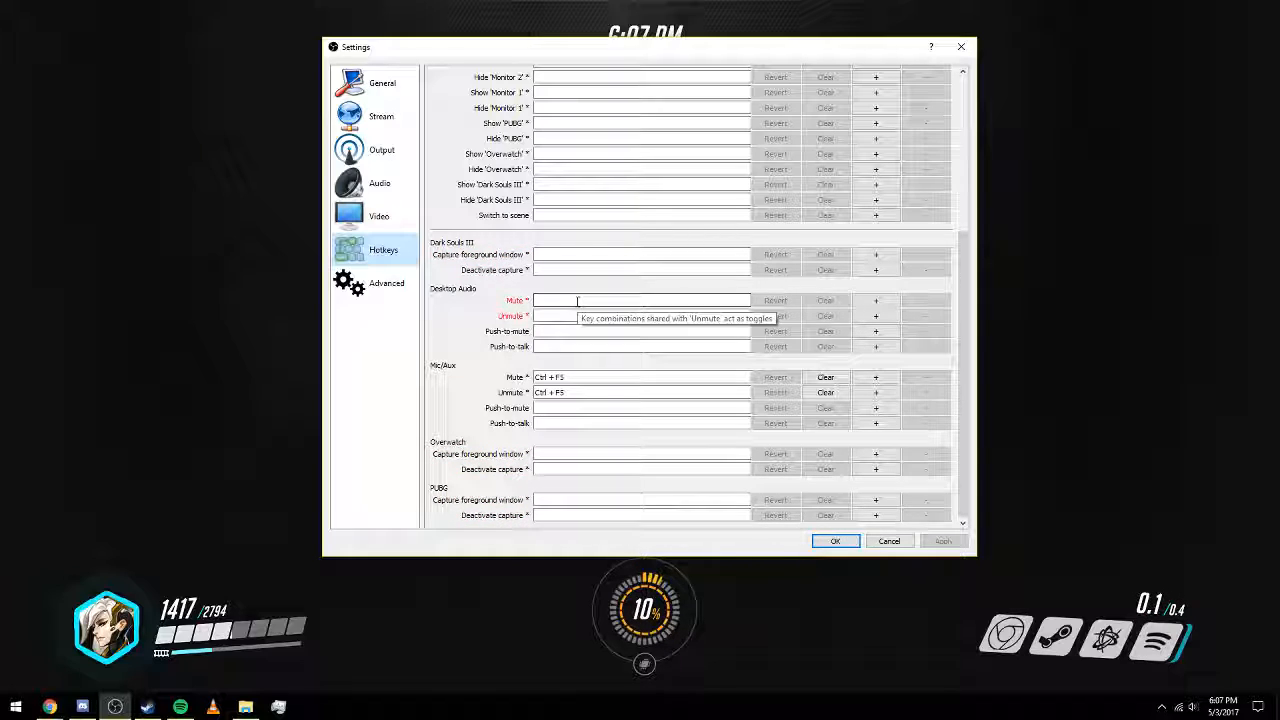
Close the settings and add a new Text (GDI+) source to the Pure Capture scene.
click(835, 541)
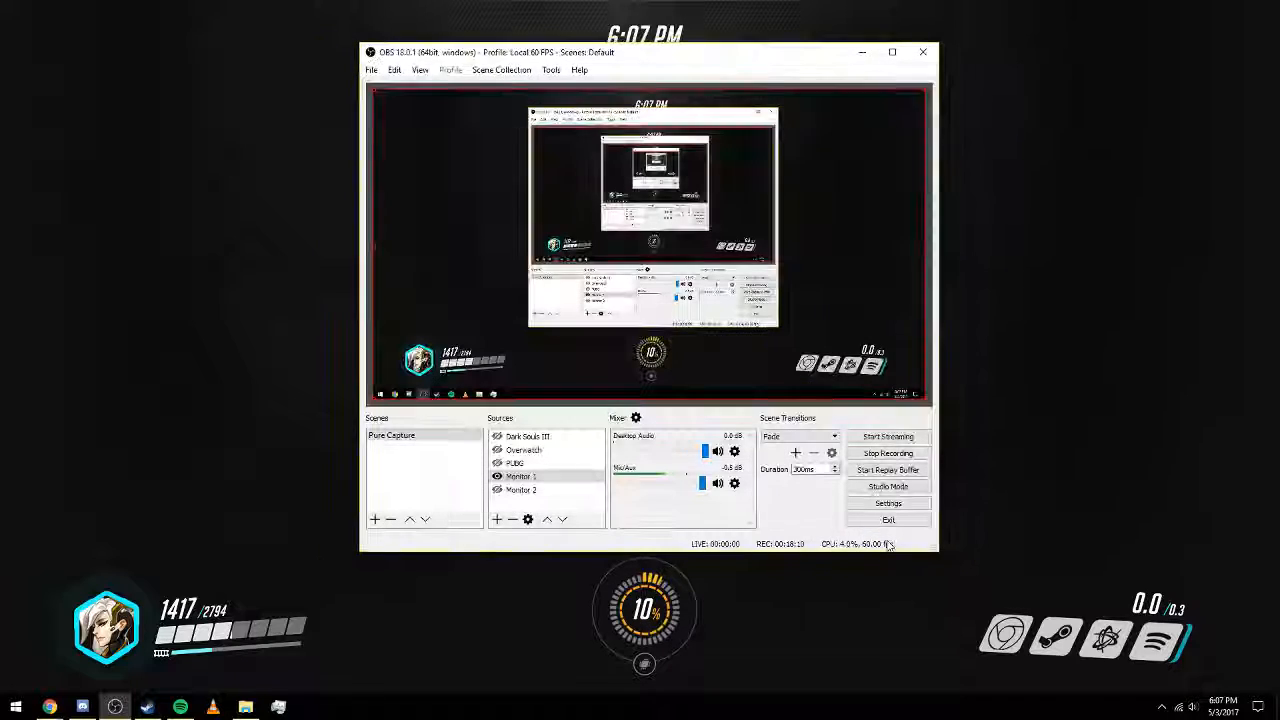
right_click(578, 505)
mouse_move(608, 512)
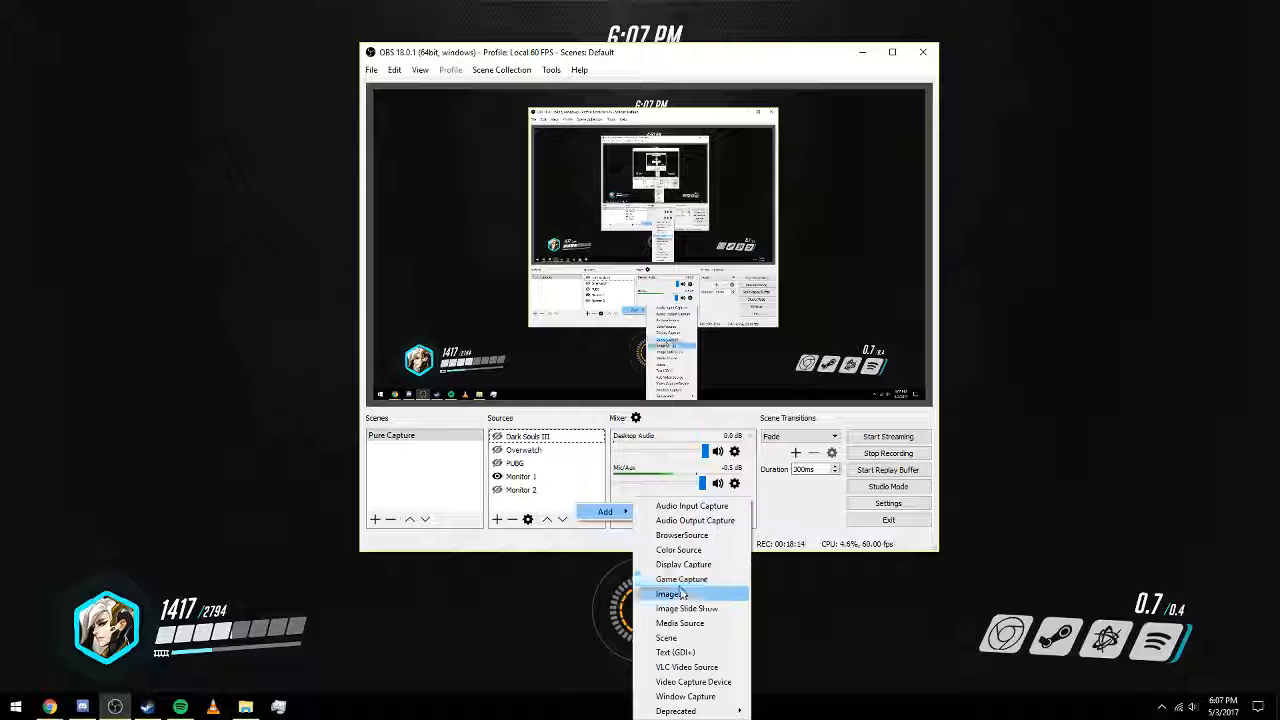
click(676, 652)
click(679, 396)
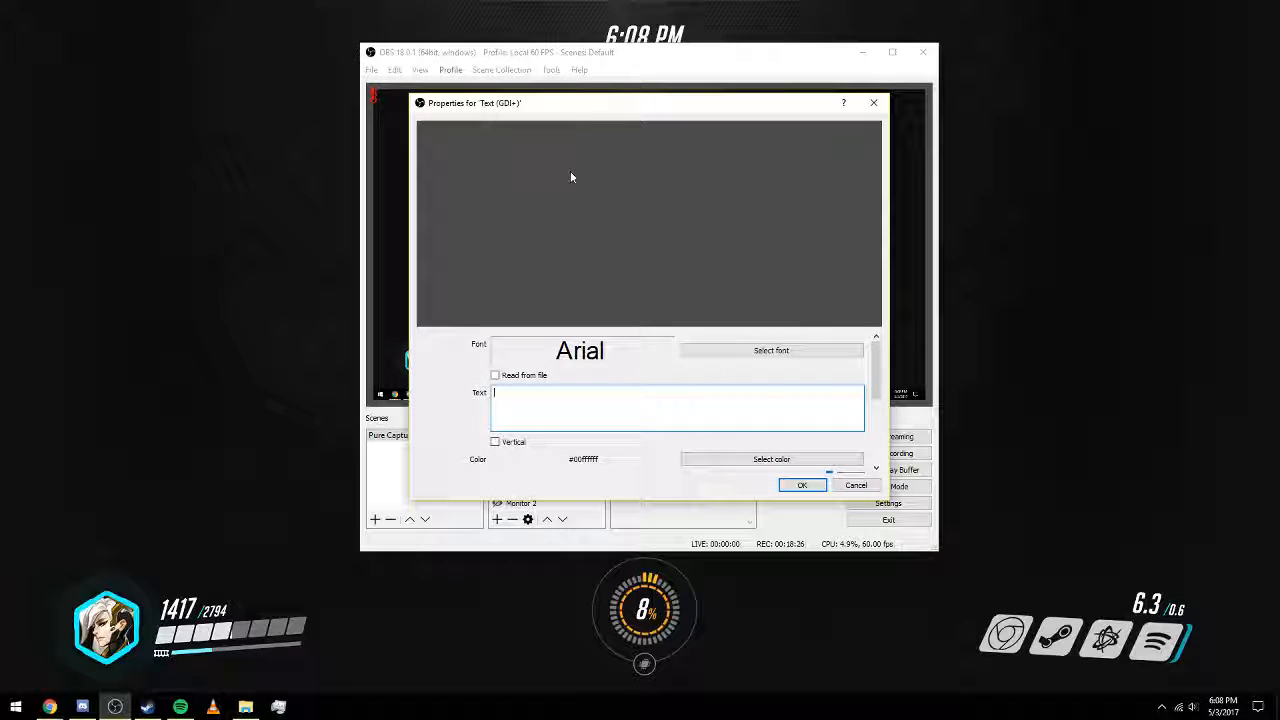
Set the text source's content to "THANKS FOR WATCHING" and accept its properties.
text(S)
key(BackSpace)
text(T)
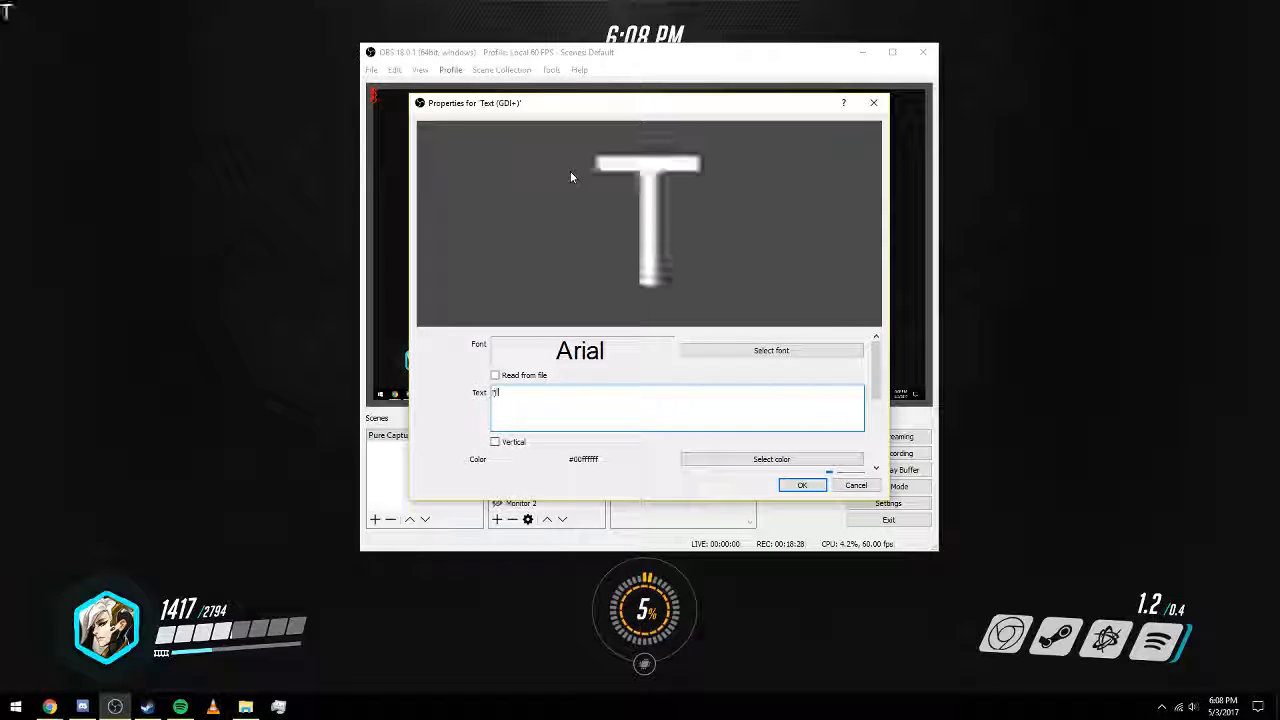
text(HANKS FOR WATCHING)
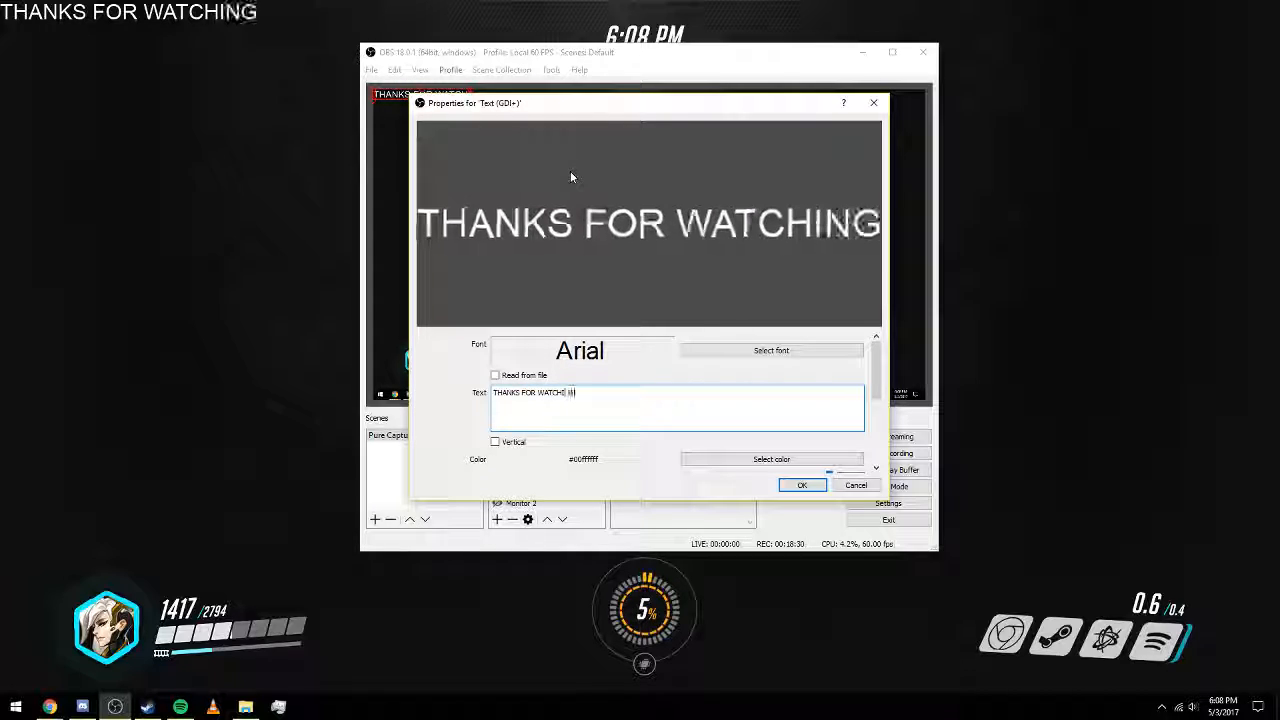
click(802, 485)
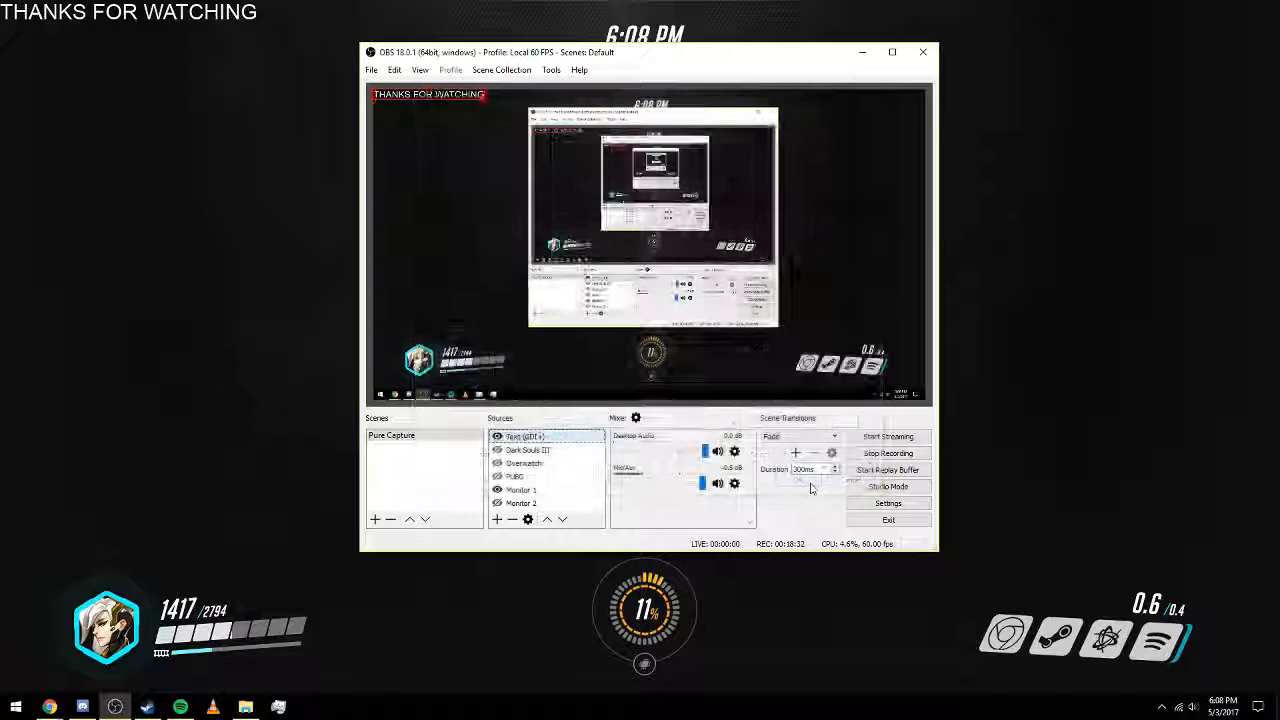
Enlarge the thank-you text across the upper middle of the canvas and move the OBS window off the captured monitor.
drag(455, 97, 834, 223)
drag(658, 56, 1279, 60)
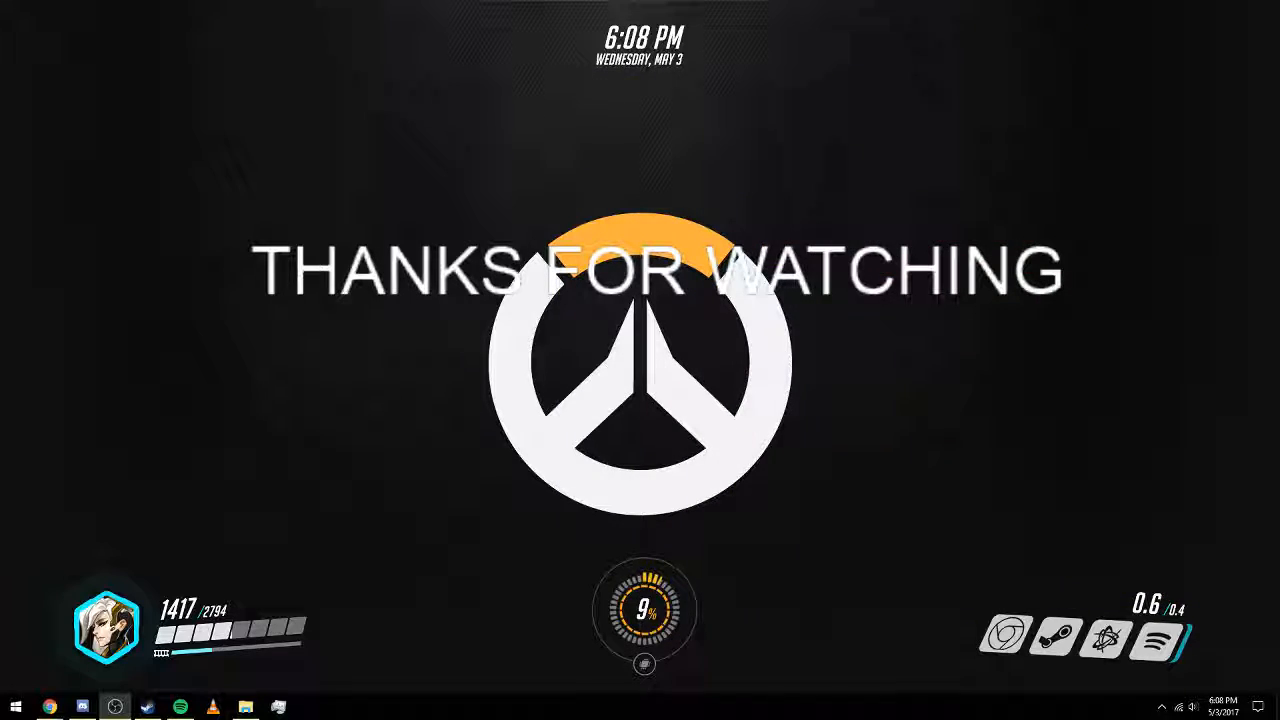